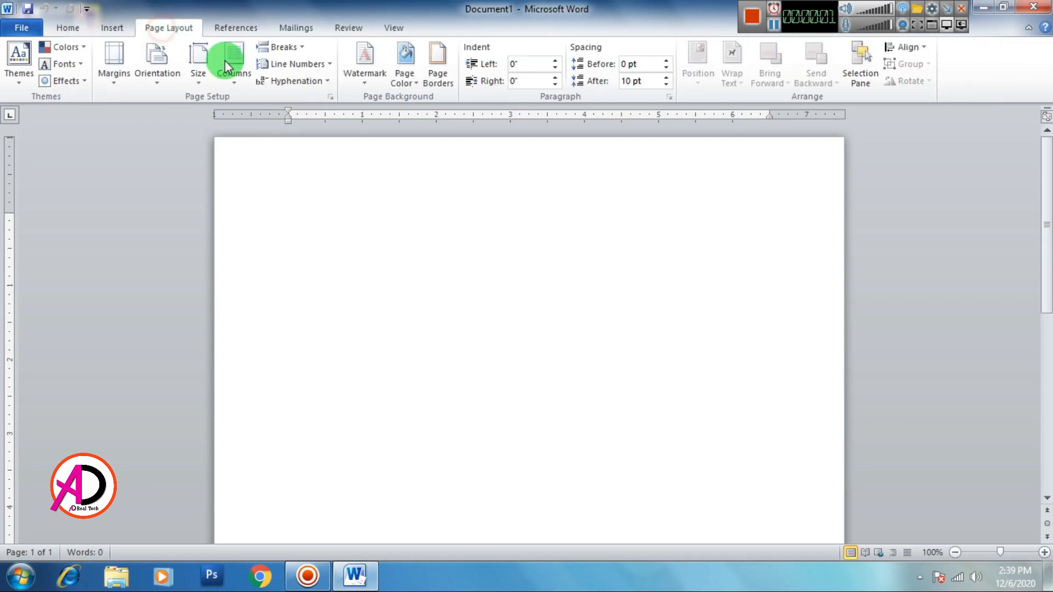
Step: Set the page to A4 size in landscape orientation with Narrow margins
click(199, 76)
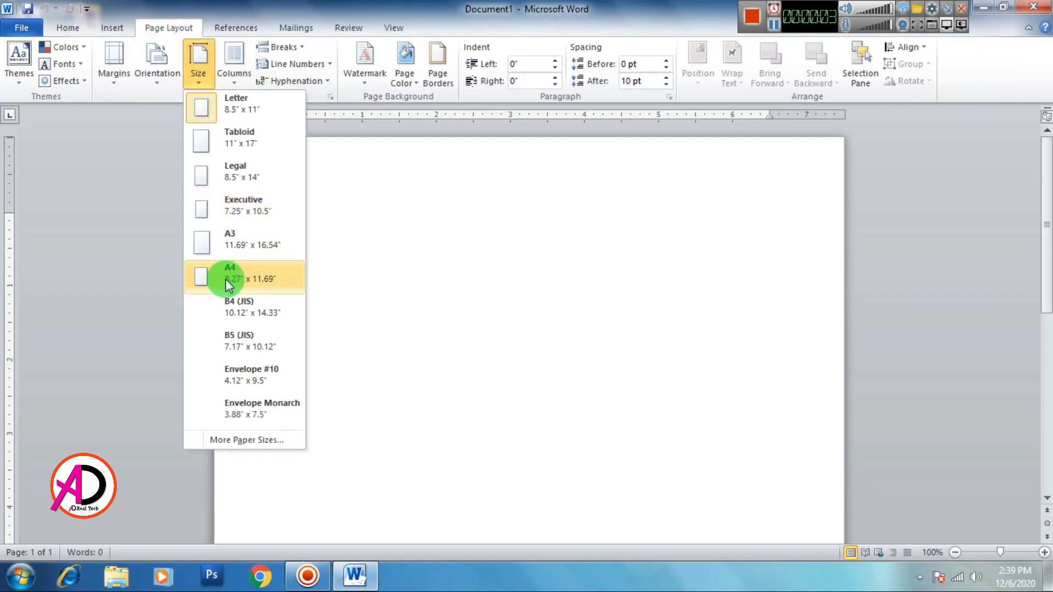
click(226, 278)
click(155, 69)
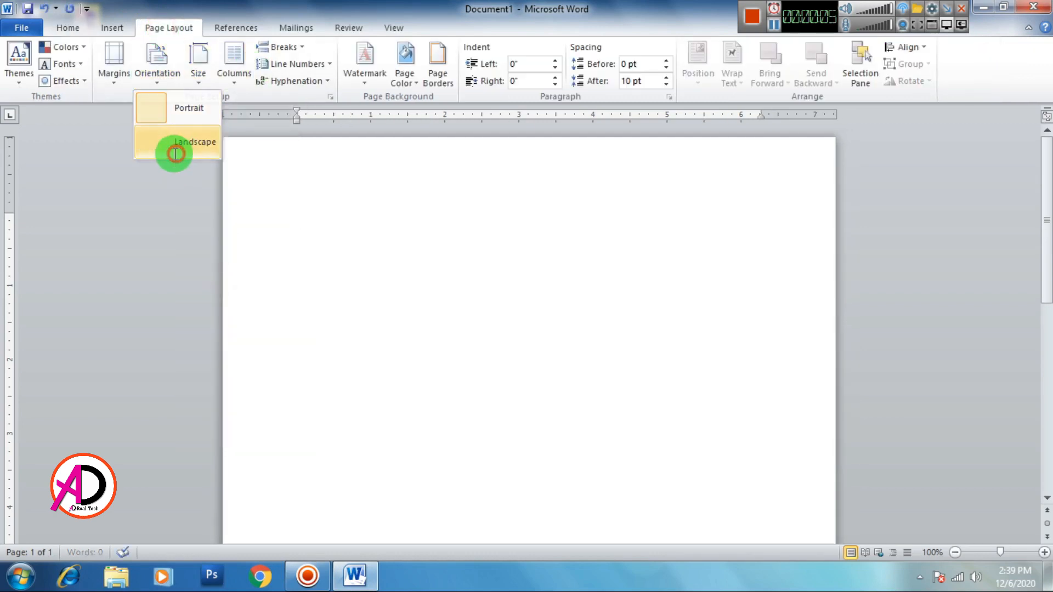
click(173, 151)
click(116, 76)
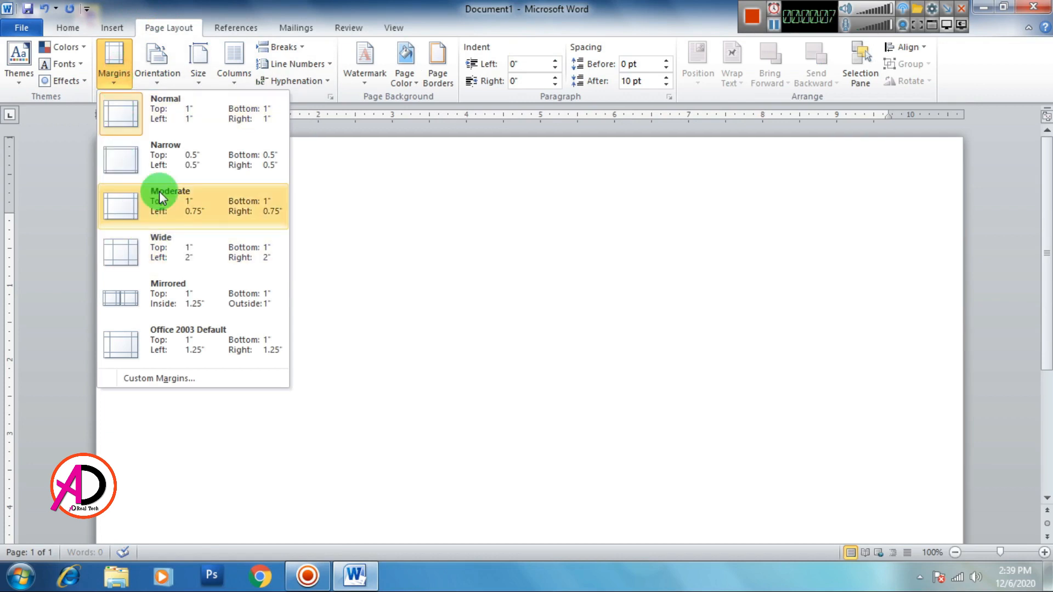
click(190, 166)
Step: Draw a rectangle about 8.29" high and 3.81" wide along the page's left edge and remove its outline
scroll(373, 241, down, 3)
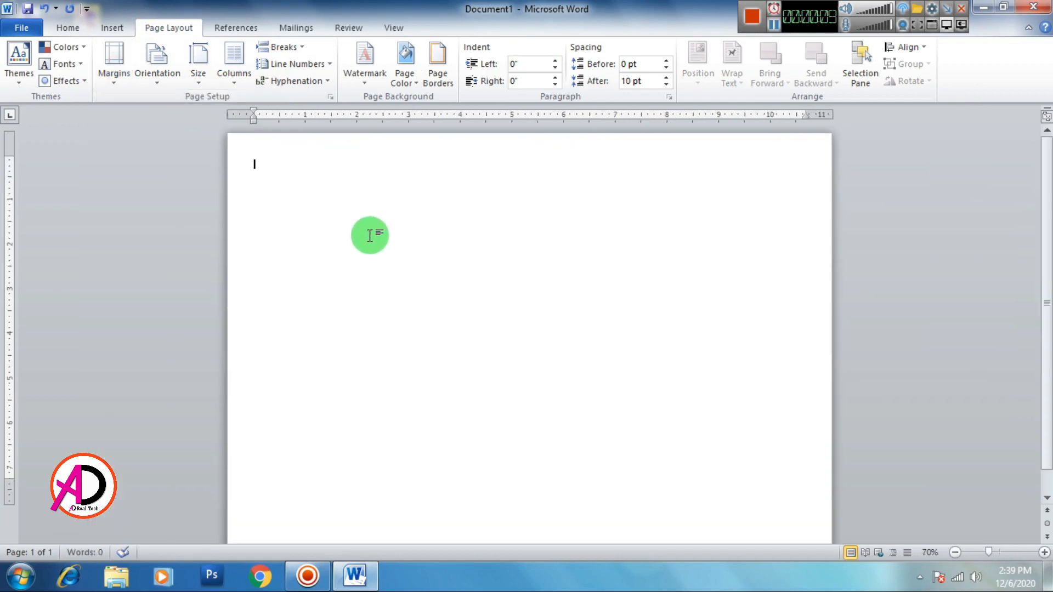
scroll(369, 235, down, 1)
click(113, 28)
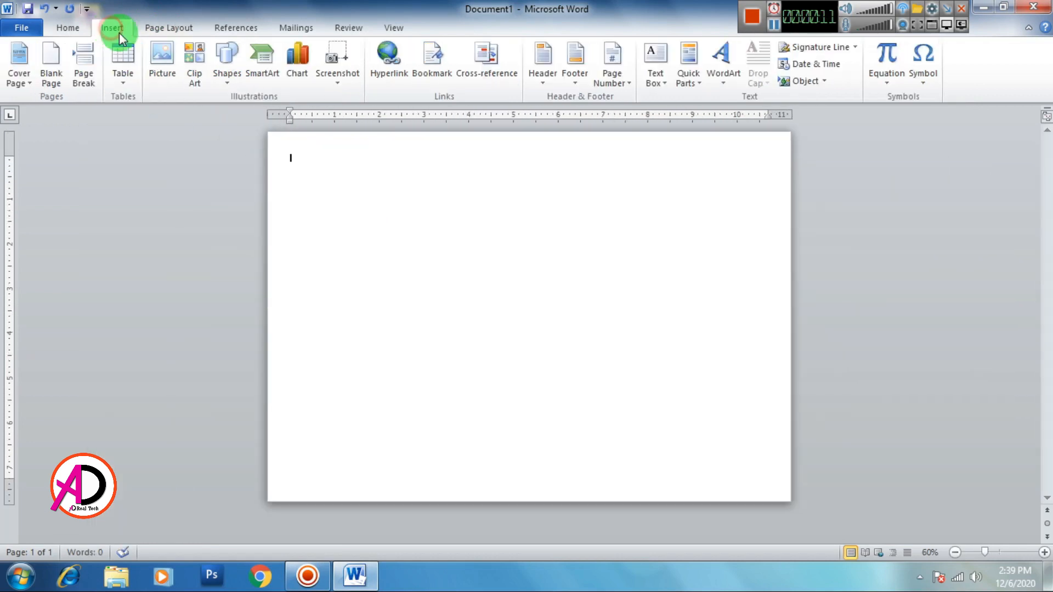
click(227, 63)
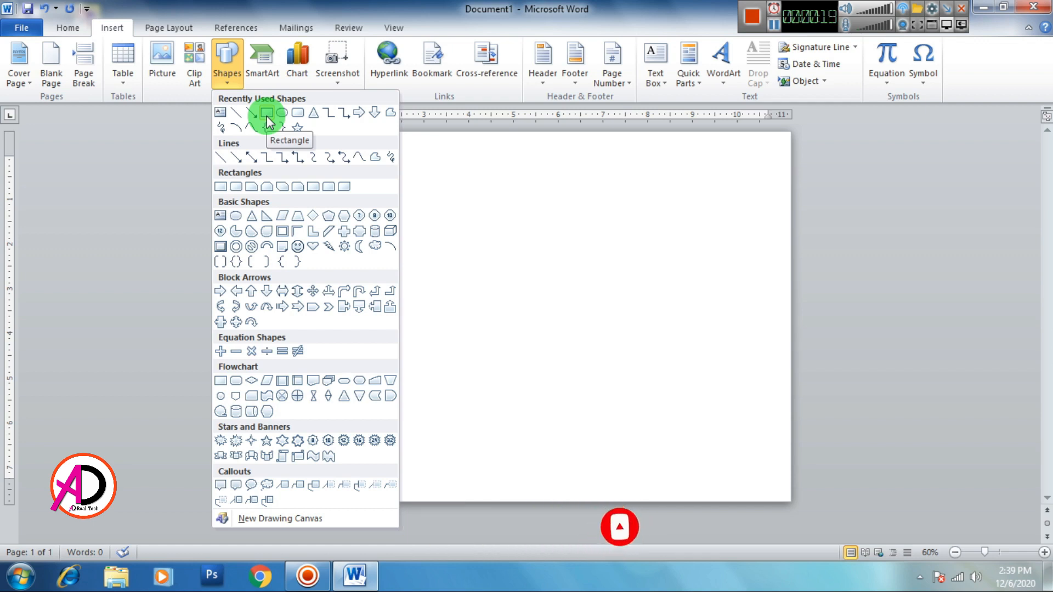
click(267, 115)
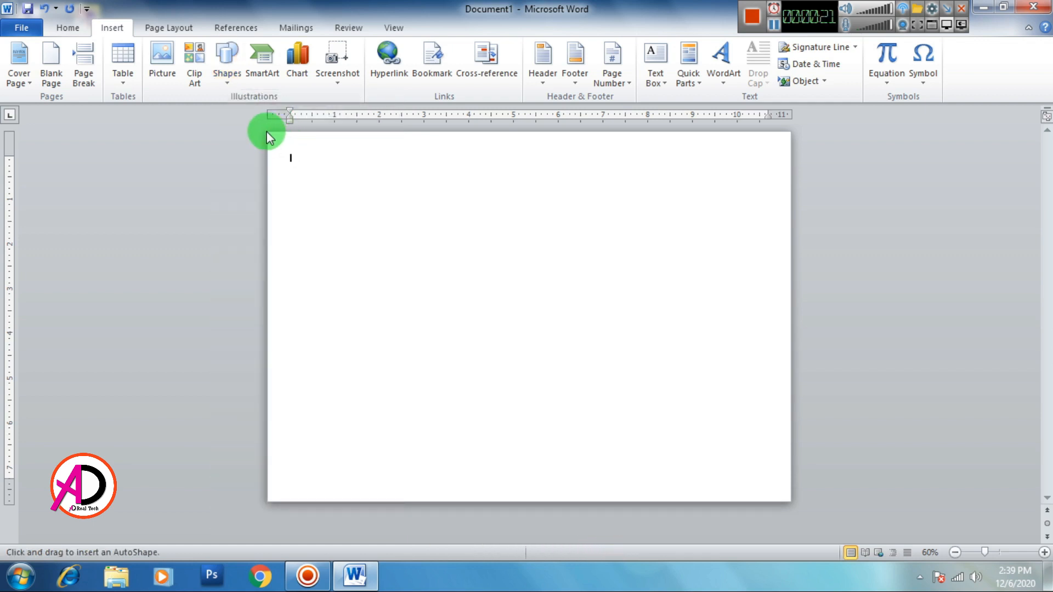
mouse_move(268, 131)
mouse_down()
mouse_move(294, 205)
mouse_move(418, 431)
mouse_move(430, 494)
mouse_move(452, 505)
mouse_move(439, 502)
mouse_up()
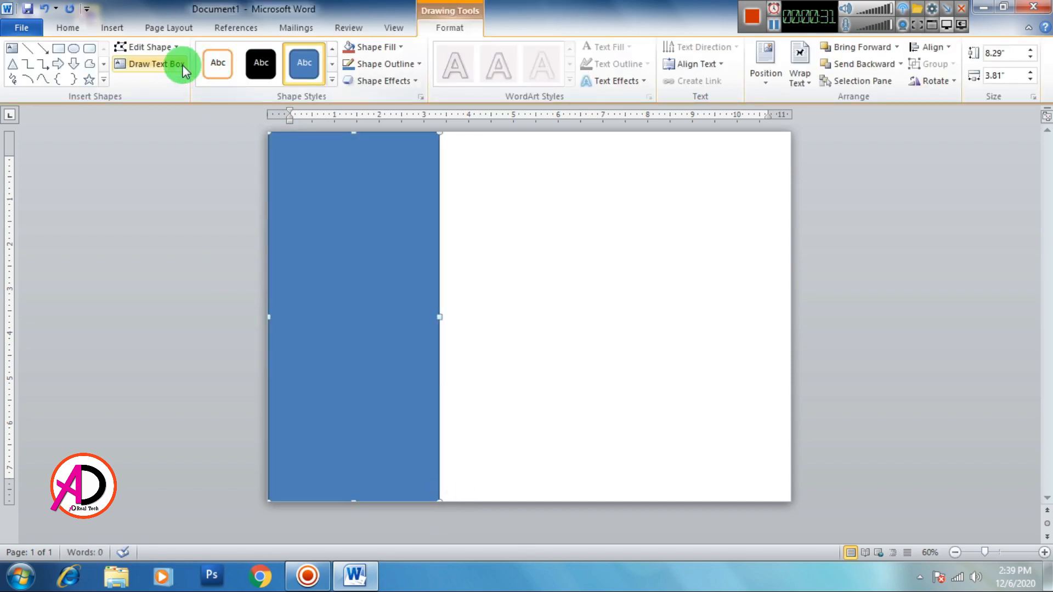
click(376, 64)
click(409, 193)
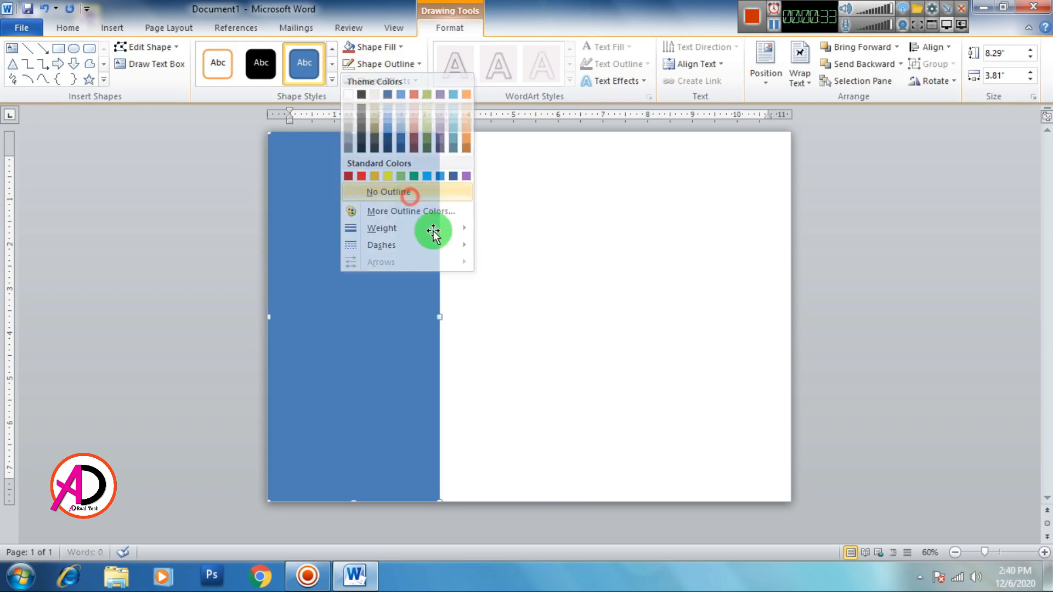
click(536, 343)
Step: Copy the rectangle to the right edge of the page and to the middle, making three full-height panels
click(410, 366)
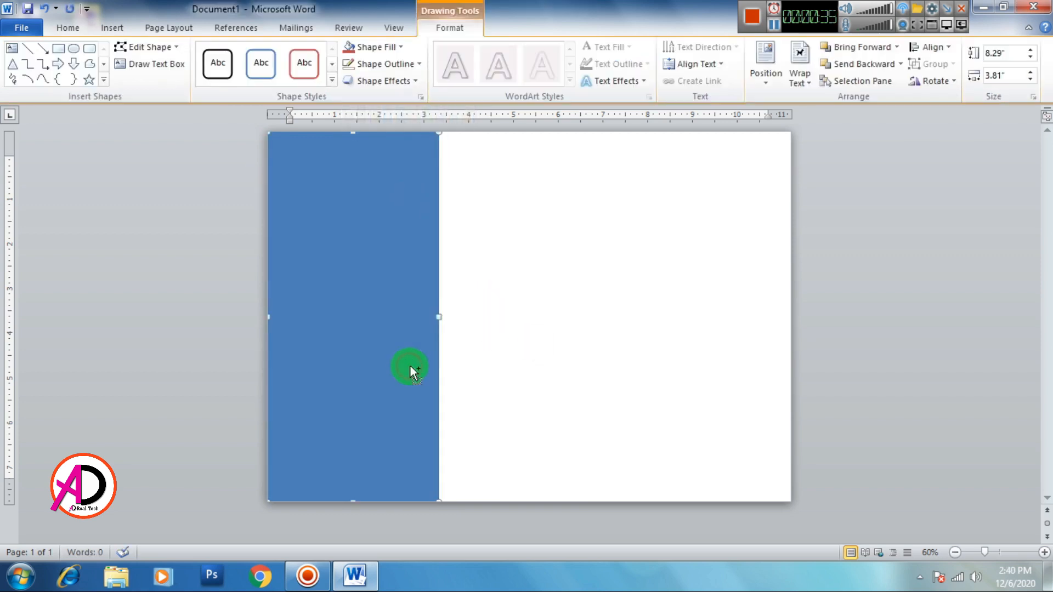
drag(409, 364, 752, 335)
click(530, 346)
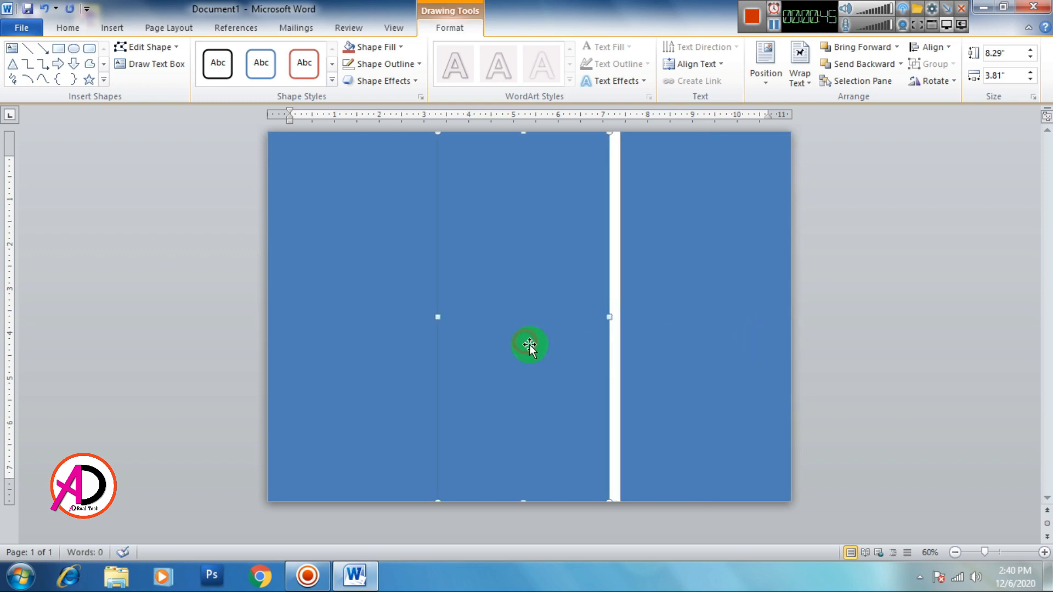
Step: Widen the right panel slightly toward the page centre and nudge the middle panel right until it meets it
click(624, 327)
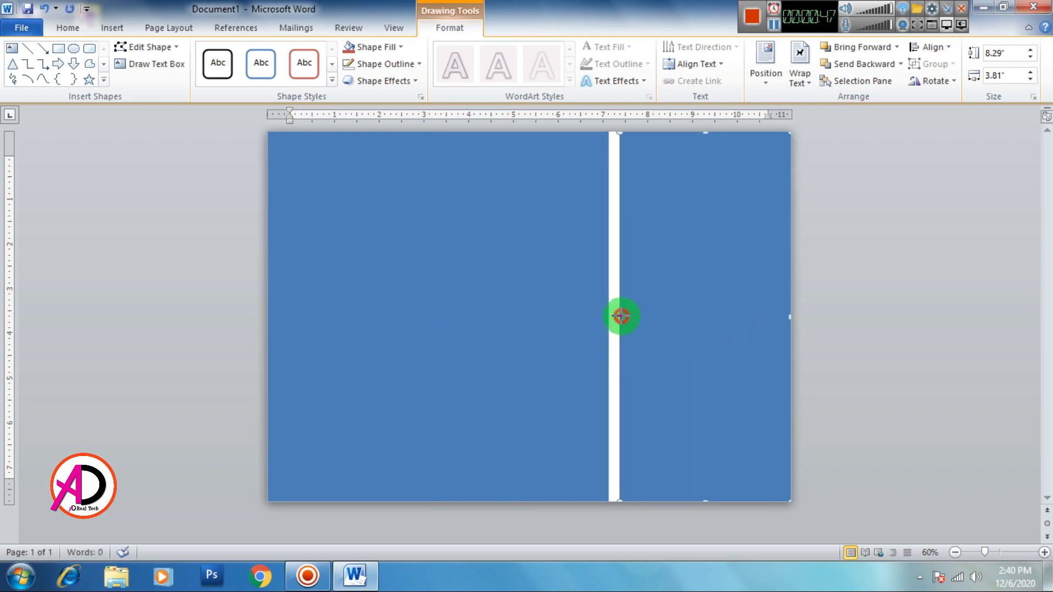
drag(616, 316, 614, 318)
click(569, 346)
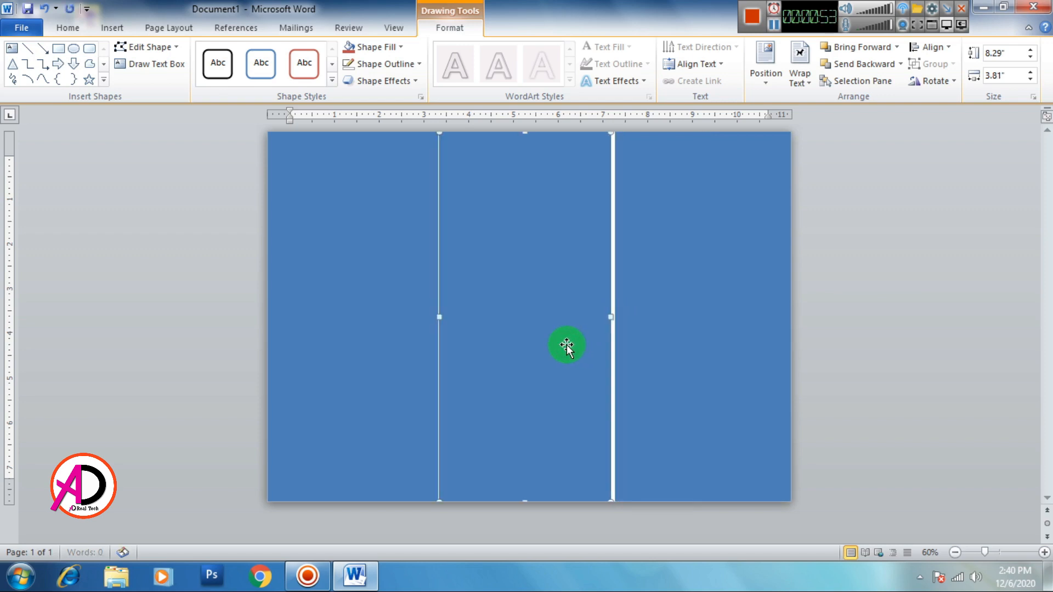
key(Right)
key(Right)
key(Right)
key(Right)
key(Right)
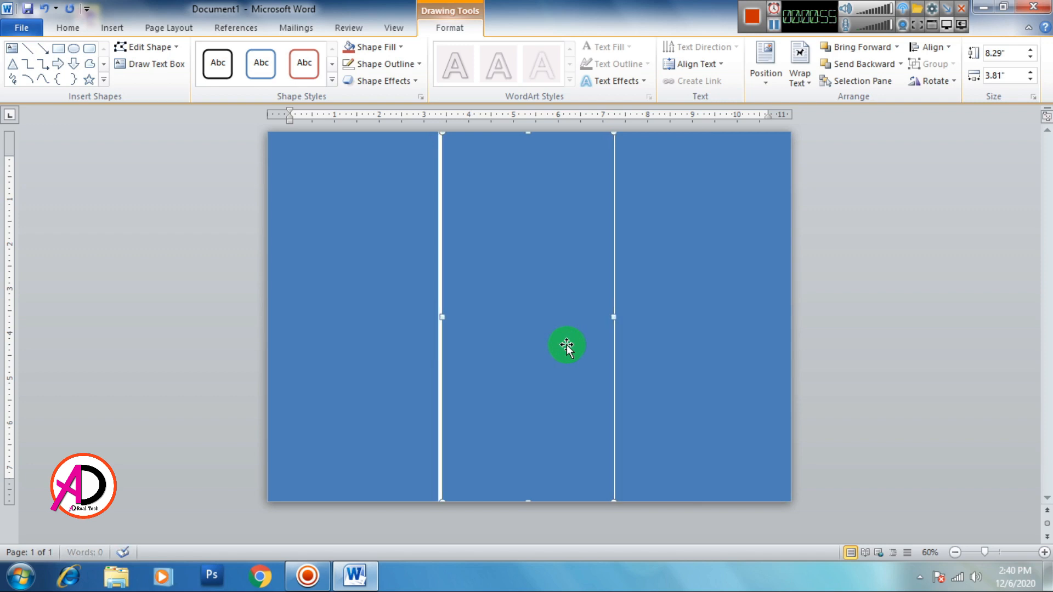
Step: Stretch the middle panel leftward to about 3.94" wide to close the gap beside the left panel
scroll(519, 343, up, 2)
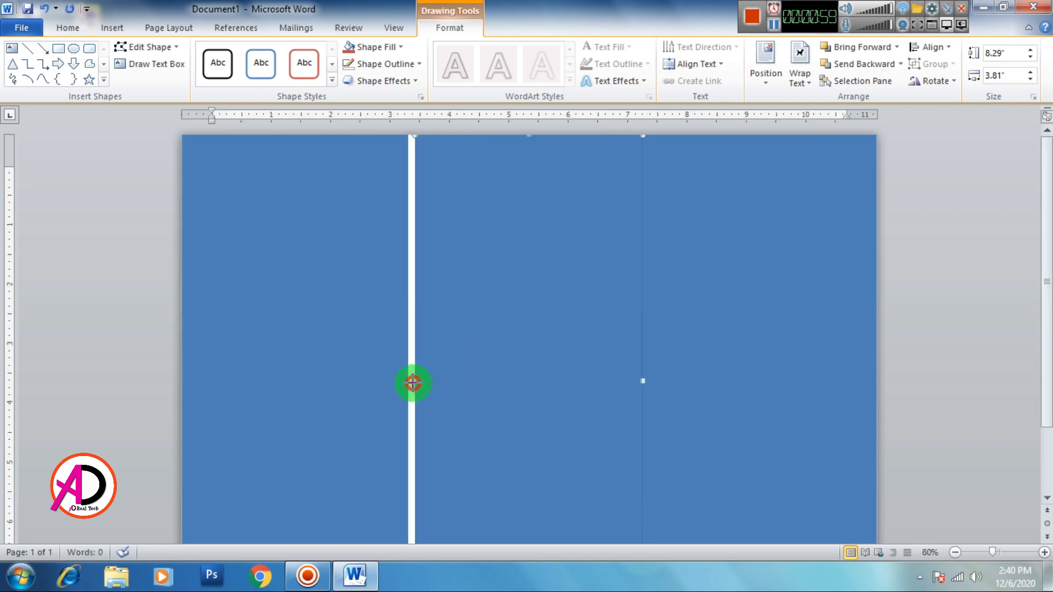
drag(413, 383, 411, 384)
click(339, 360)
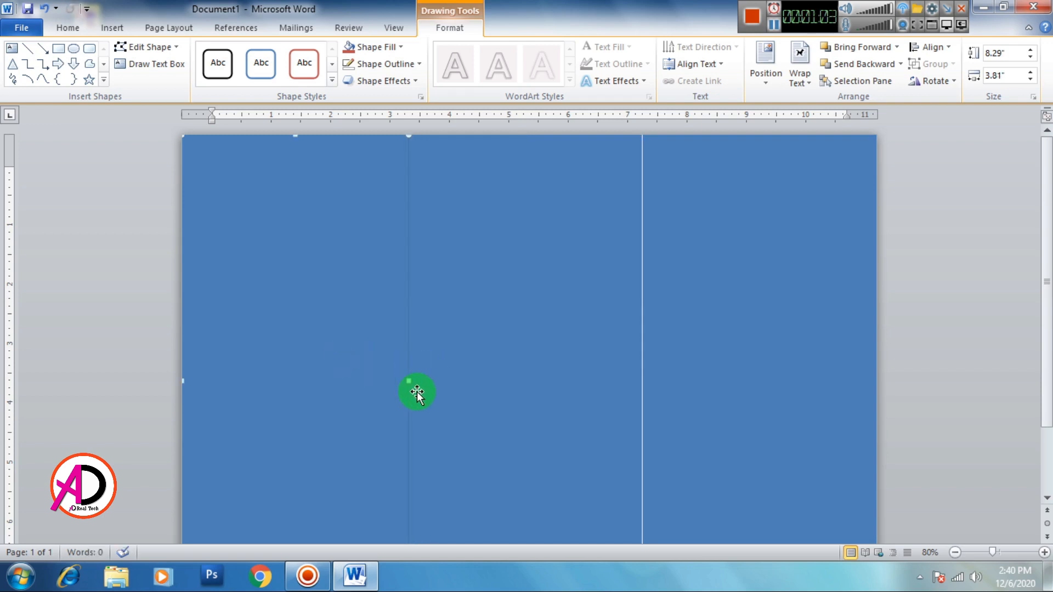
Step: Fill the middle panel with white
click(505, 373)
scroll(656, 358, down, 1)
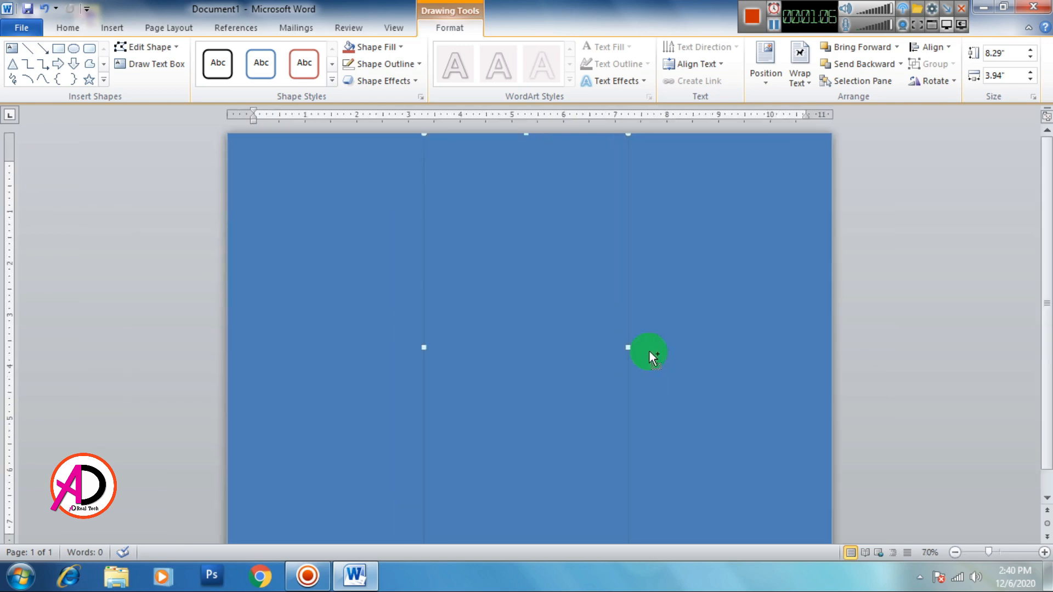
click(373, 46)
click(350, 77)
click(905, 321)
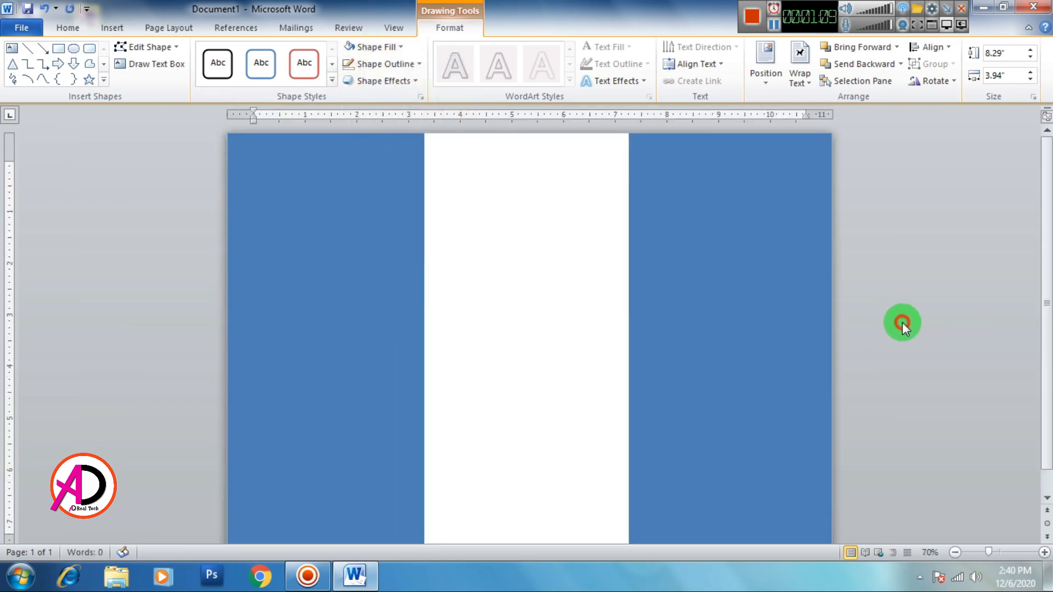
Step: Change the left panel's fill from solid to a gradient fill
click(373, 285)
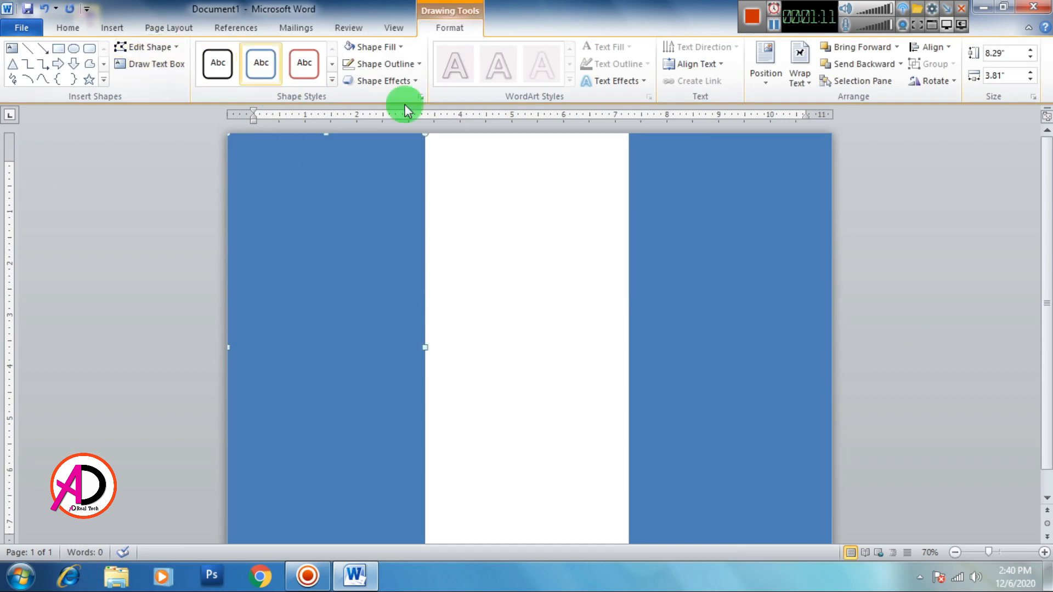
click(384, 47)
mouse_move(384, 227)
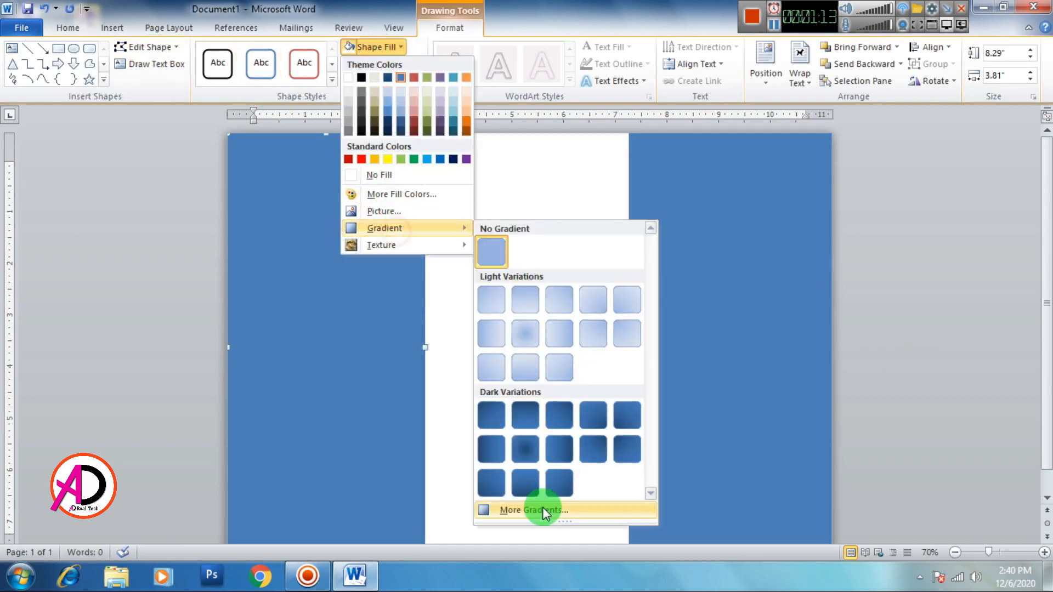
click(542, 505)
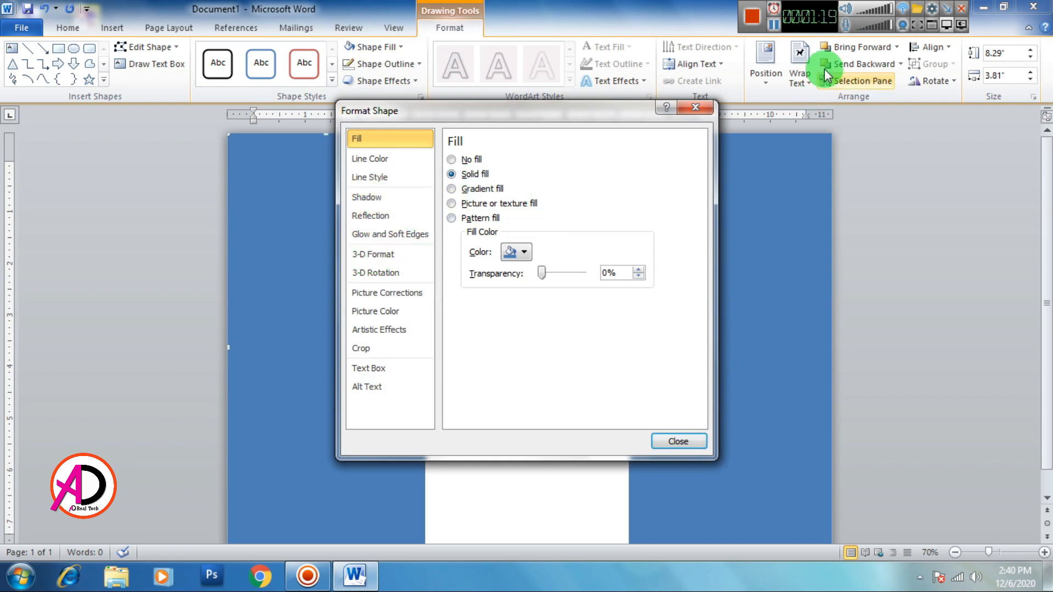
click(773, 26)
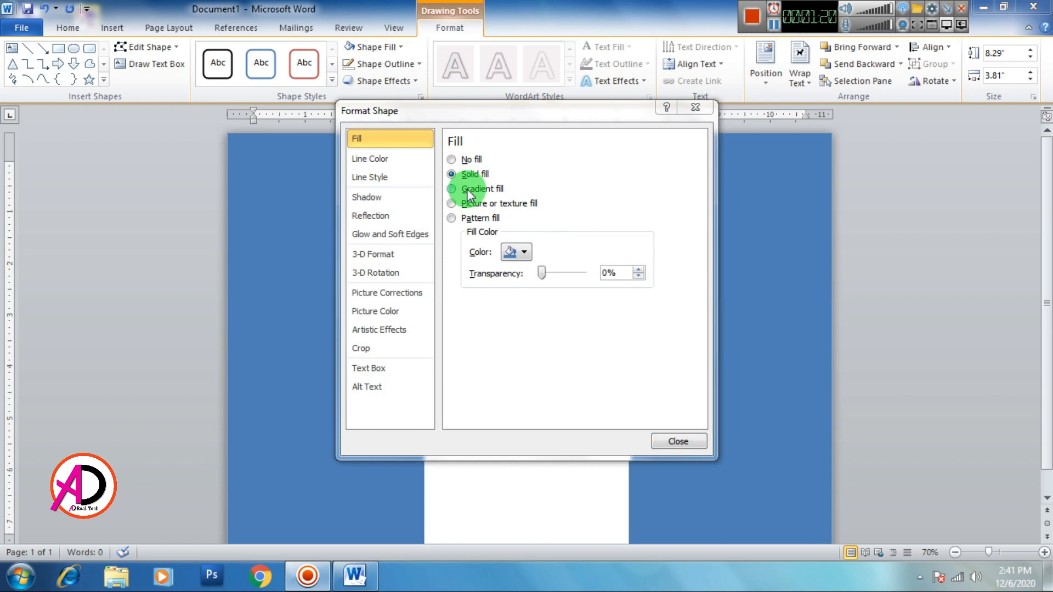
click(467, 191)
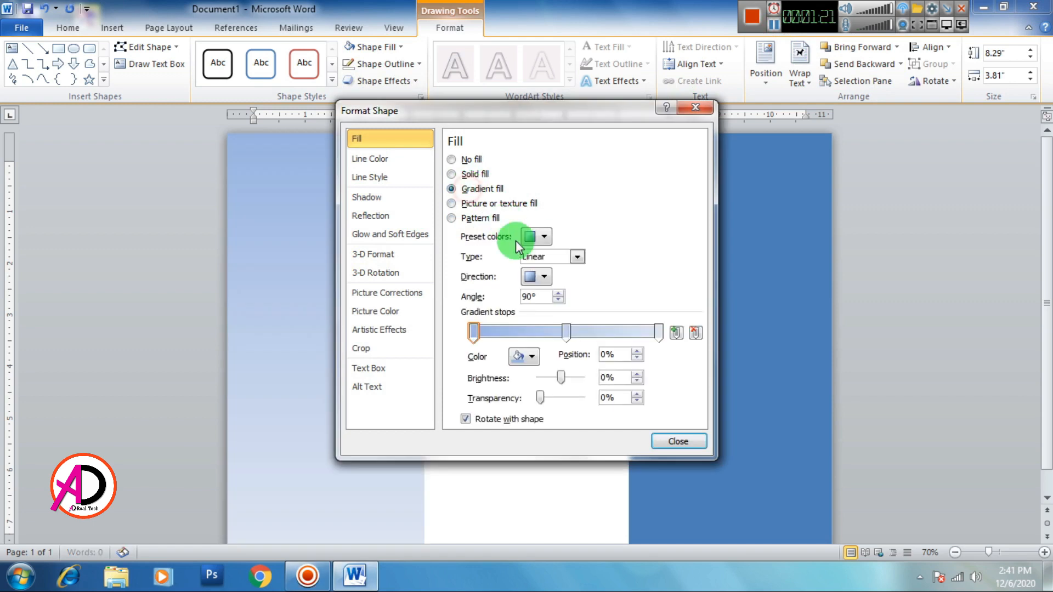
Step: Set the first and middle gradient stops of the left panel's fill to white
click(473, 333)
click(532, 357)
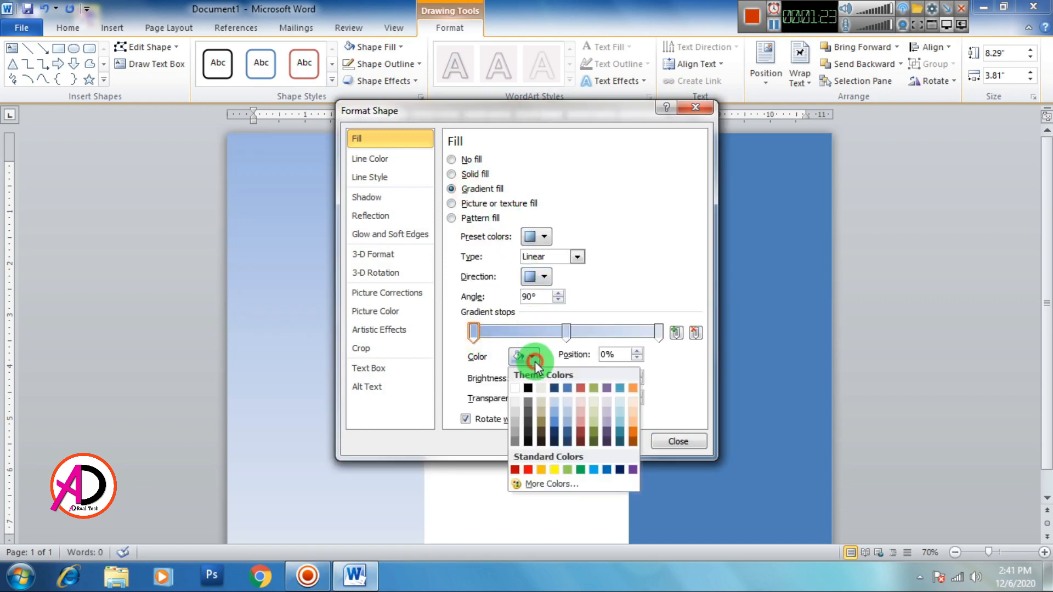
click(535, 357)
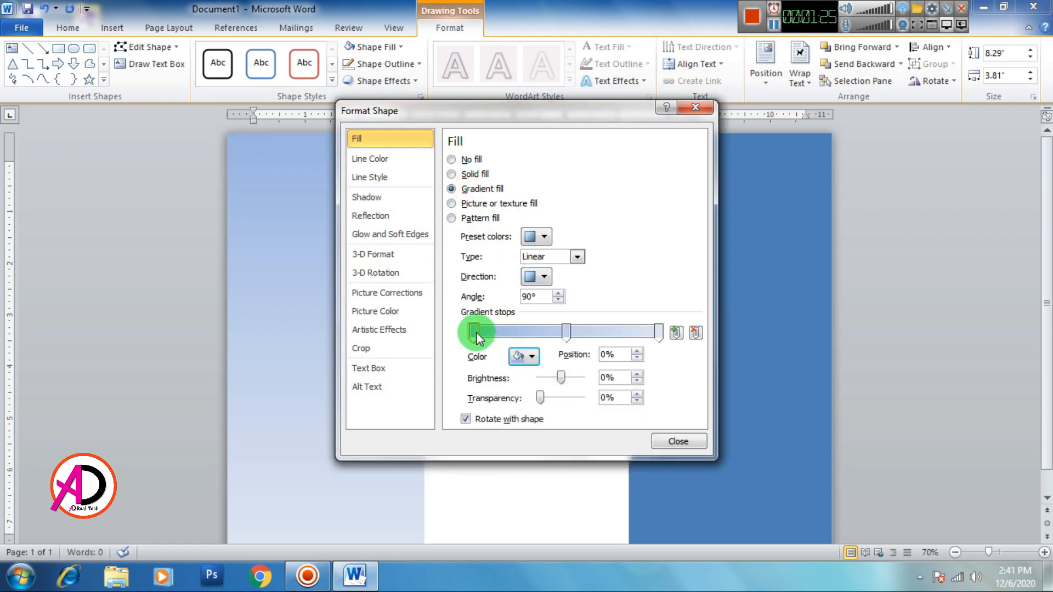
click(475, 332)
click(531, 358)
click(520, 384)
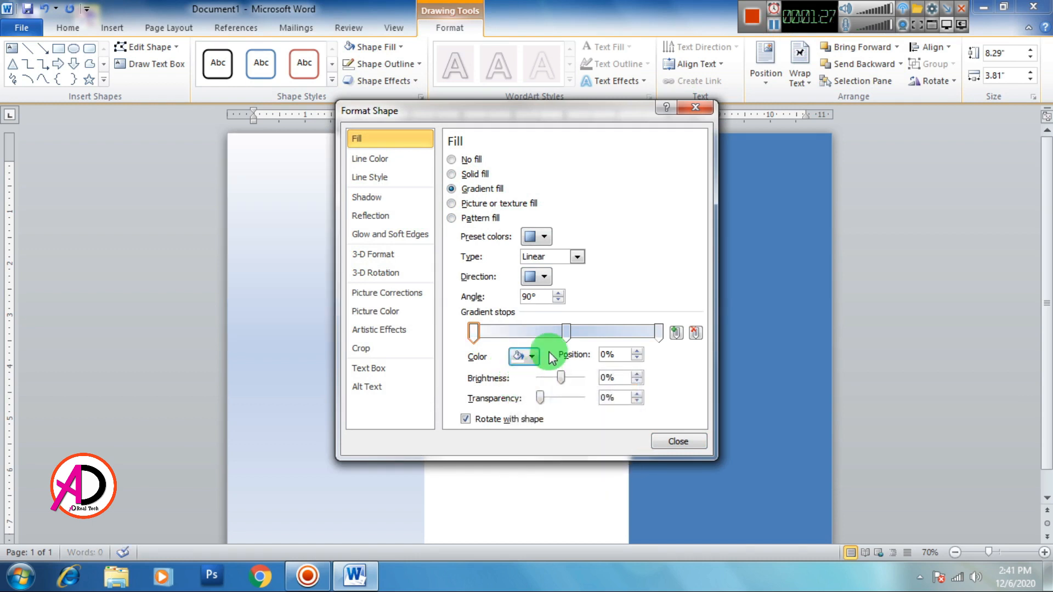
click(568, 331)
click(532, 358)
click(519, 405)
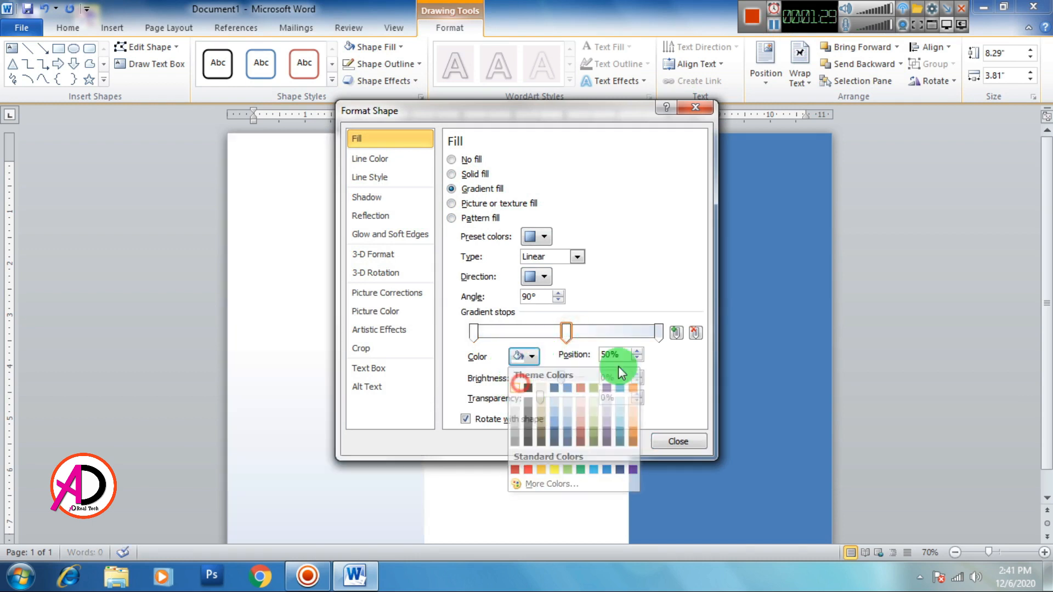
Step: Set the last gradient stop at 100% to light grey, white darkened by 15%
click(658, 331)
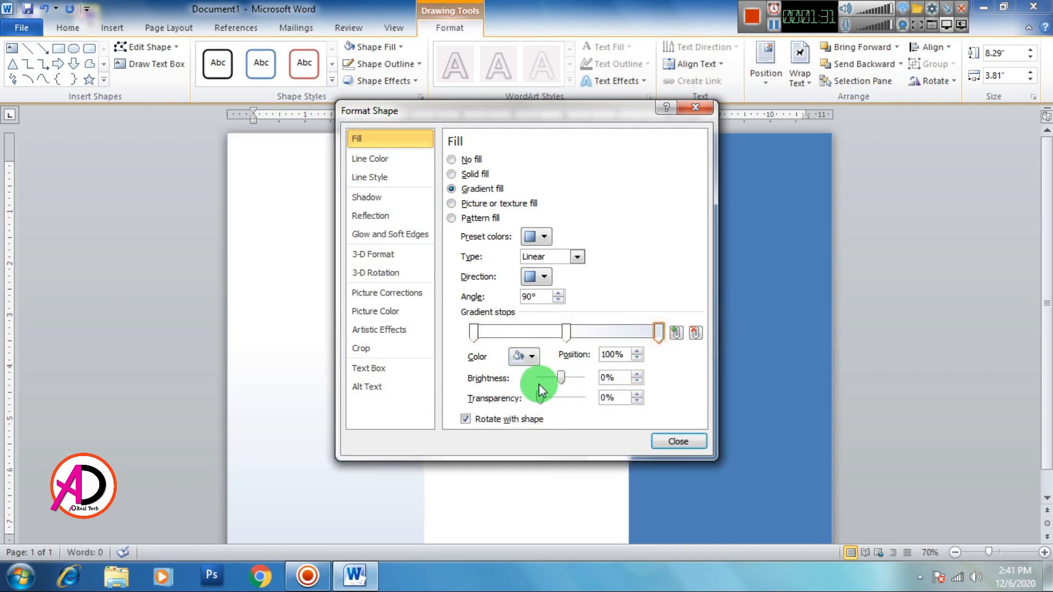
click(534, 357)
click(518, 413)
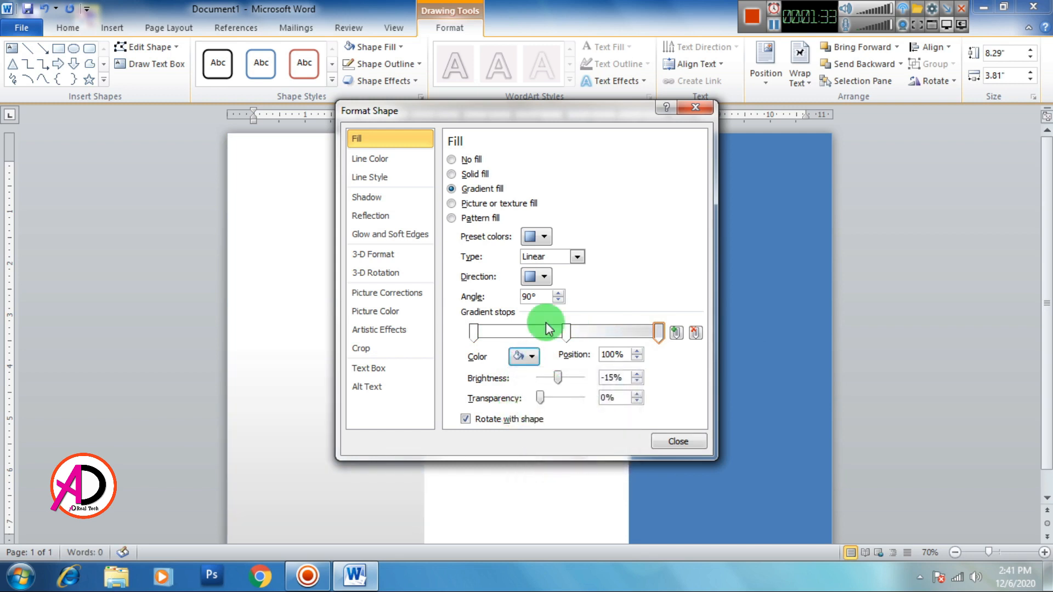
Step: Set the linear gradient's direction to 0°, shift the middle stop to about 52%, and close the shape formatting
click(577, 256)
click(577, 256)
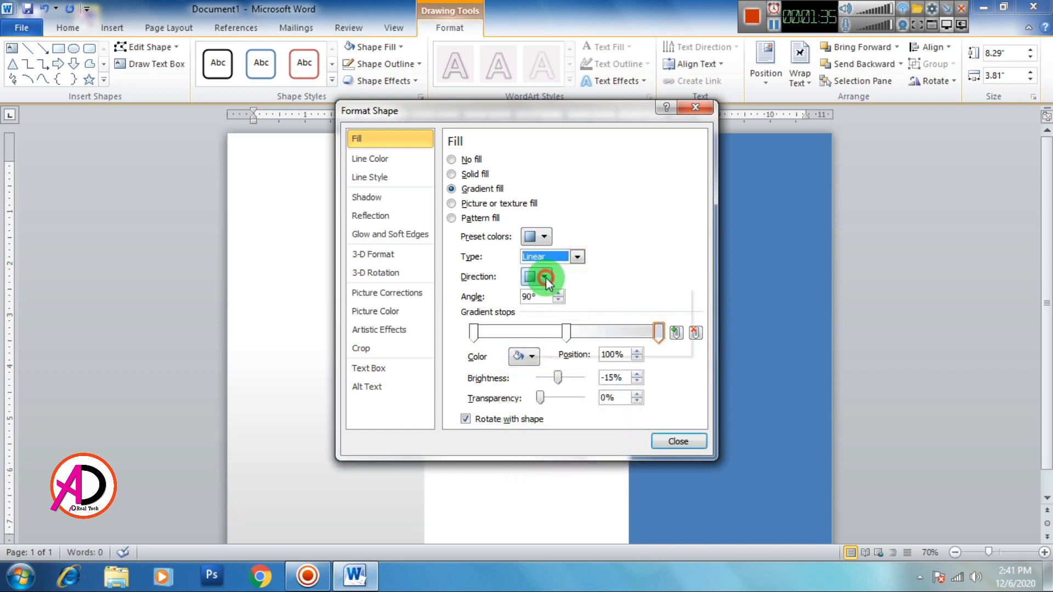
click(544, 277)
click(641, 302)
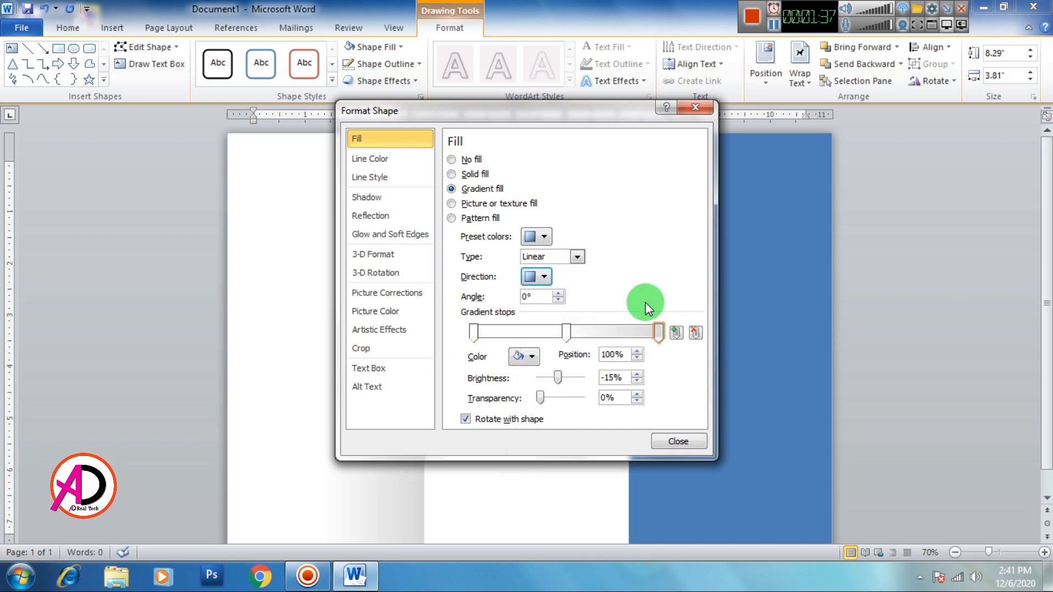
click(567, 333)
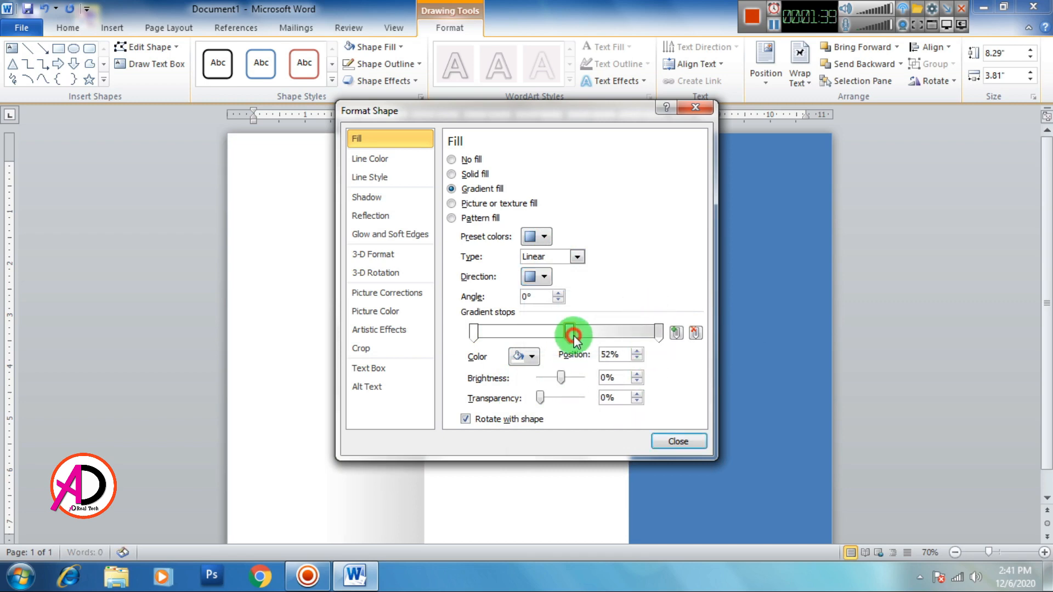
click(665, 442)
click(930, 429)
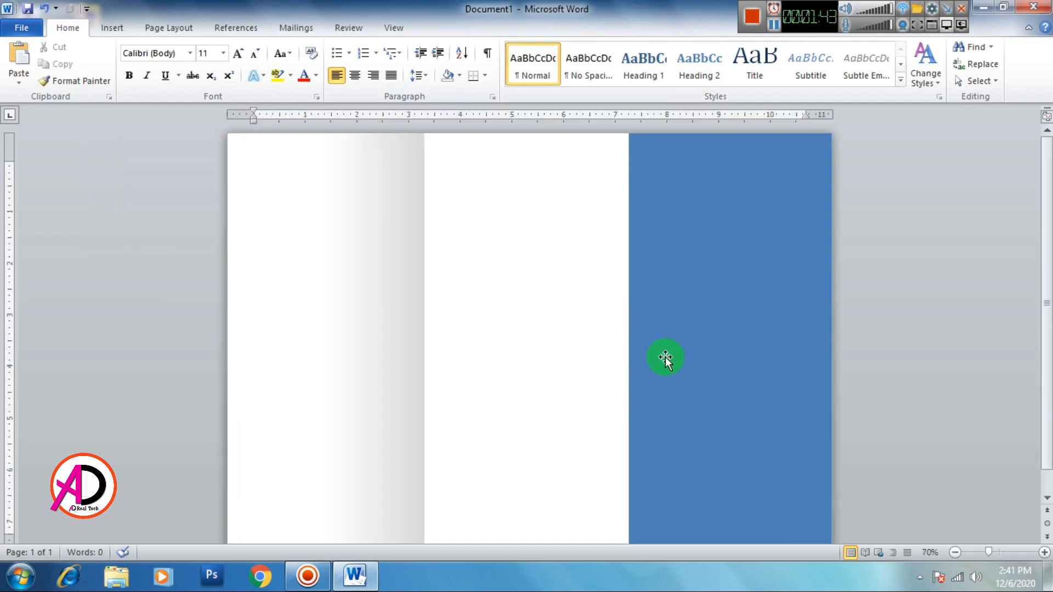
Step: Delete the blue right panel and duplicate the gradient left panel
click(669, 357)
key(Delete)
click(373, 355)
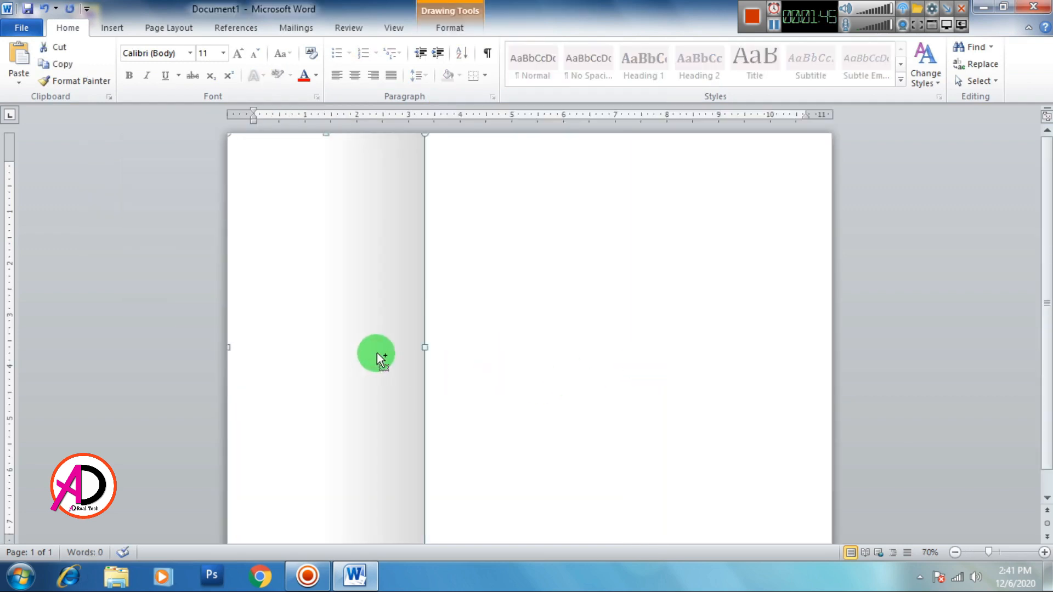
drag(377, 353, 385, 361)
Step: Flip the duplicated gradient panel horizontally so its grey side faces left
click(444, 29)
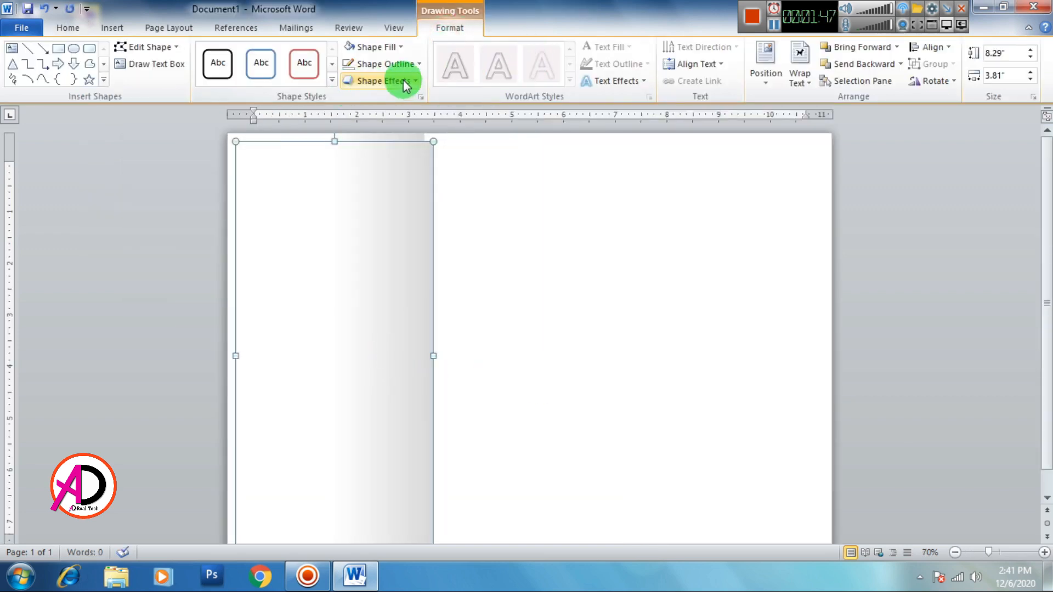
click(945, 82)
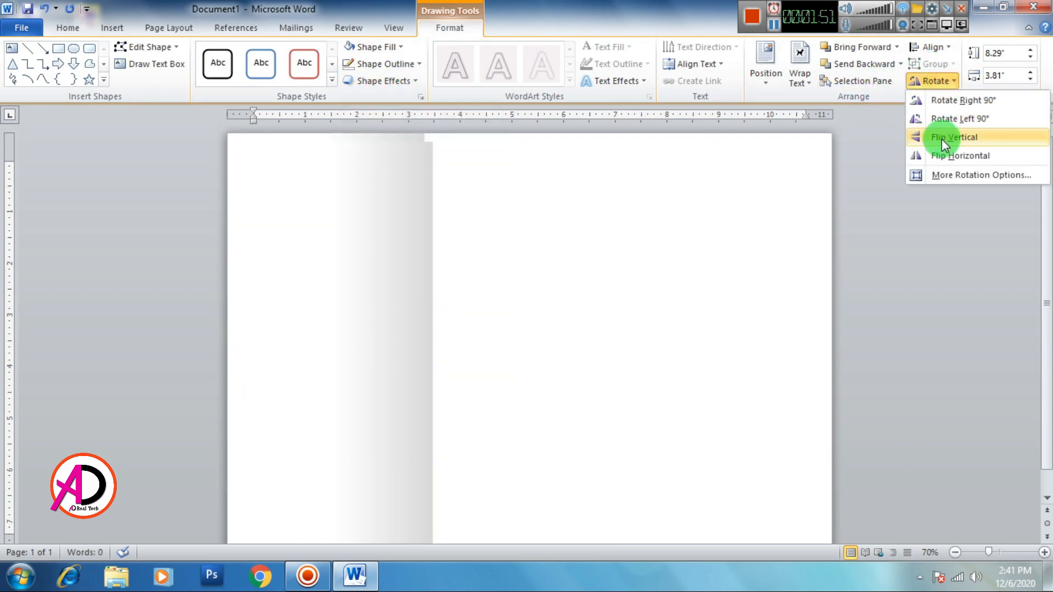
click(942, 155)
Step: Move the flipped gradient panel to the page's right edge, flush with the top of the page
drag(352, 331, 728, 322)
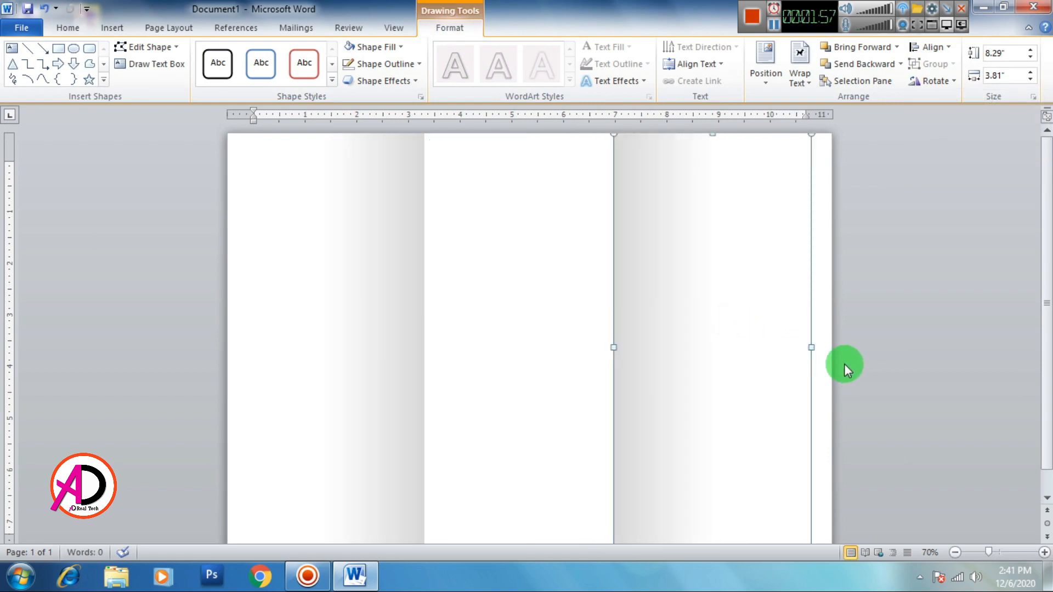
key(Right)
key(Right)
key(Right)
key(Right)
key(Right)
key(Right)
key(Right)
key(Right)
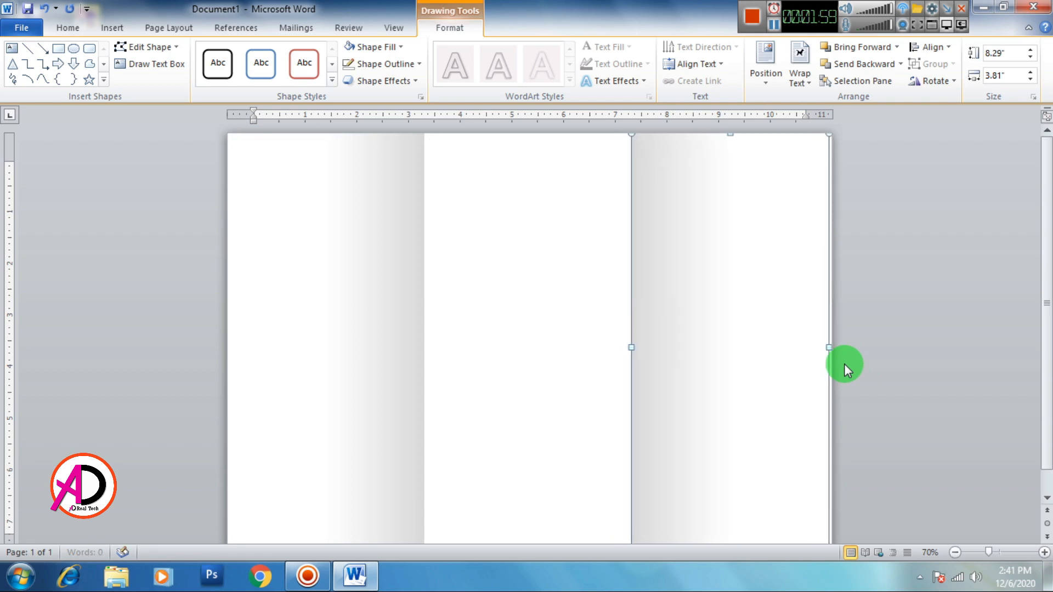
key(Right)
key(Right)
click(864, 369)
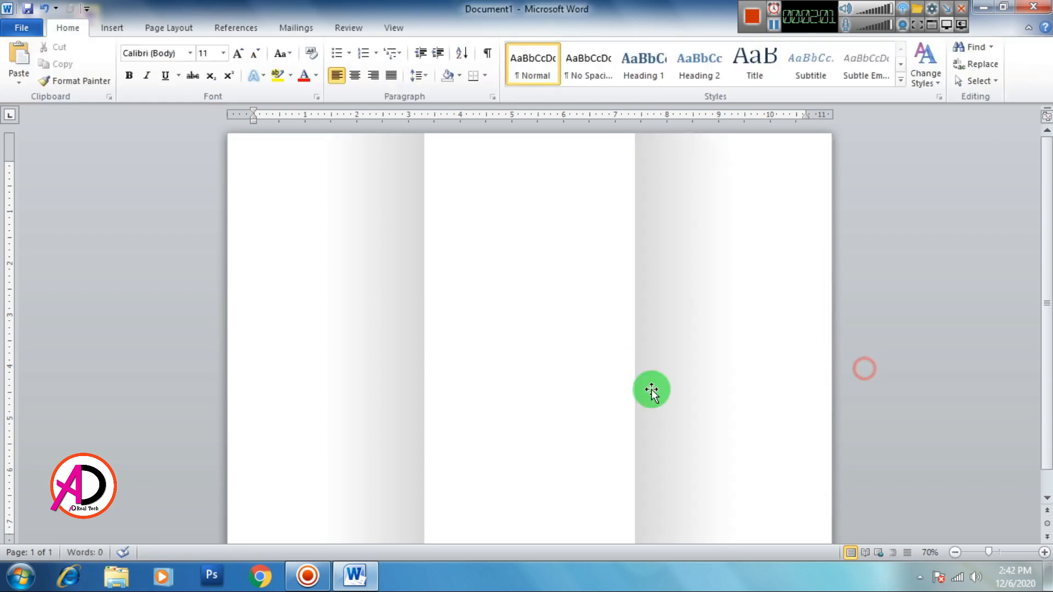
ctrl+scroll(550, 391, down, 2)
ctrl+scroll(553, 397, up, 2)
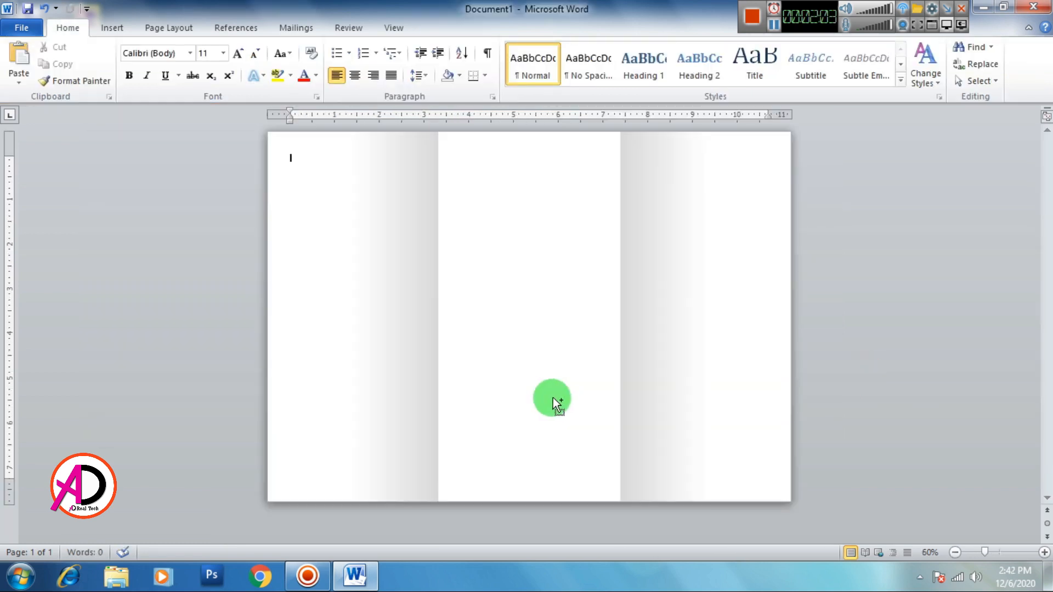
ctrl+scroll(581, 394, down, 2)
ctrl+scroll(581, 394, up, 2)
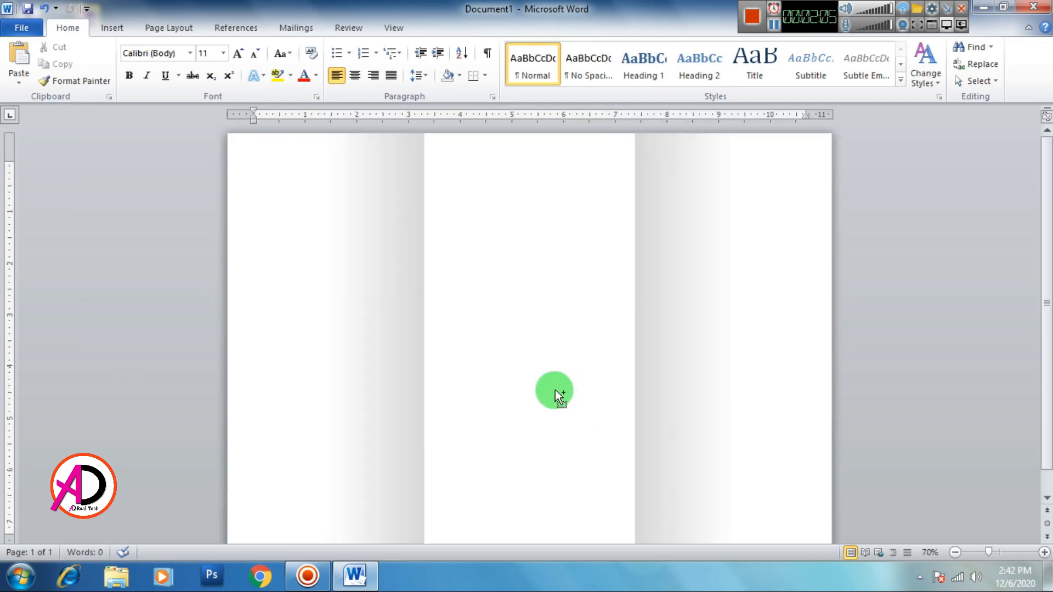
ctrl+scroll(554, 392, down, 2)
ctrl+scroll(552, 393, up, 2)
ctrl+scroll(553, 396, down, 2)
ctrl+scroll(552, 396, up, 2)
ctrl+scroll(553, 396, down, 2)
ctrl+scroll(555, 394, up, 1)
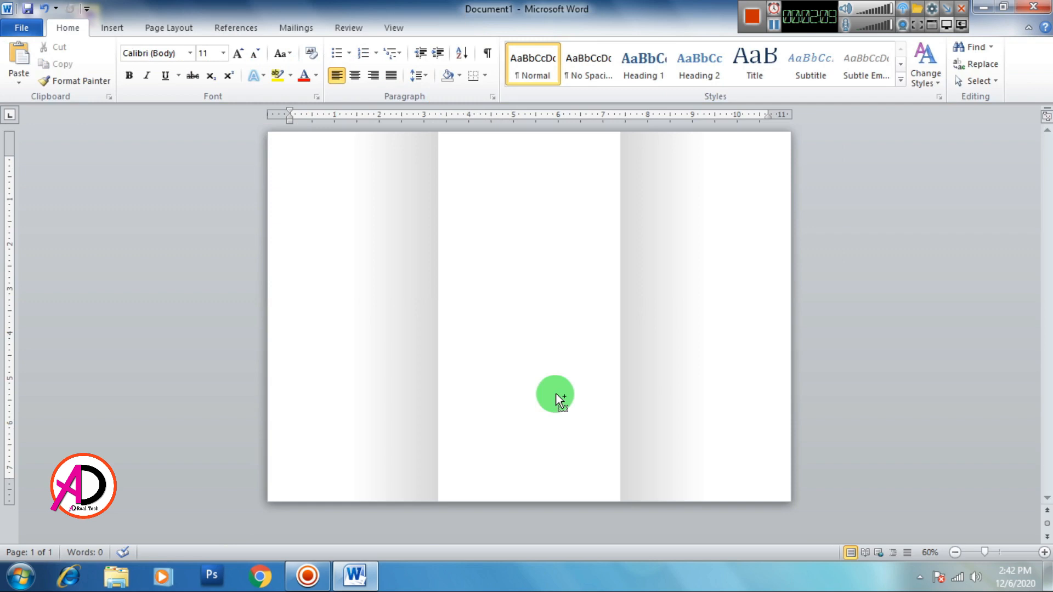
ctrl+scroll(556, 394, up, 1)
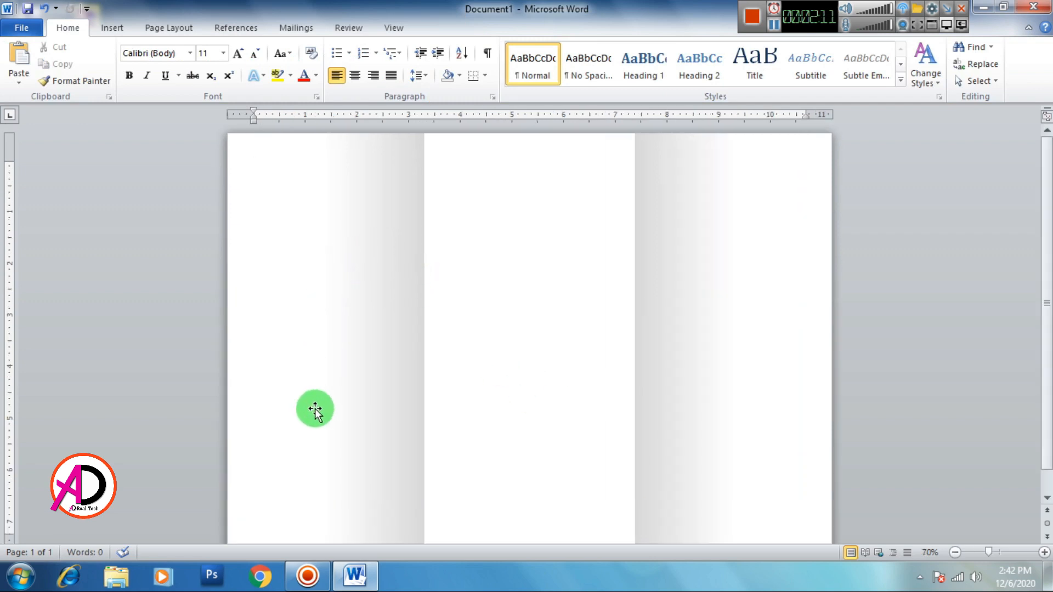
Step: Draw a circle about 3.36" in diameter and place it on the upper part of the left panel
click(112, 28)
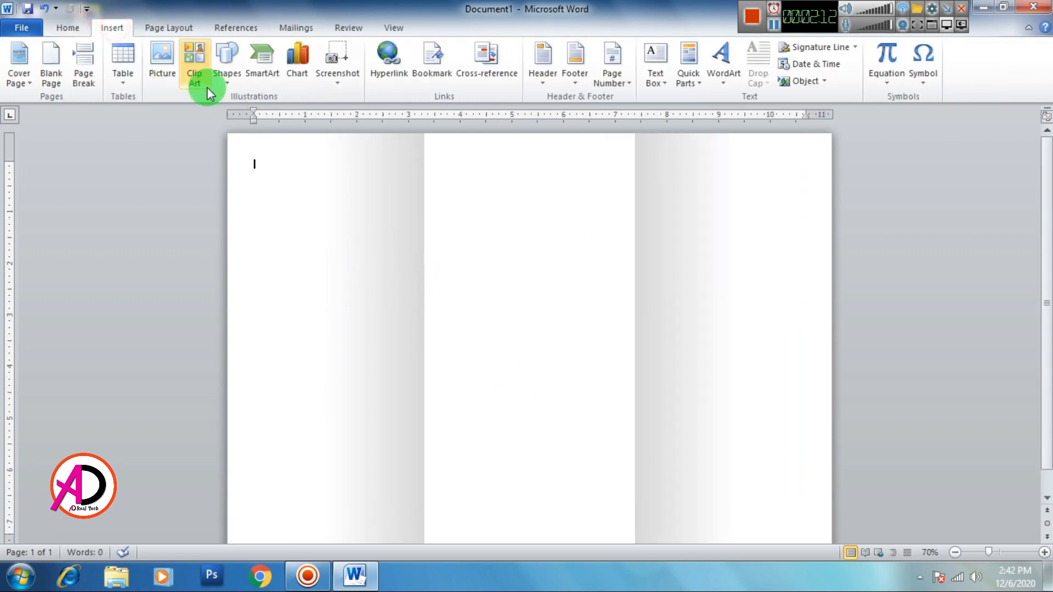
click(229, 67)
click(275, 110)
drag(479, 227, 651, 381)
drag(594, 336, 334, 318)
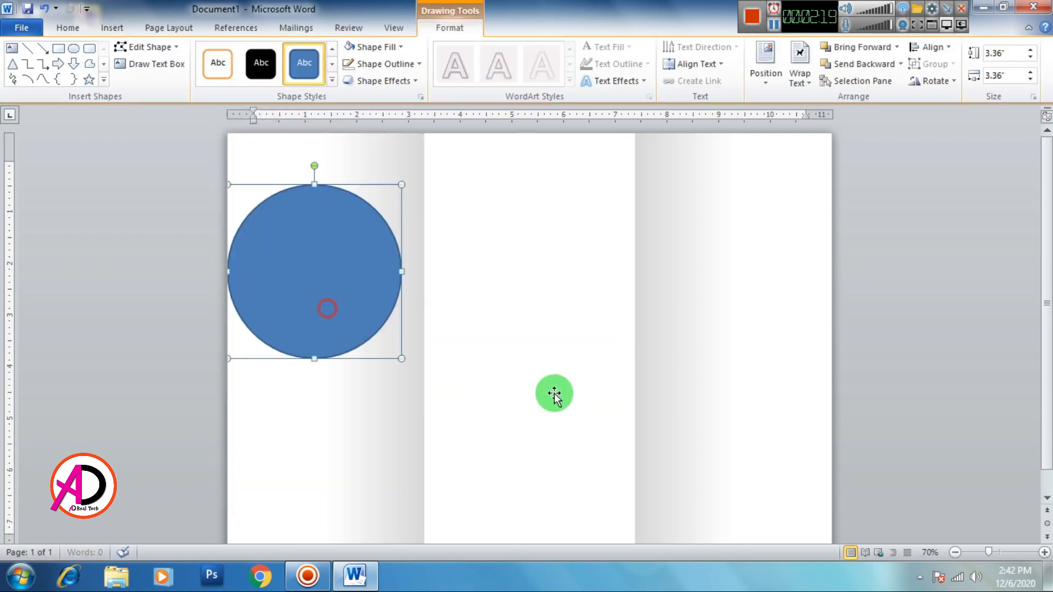
click(561, 396)
click(559, 393)
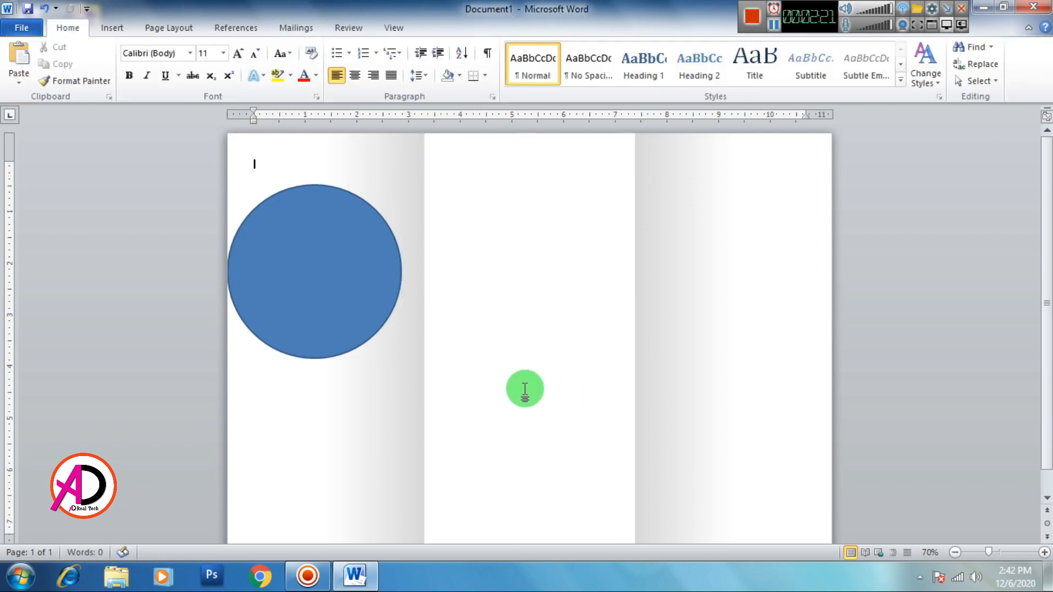
Step: Enlarge the circle to about 3.69" by 3.82" and move it partly above the page, aligned with the left panel's right edge
drag(311, 289, 299, 191)
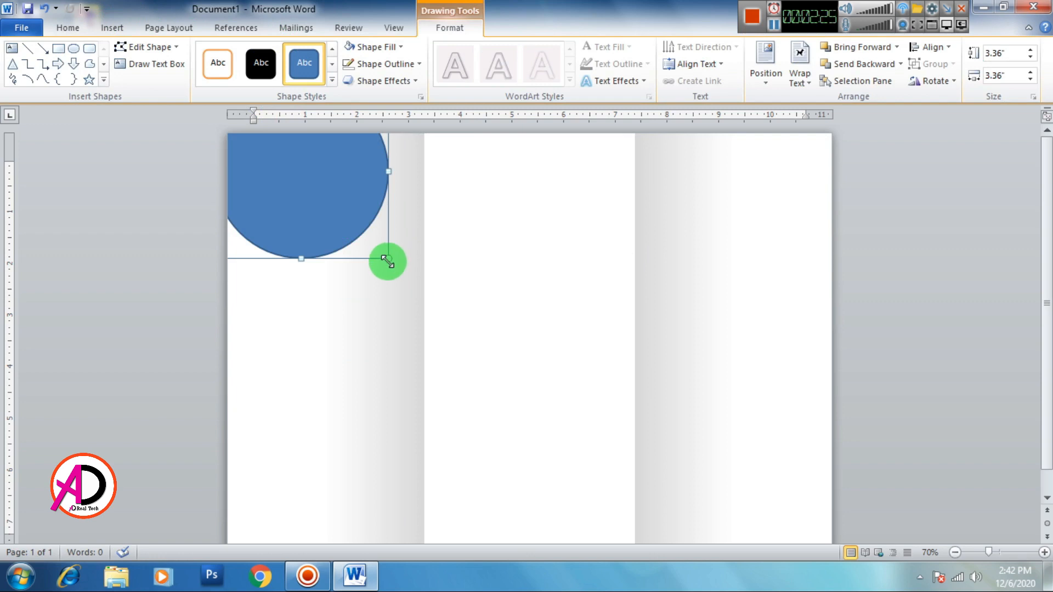
drag(387, 262, 413, 276)
drag(376, 198, 383, 187)
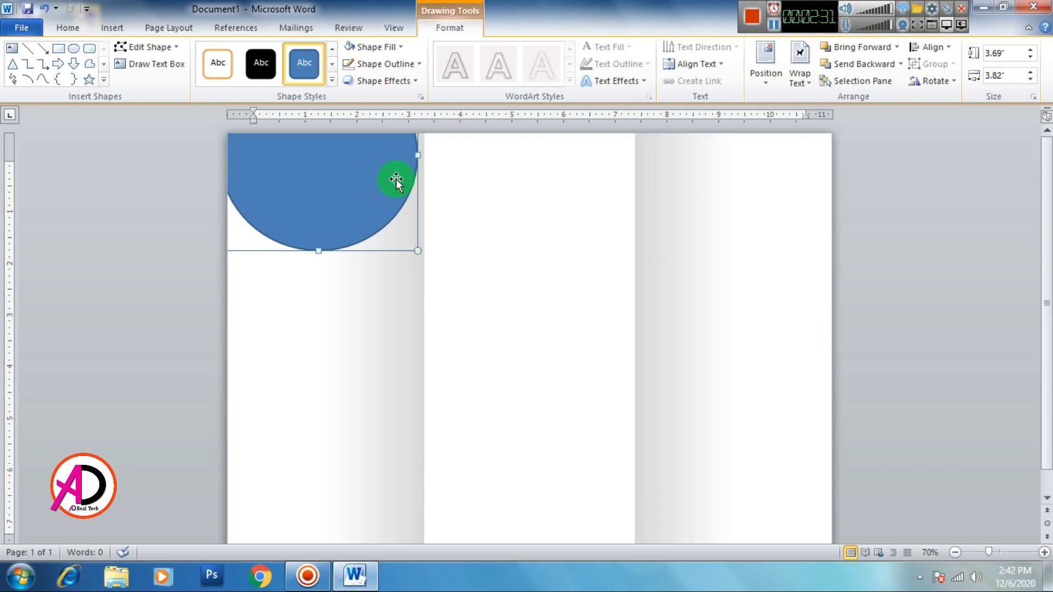
key(Up)
key(Right)
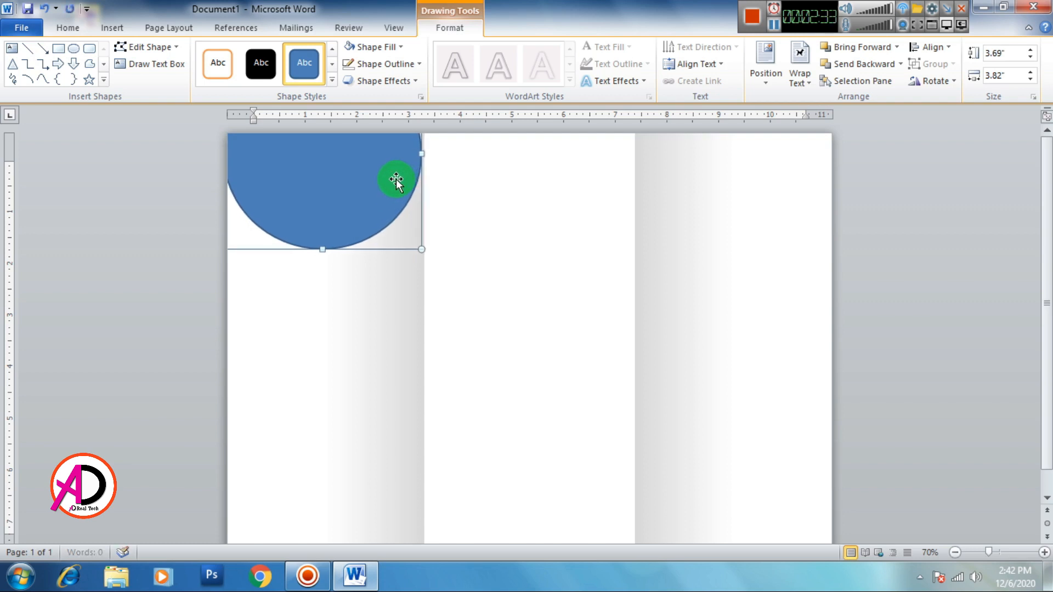
key(Up)
key(Up)
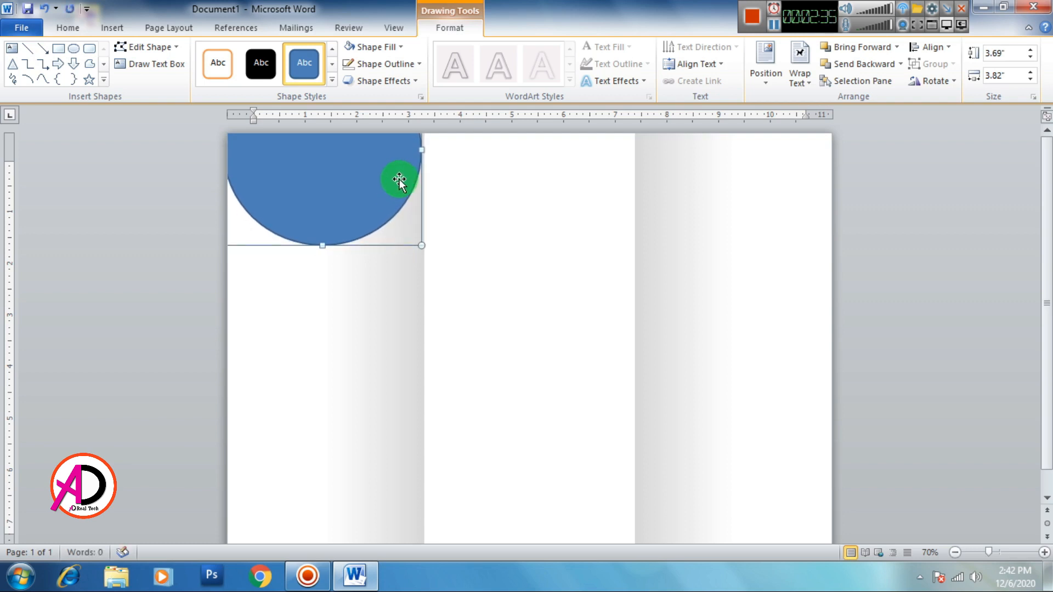
key(Up)
key(Up)
key(Right)
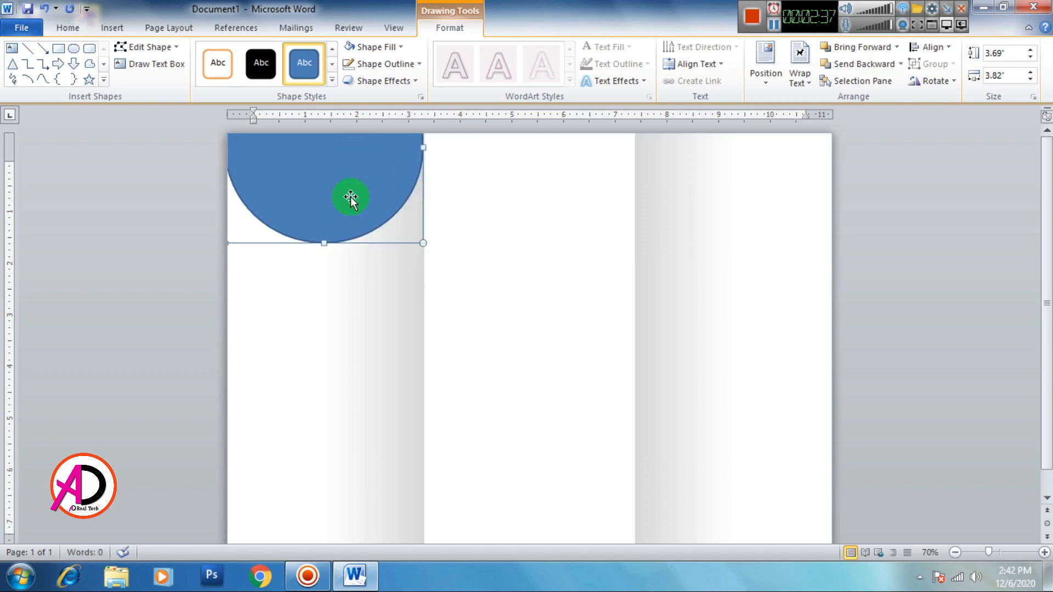
Step: Shift the circle left past the page edge and widen it to about 4.14" so it meets the left panel's right edge
key(Left)
key(Left)
key(Left)
key(Left)
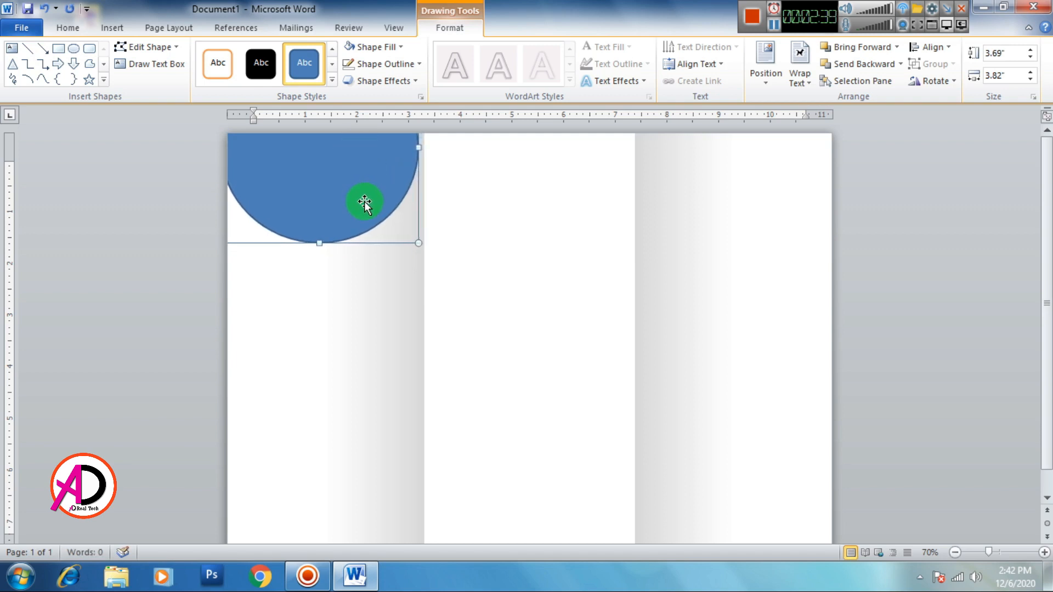
key(Left)
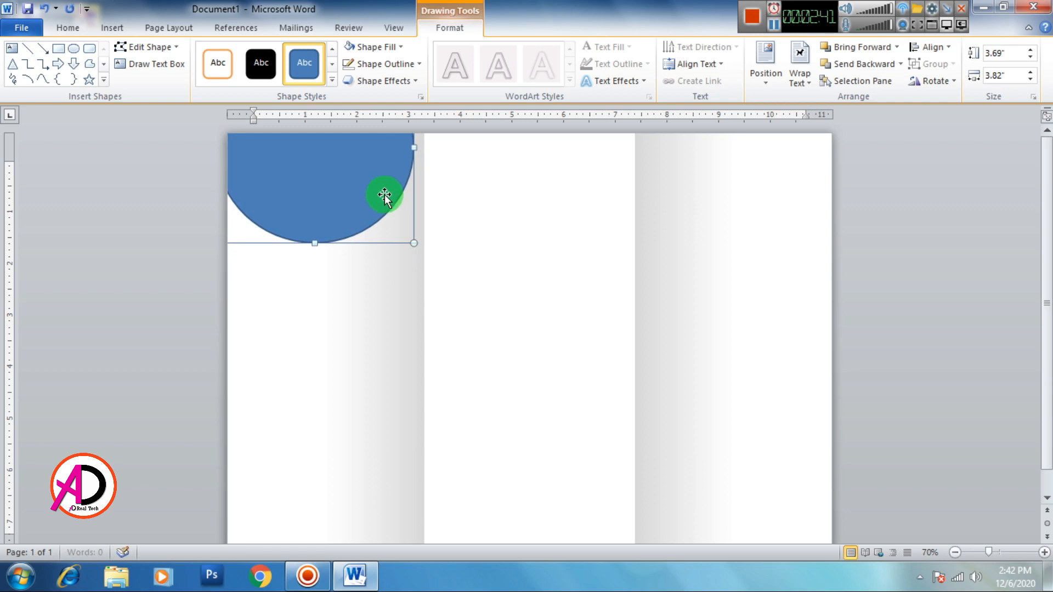
key(Left)
key(Left)
key(Left)
key(Left)
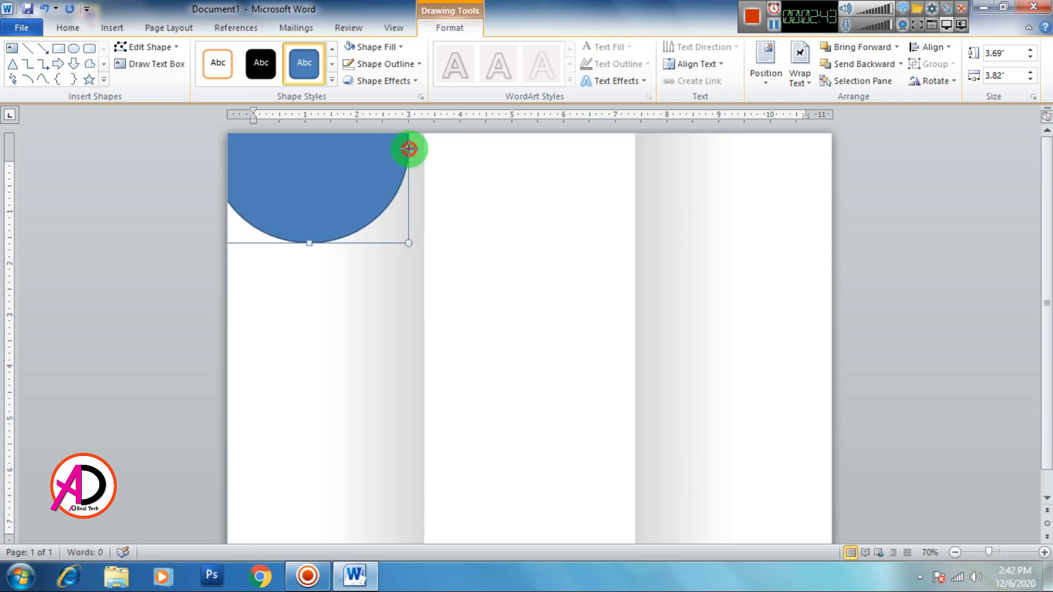
drag(408, 149, 421, 149)
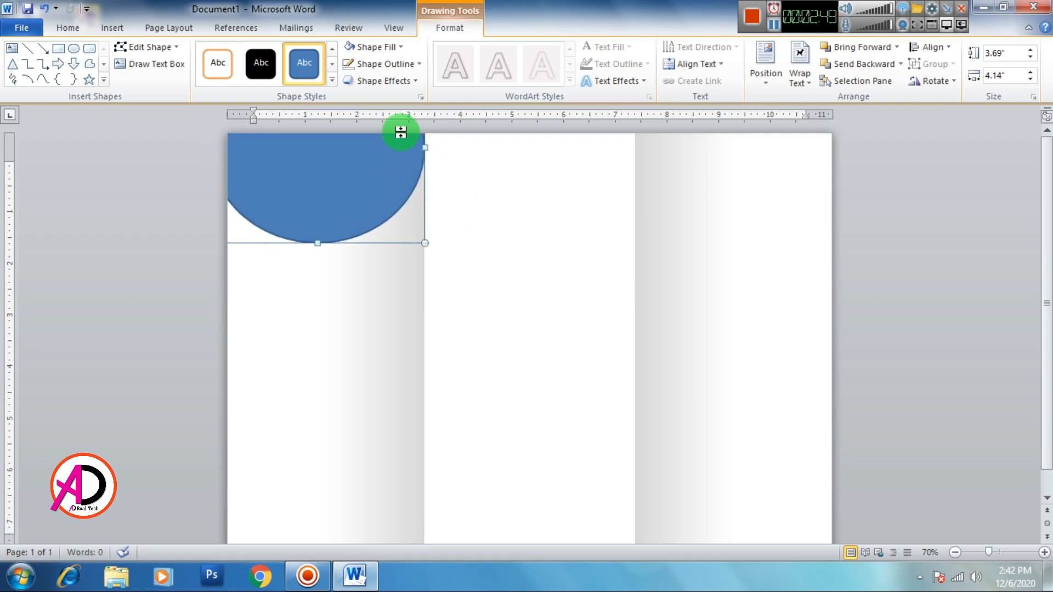
Step: Remove the outline from the blue ellipse
click(398, 64)
click(384, 192)
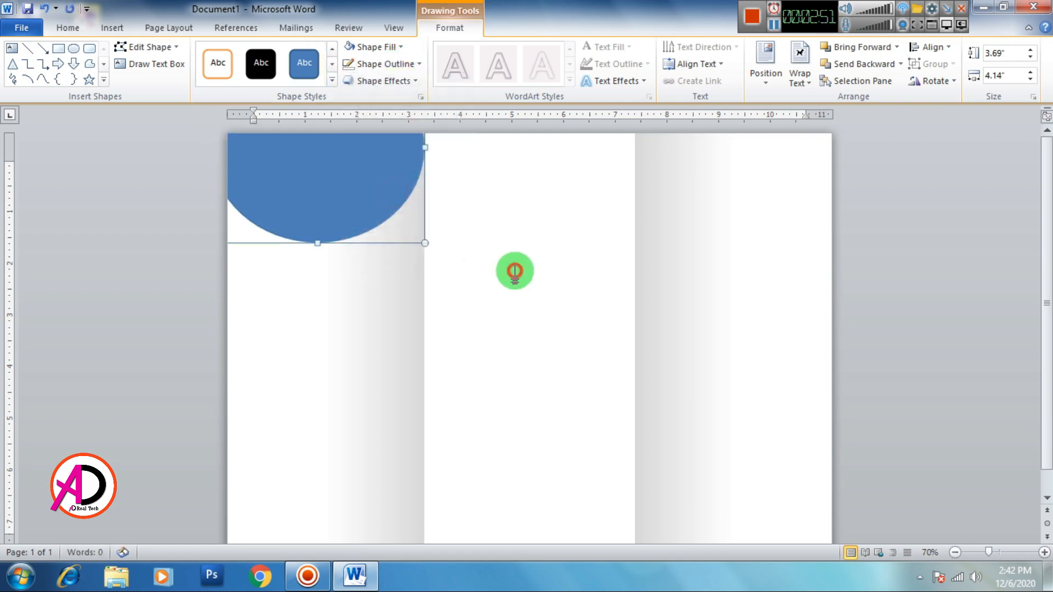
click(512, 272)
Step: Change the ellipse's fill from solid to a gradient fill
double_click(343, 207)
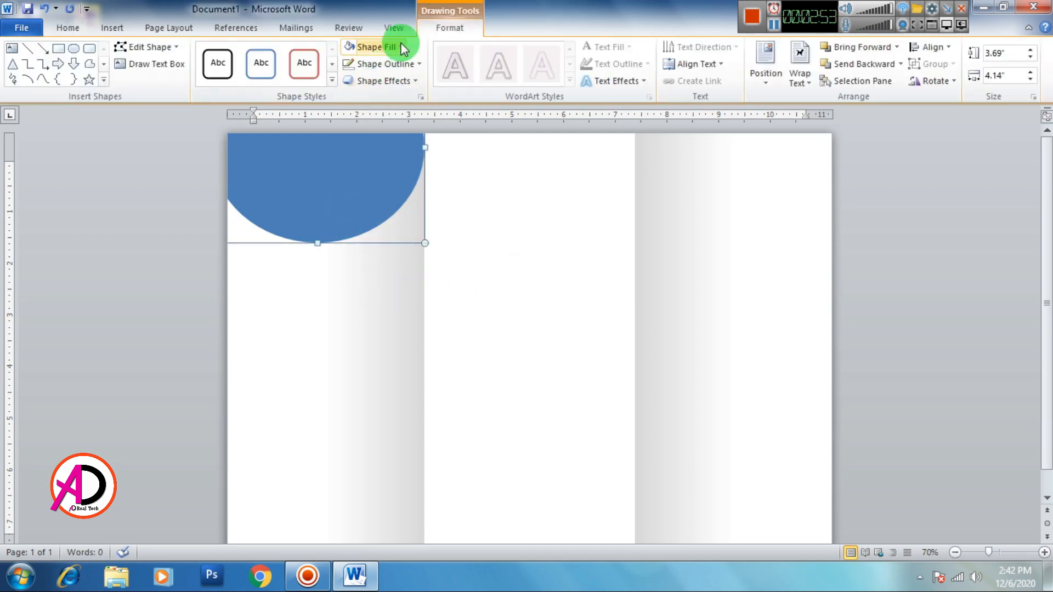
click(393, 47)
mouse_move(404, 225)
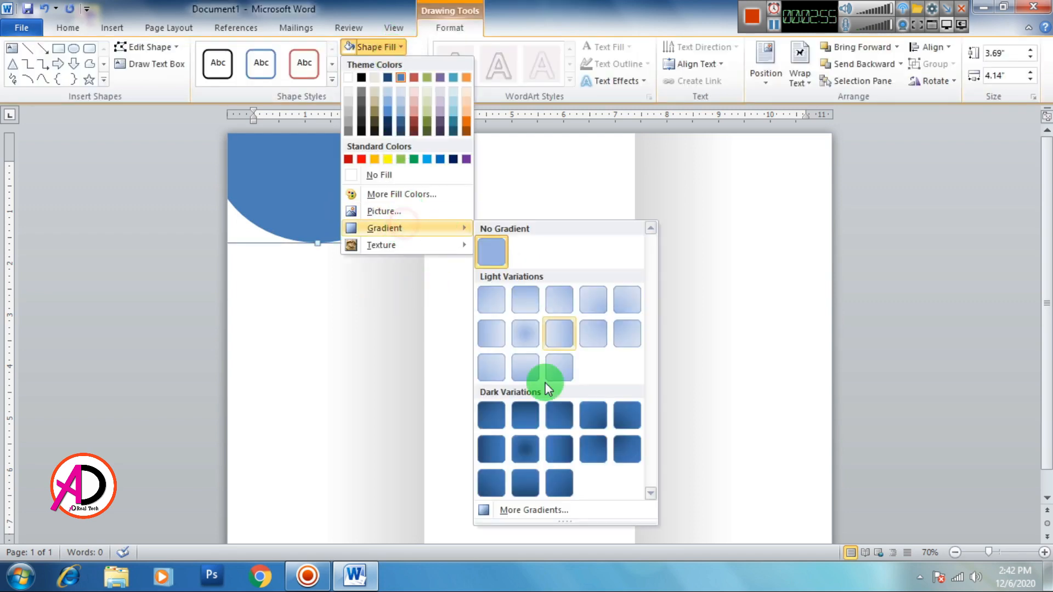
click(534, 505)
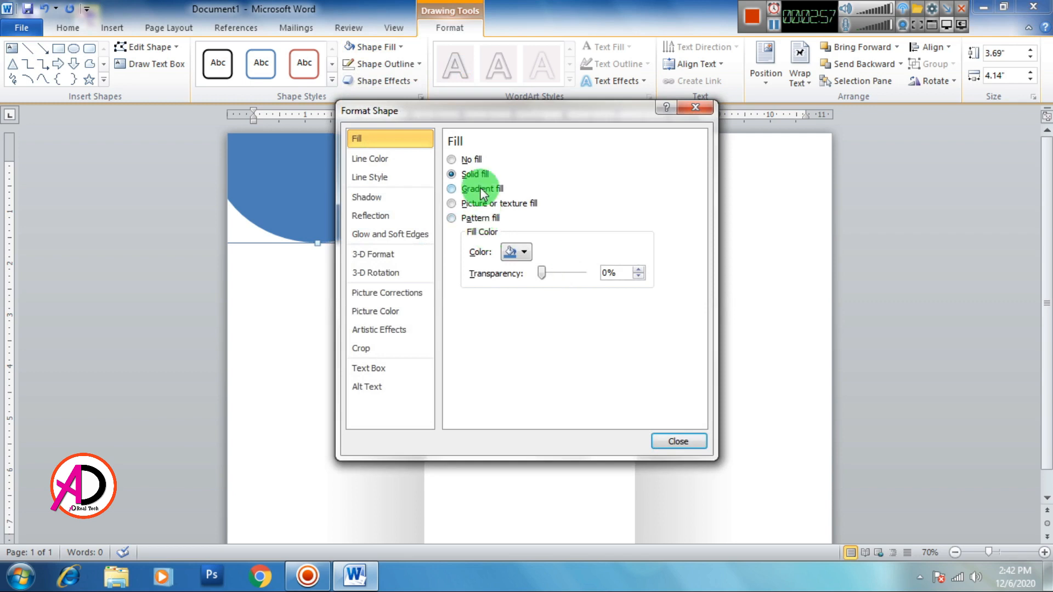
click(481, 190)
Step: Set the ellipse's first gradient stop to pink from the standard colors and remove the middle stop
click(473, 332)
click(536, 357)
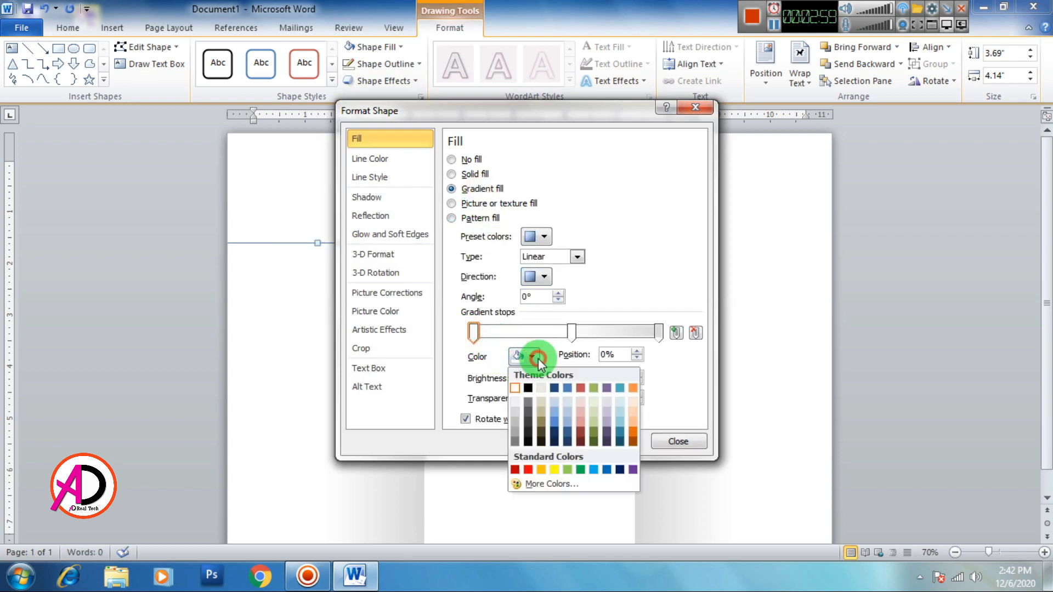
click(552, 485)
click(518, 261)
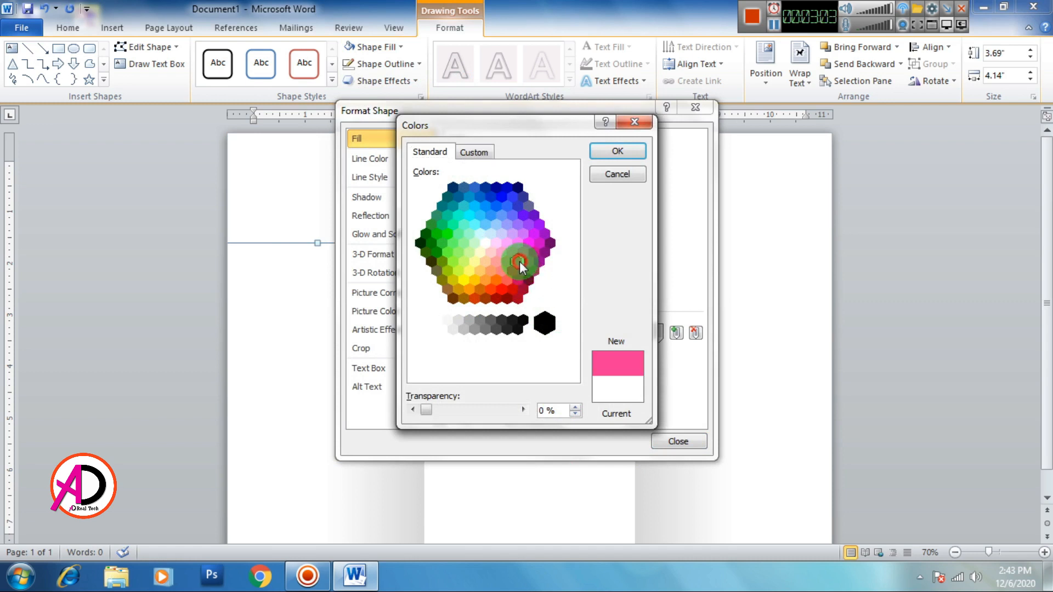
click(593, 155)
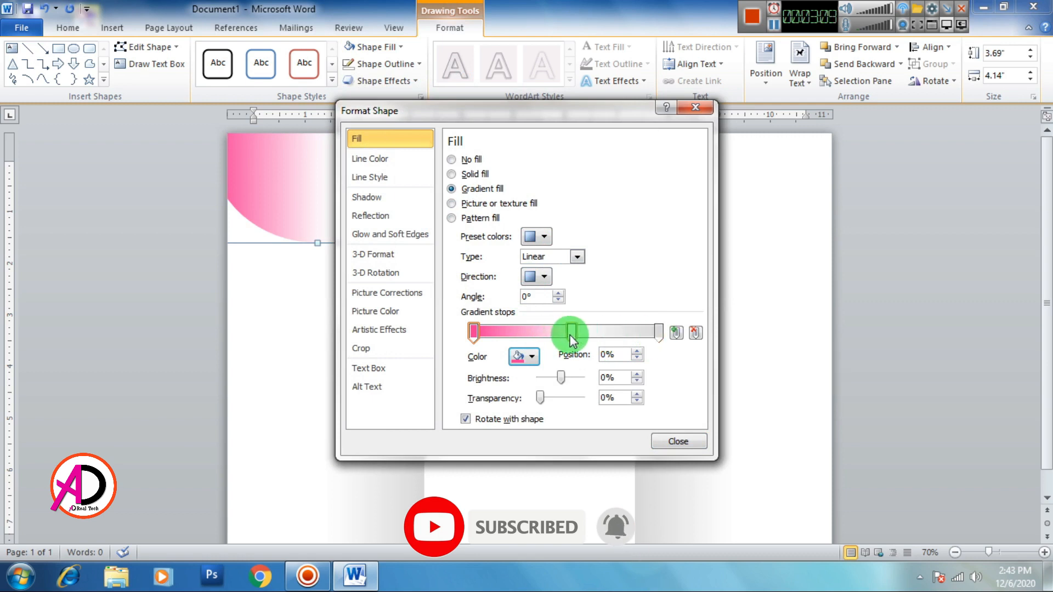
drag(570, 336, 651, 337)
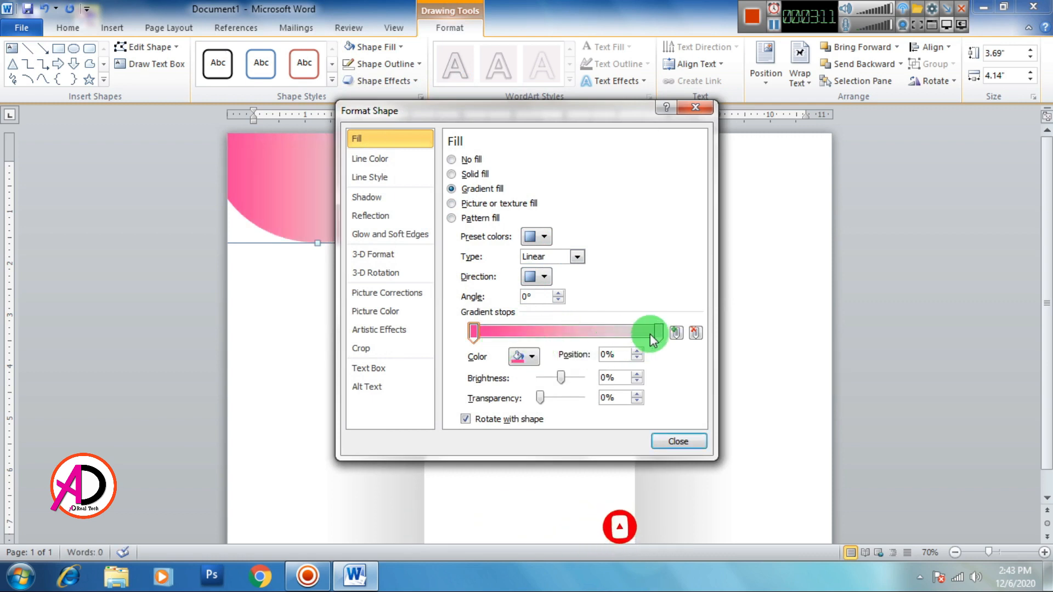
Step: Set the ellipse's last gradient stop to purple from the standard color palette
click(658, 332)
click(527, 356)
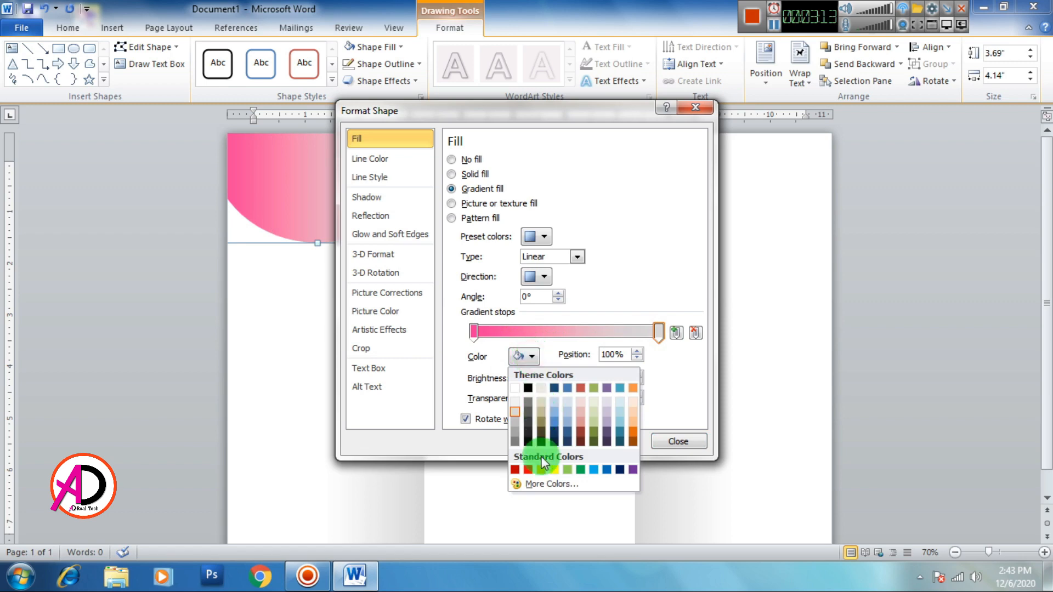
click(551, 484)
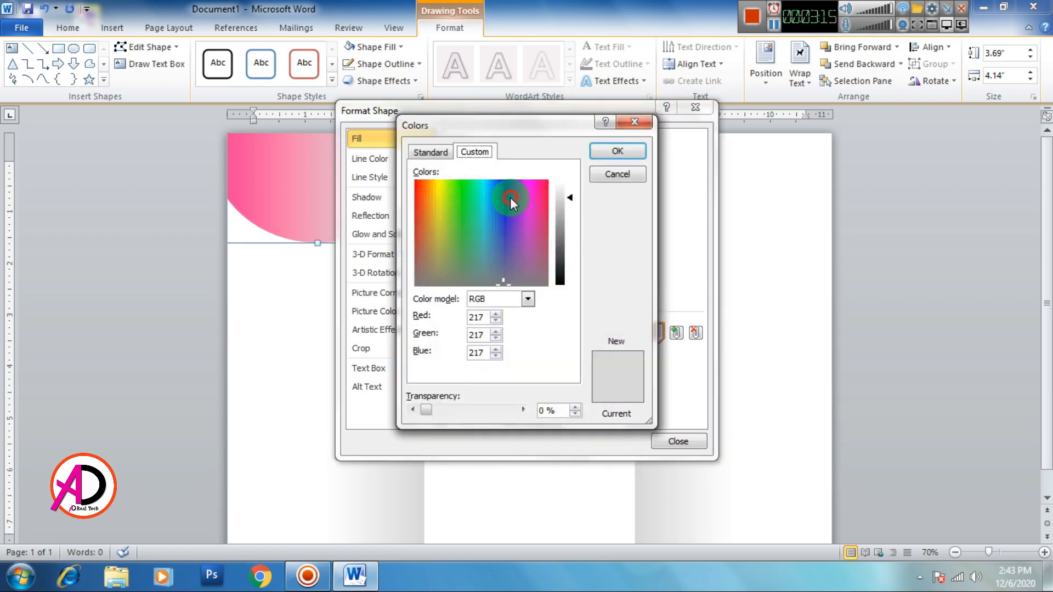
click(510, 197)
drag(510, 199, 496, 225)
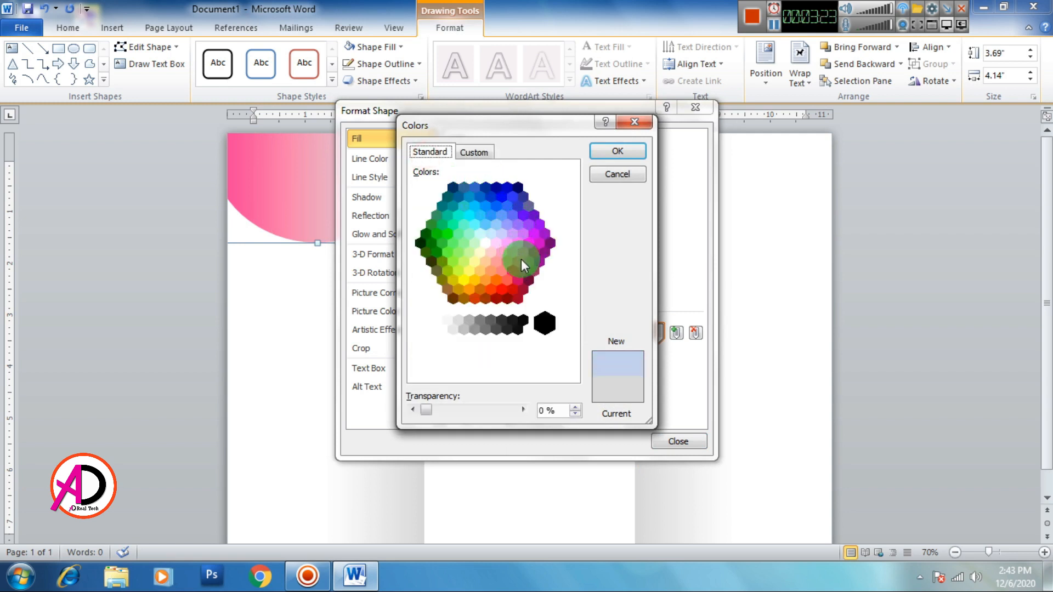
click(533, 252)
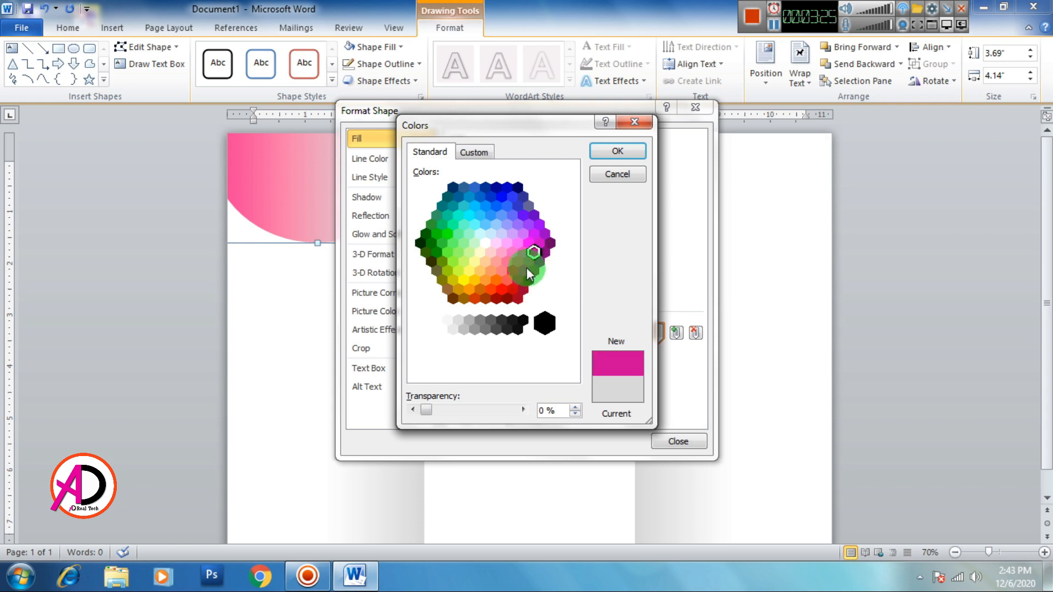
click(542, 233)
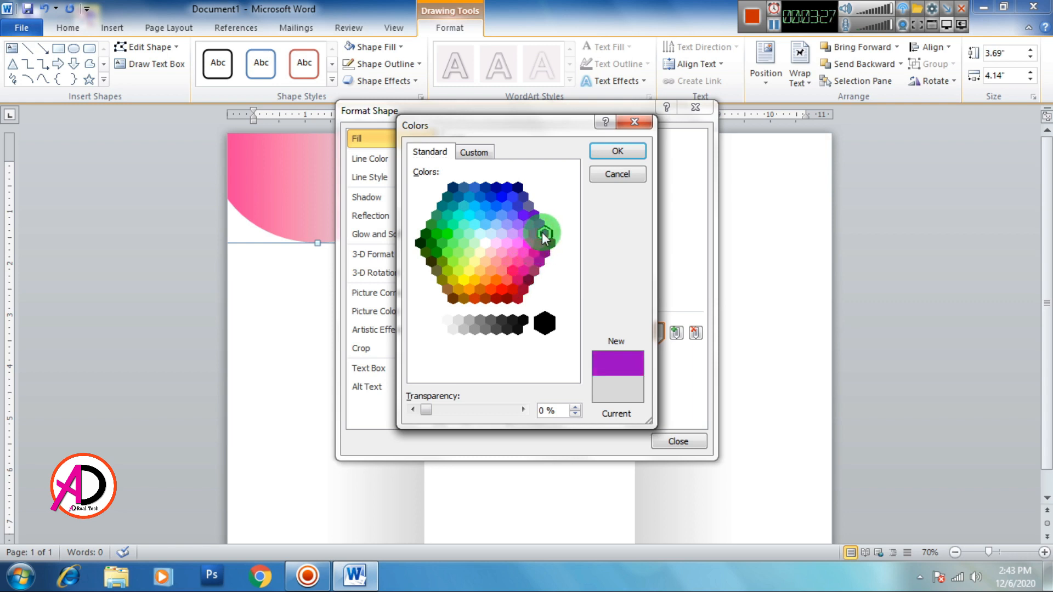
click(612, 154)
Step: Reverse the ellipse's gradient, placing the purple stop at about 18% and the pink stop at 100%
drag(526, 111, 504, 201)
mouse_move(636, 427)
mouse_down()
mouse_move(489, 428)
mouse_move(635, 422)
mouse_up()
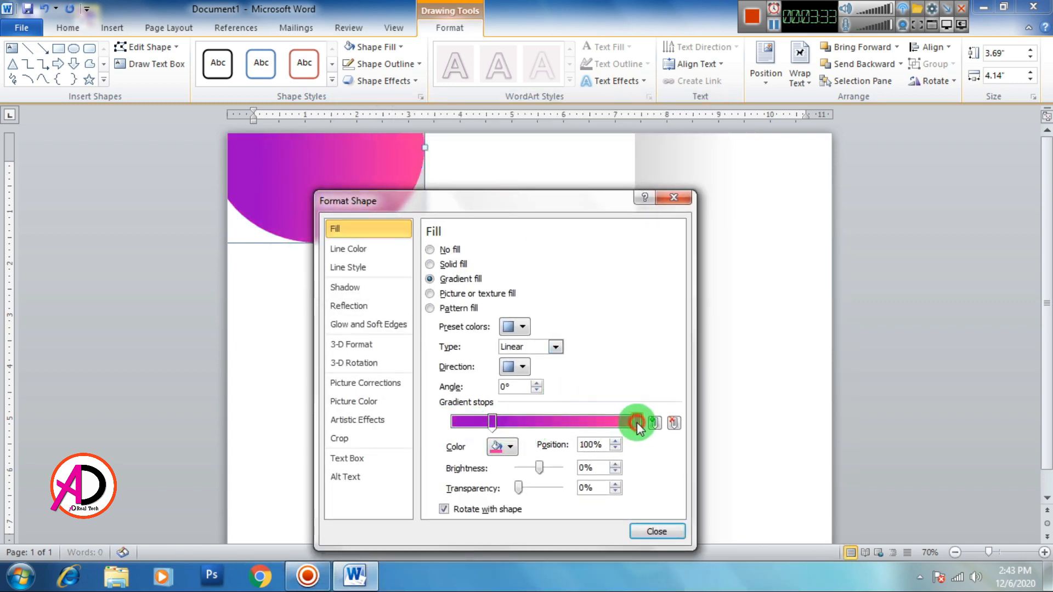
click(491, 423)
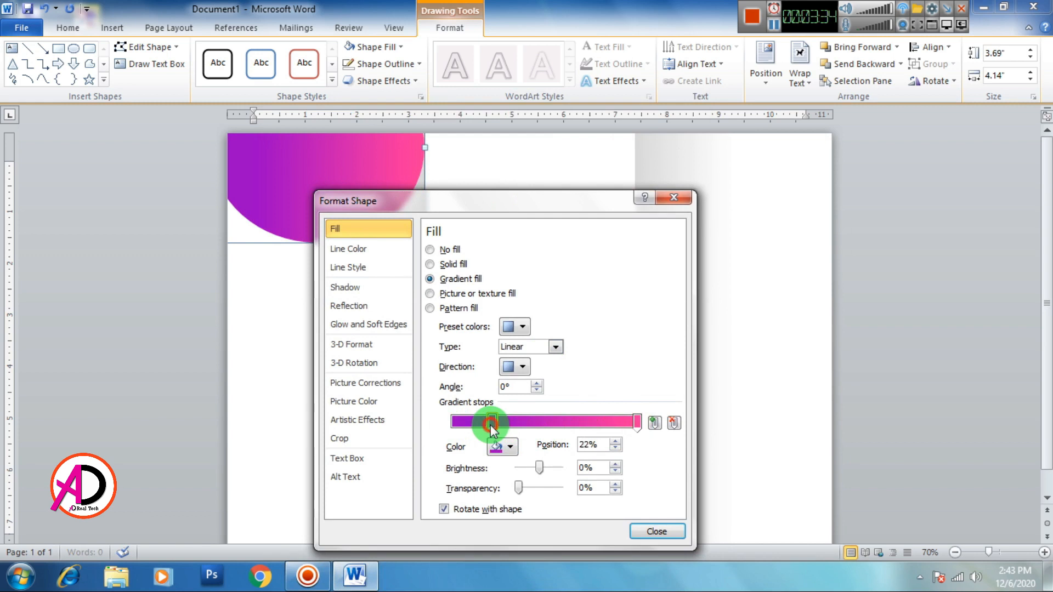
click(667, 198)
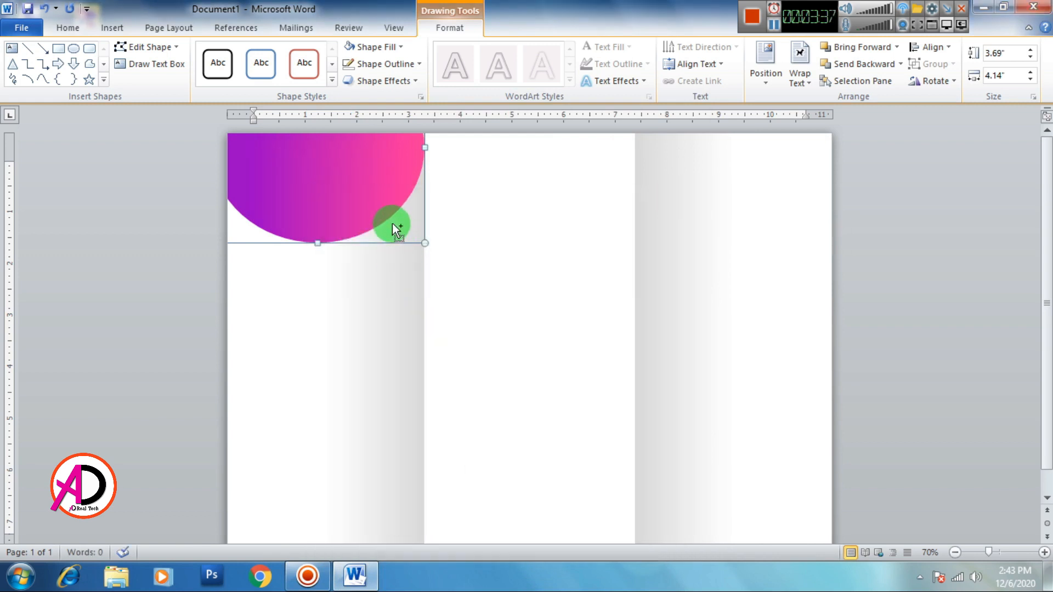
Step: Duplicate the gradient ellipse with a slight diagonal offset and send the copy behind text
drag(393, 223, 401, 231)
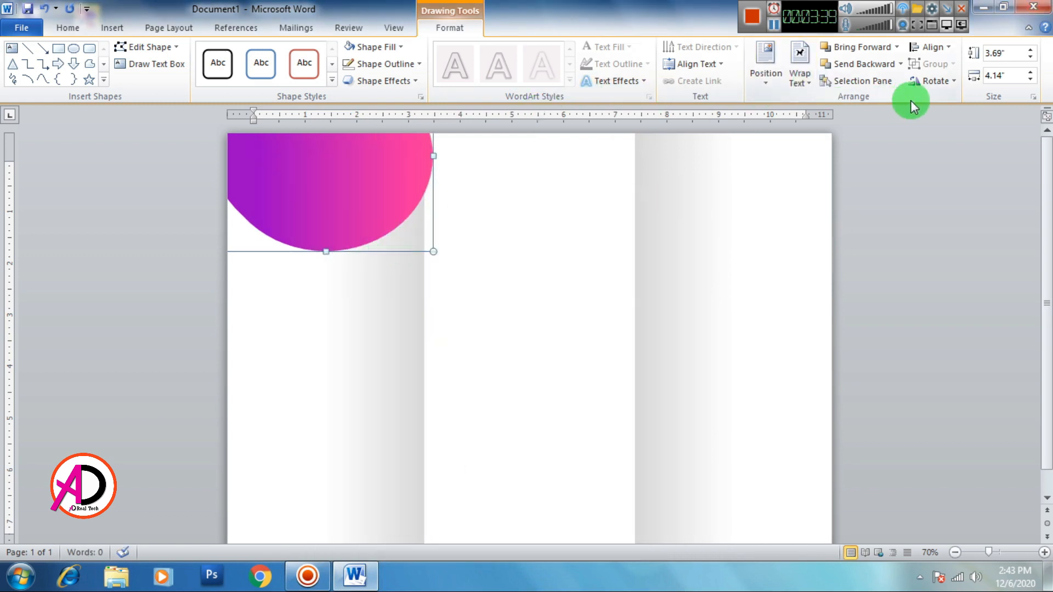
click(949, 82)
click(898, 64)
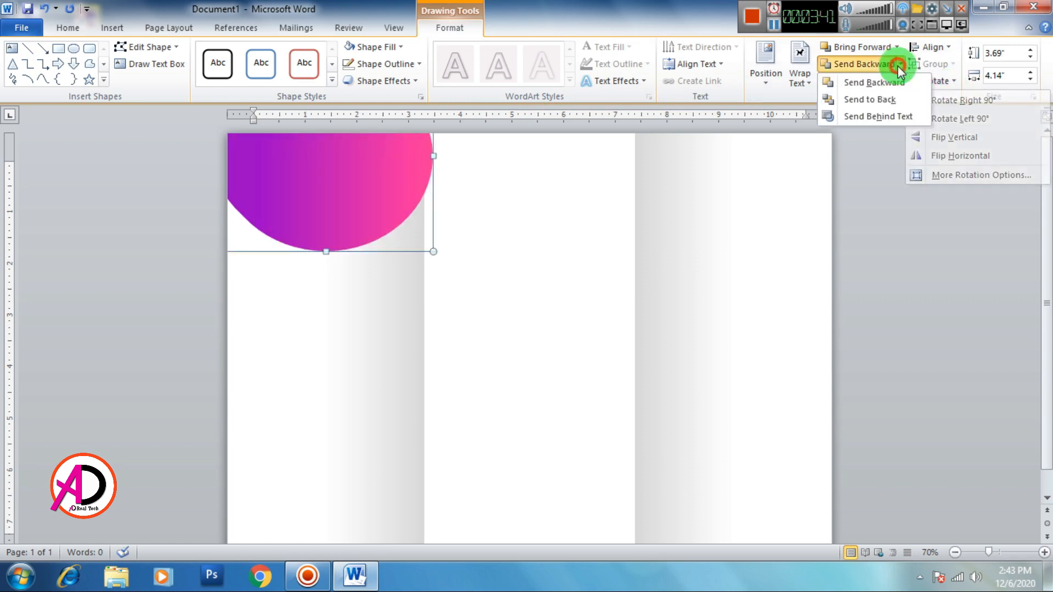
click(896, 114)
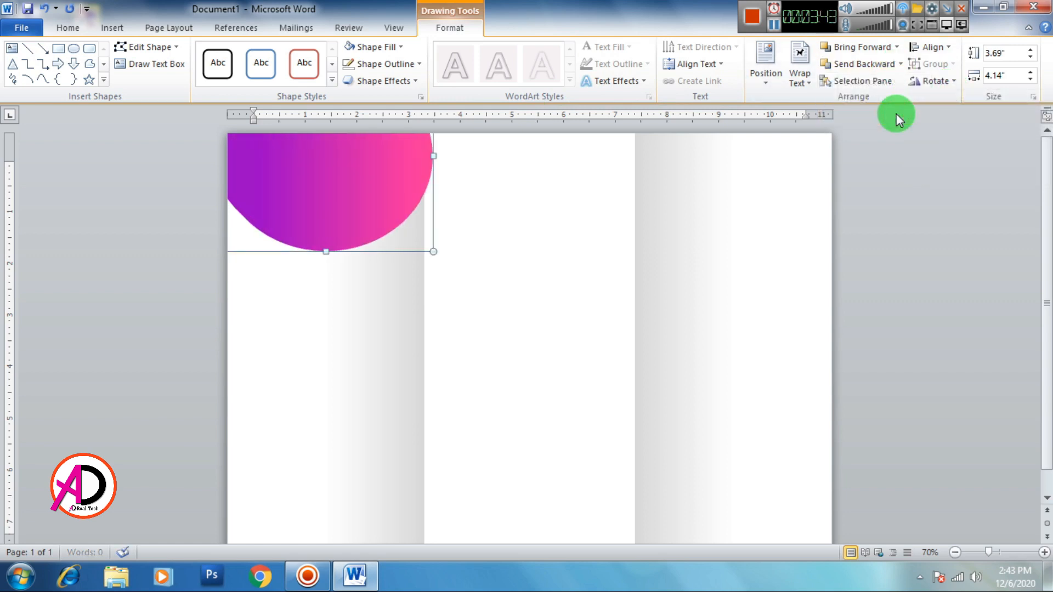
Step: Try to send the ellipse copy to the back of the stacking order
click(900, 64)
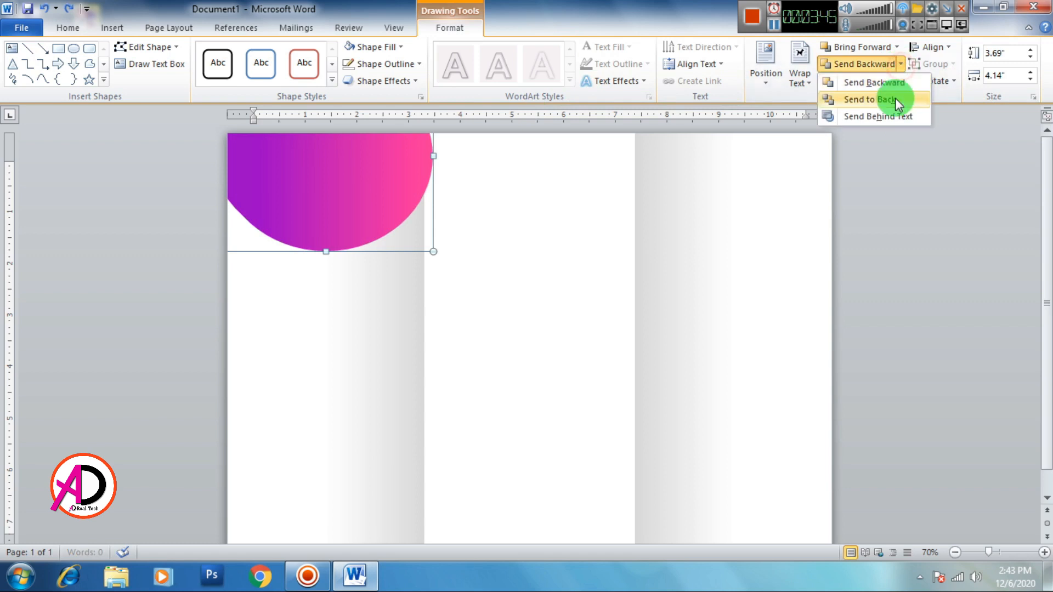
click(895, 98)
click(472, 233)
key(ctrl+z)
key(ctrl+z)
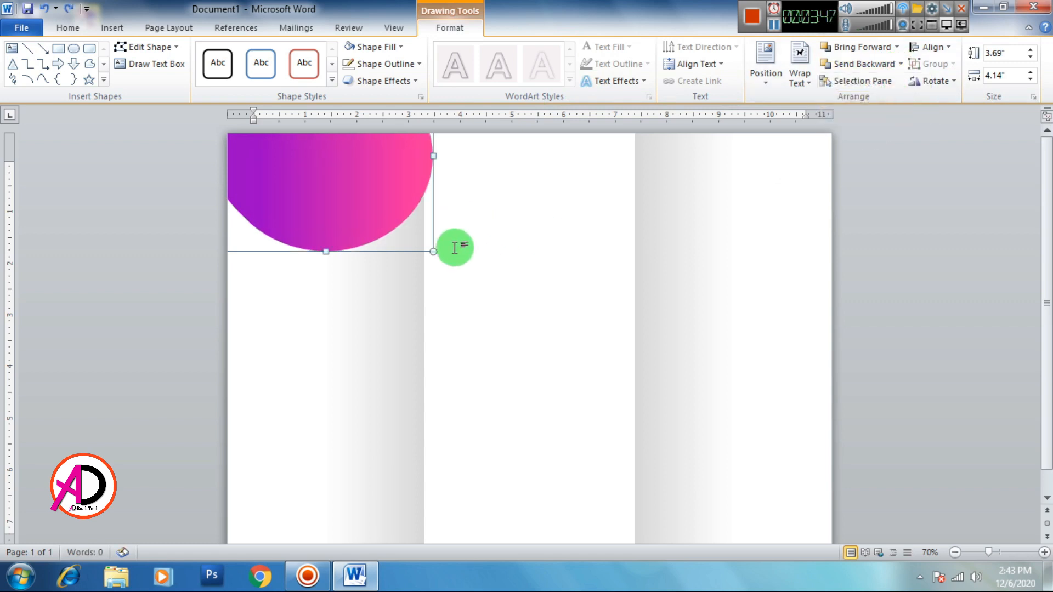
Step: Align the ellipse copy slightly below the original and change its purple gradient stop to blue from the standard colors
drag(349, 210, 359, 340)
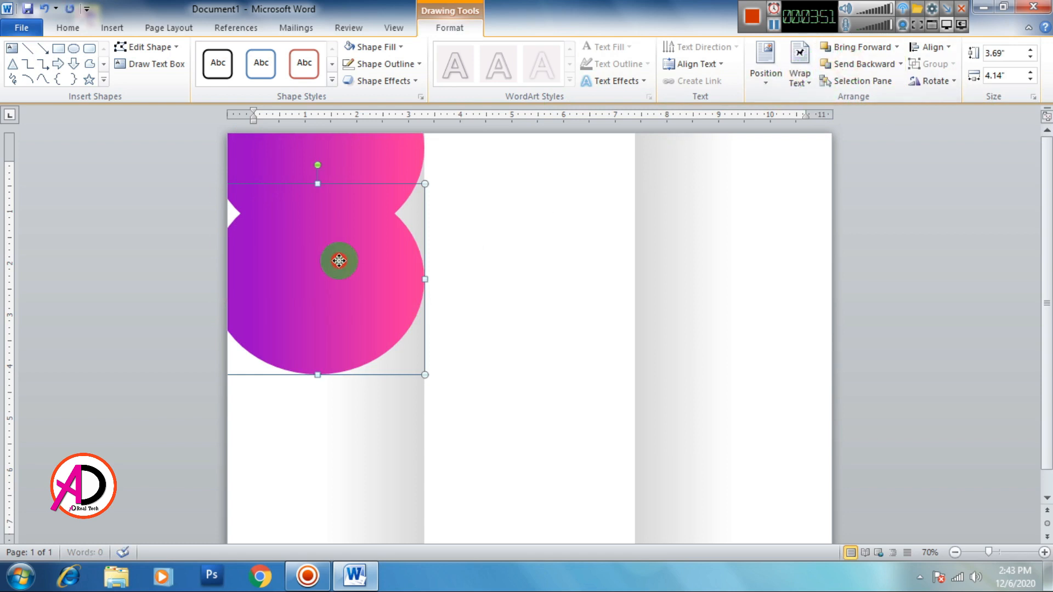
drag(344, 259, 353, 198)
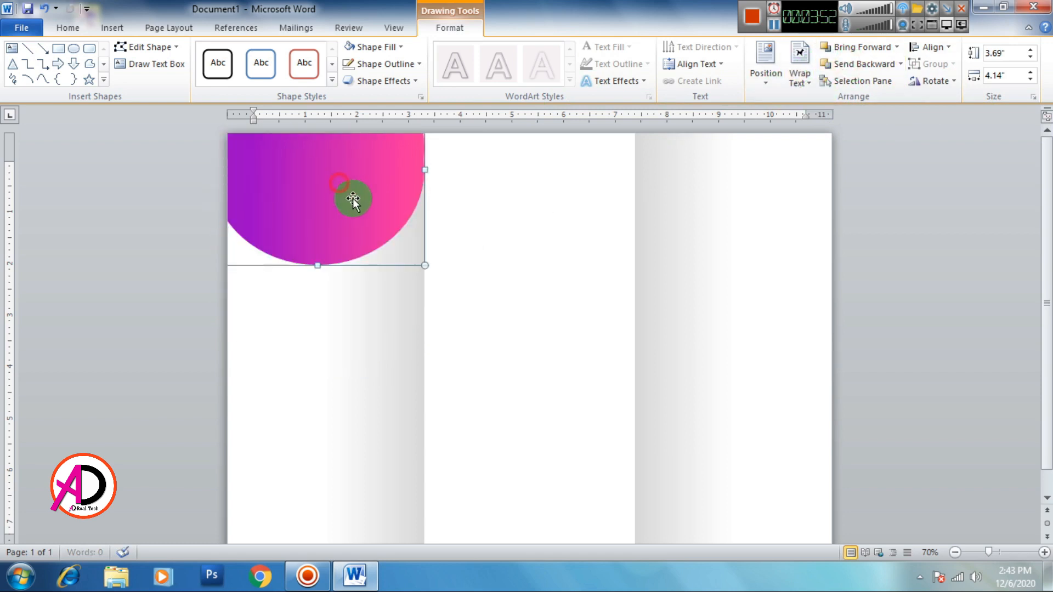
click(391, 48)
mouse_move(376, 255)
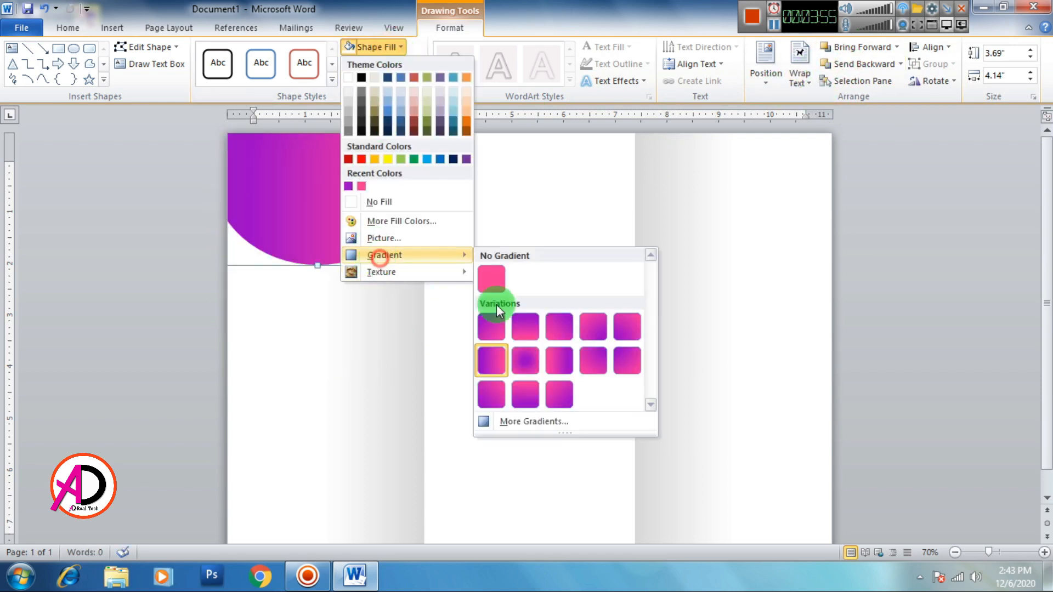
click(522, 420)
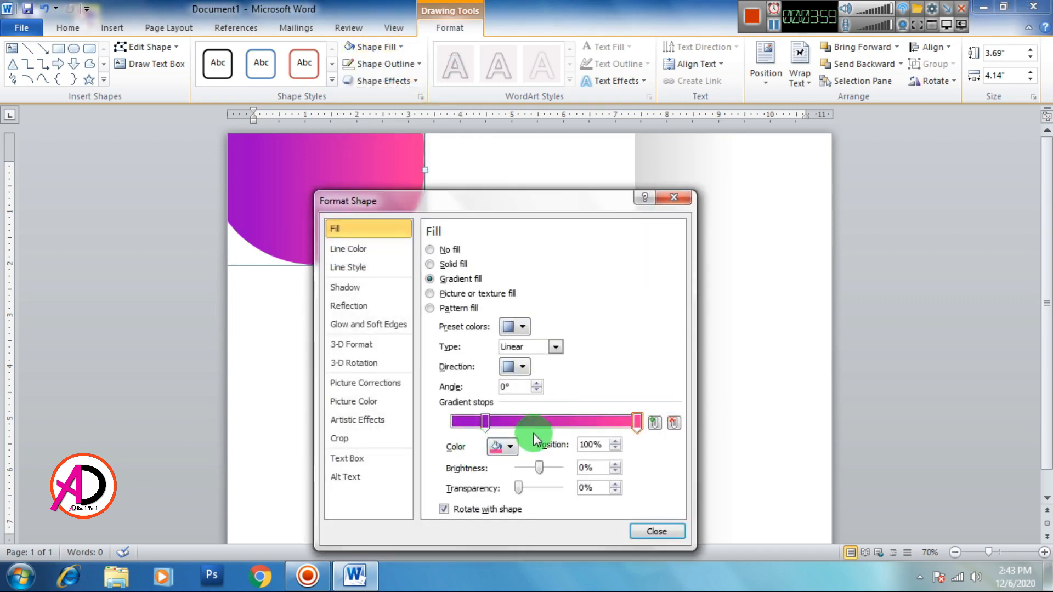
click(484, 423)
click(511, 448)
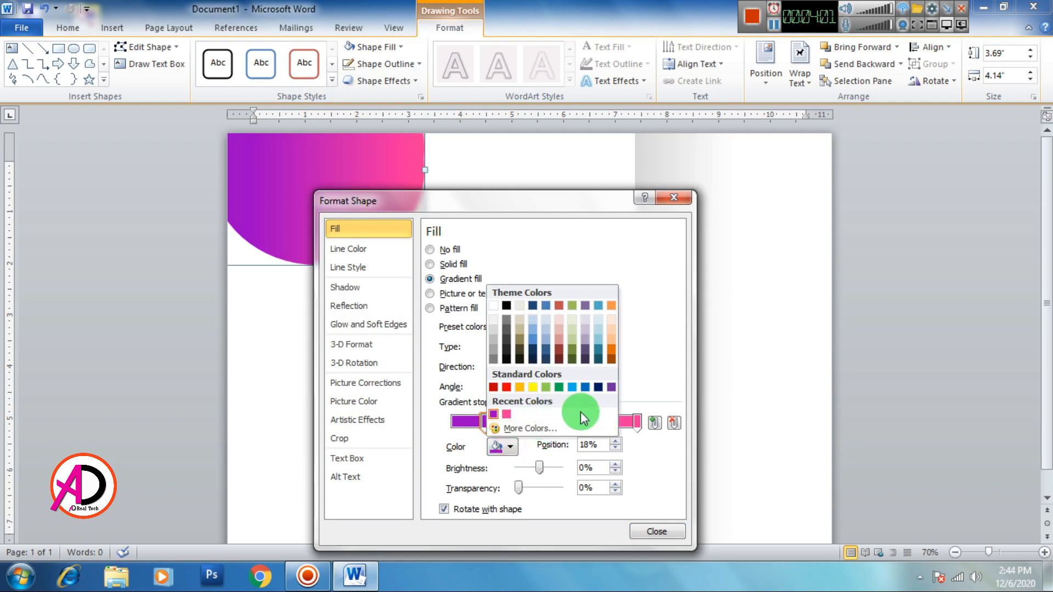
click(586, 387)
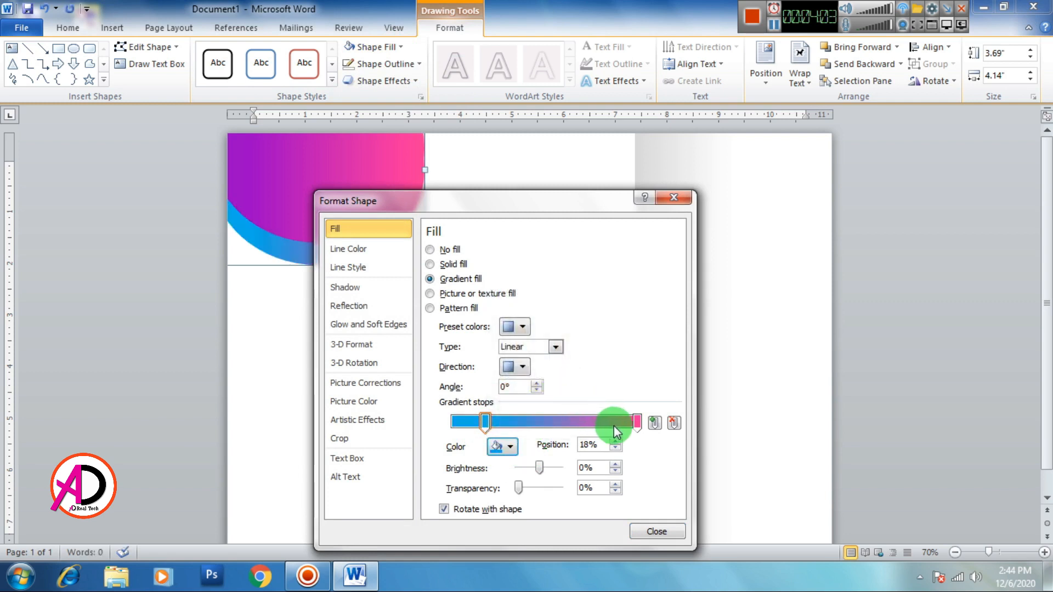
Step: Set the ellipse copy's pink gradient stop to the darker 25% olive green theme color
click(637, 421)
click(510, 447)
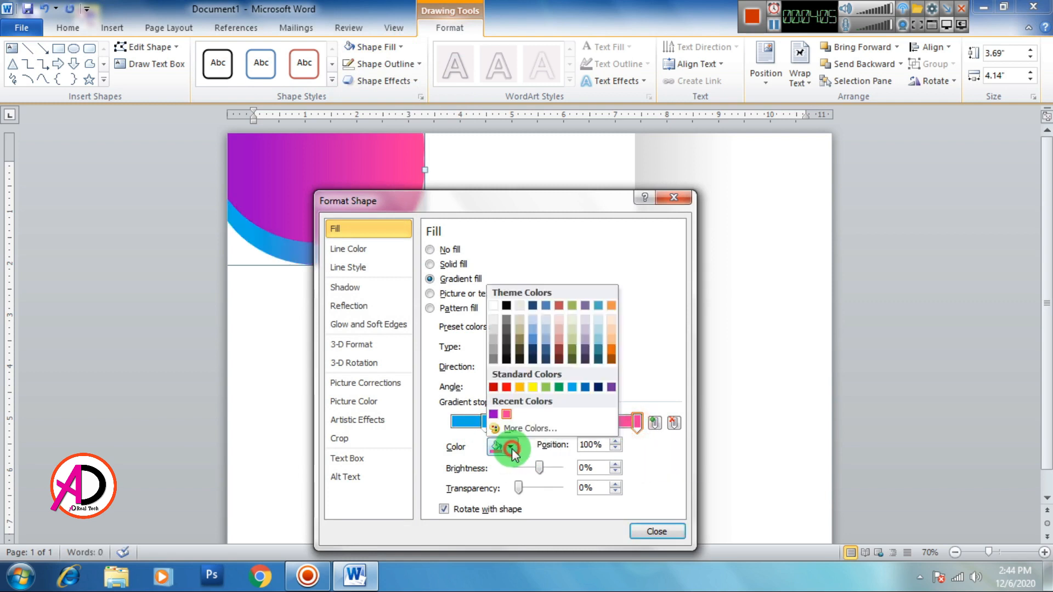
click(570, 348)
Step: Set the ellipse copy's last gradient stop to bright cyan from the standard color palette
drag(527, 205, 632, 184)
click(618, 428)
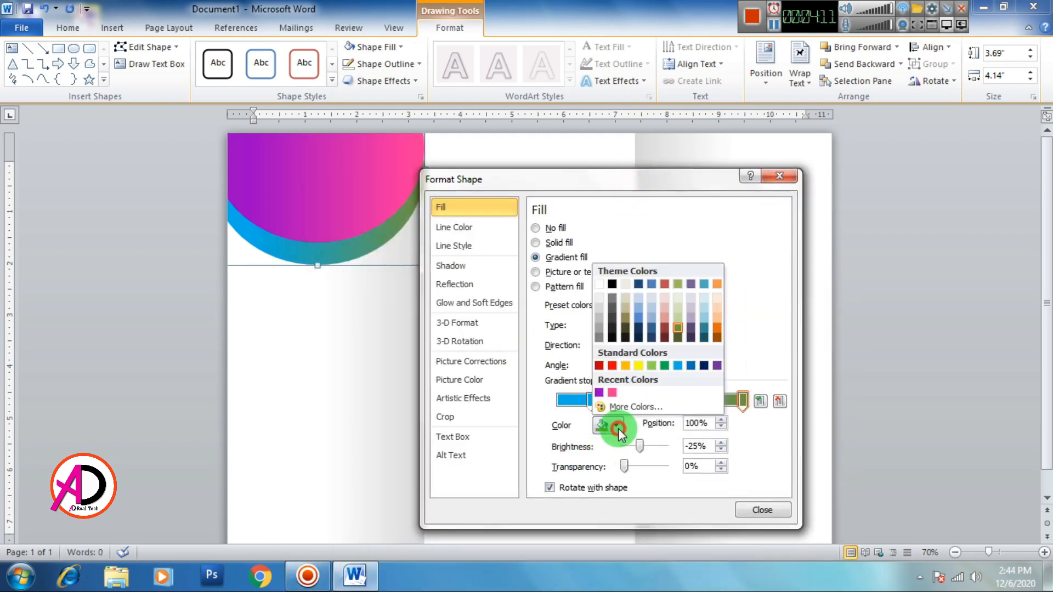
click(617, 426)
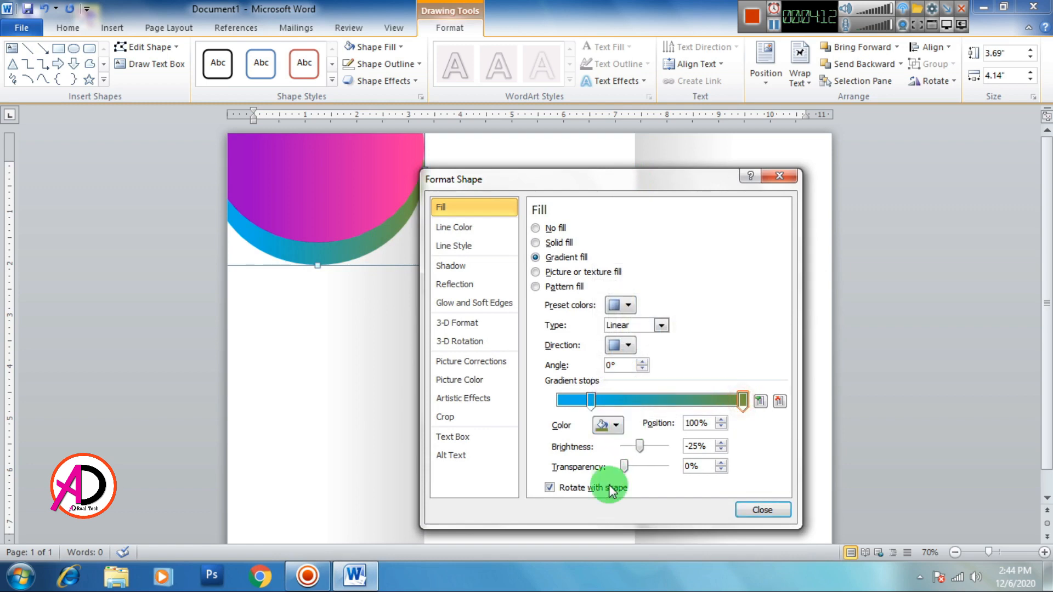
click(618, 425)
click(635, 410)
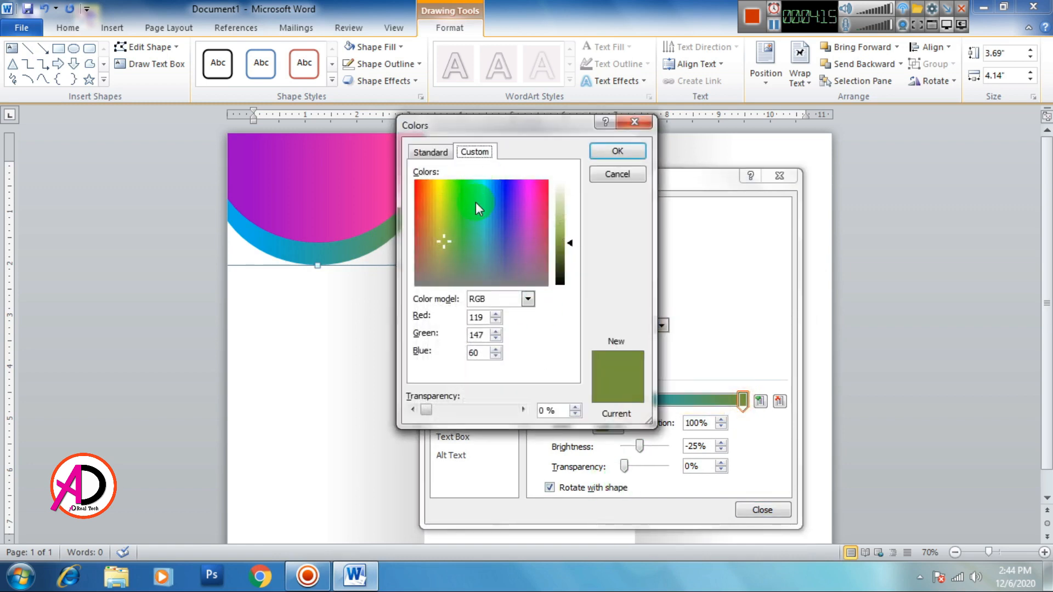
click(431, 152)
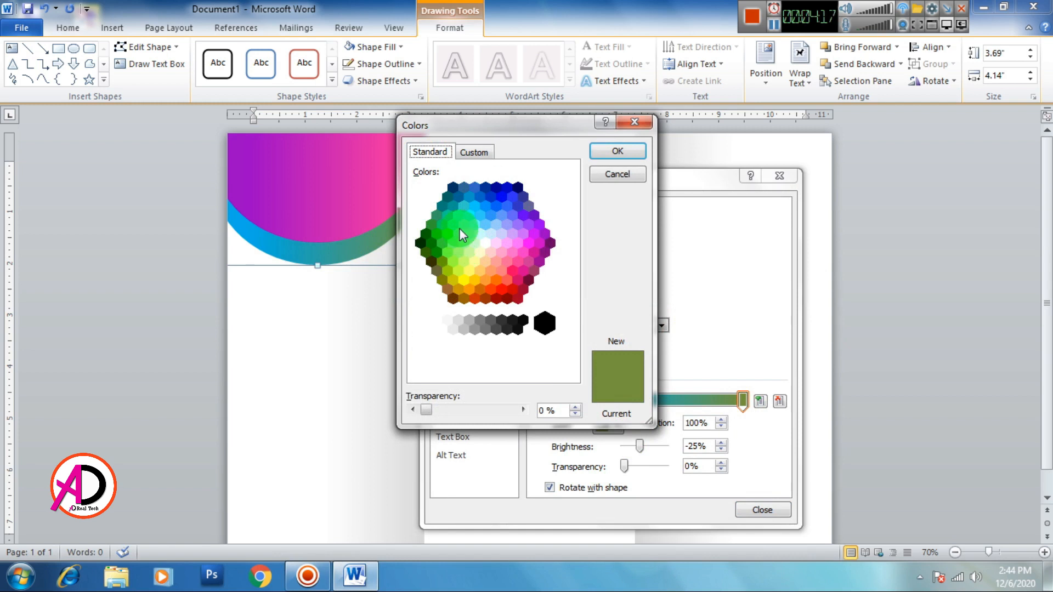
click(469, 216)
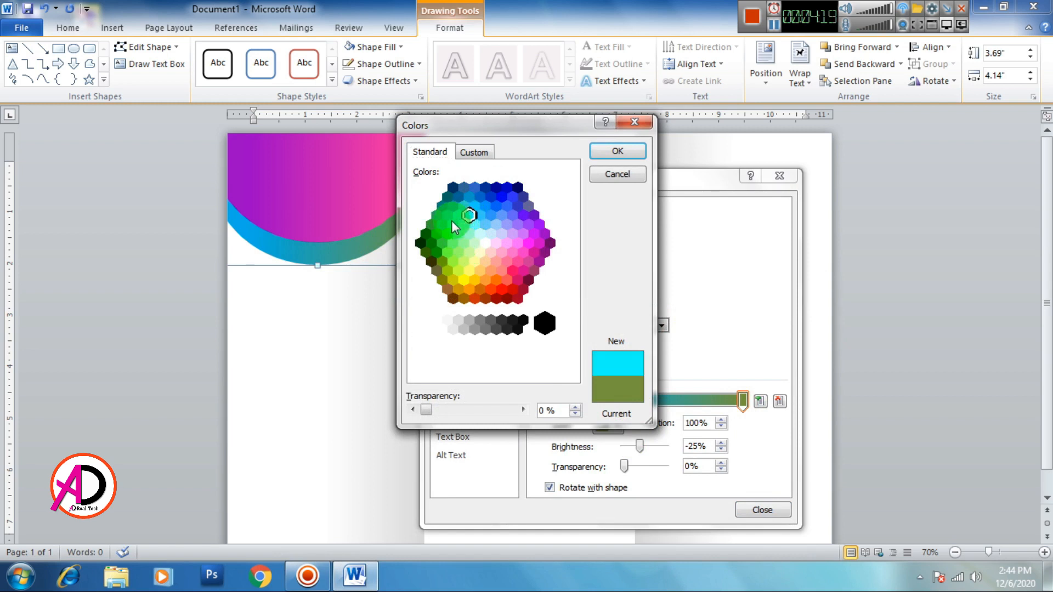
click(615, 150)
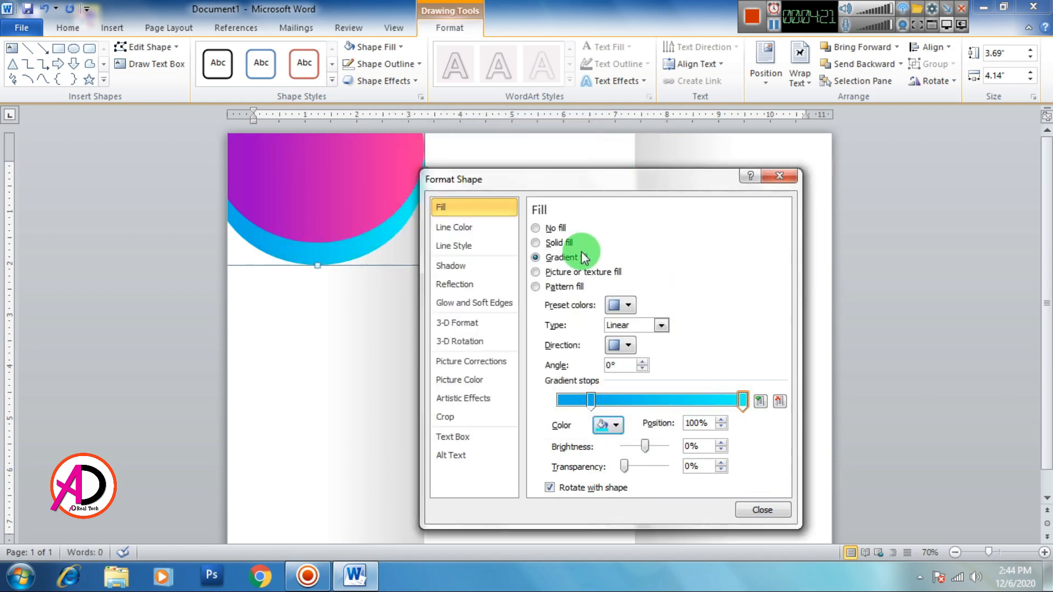
Step: Reverse the copy's gradient, placing the cyan stop about a third of the way along and the blue stop at 95%
drag(591, 400, 537, 406)
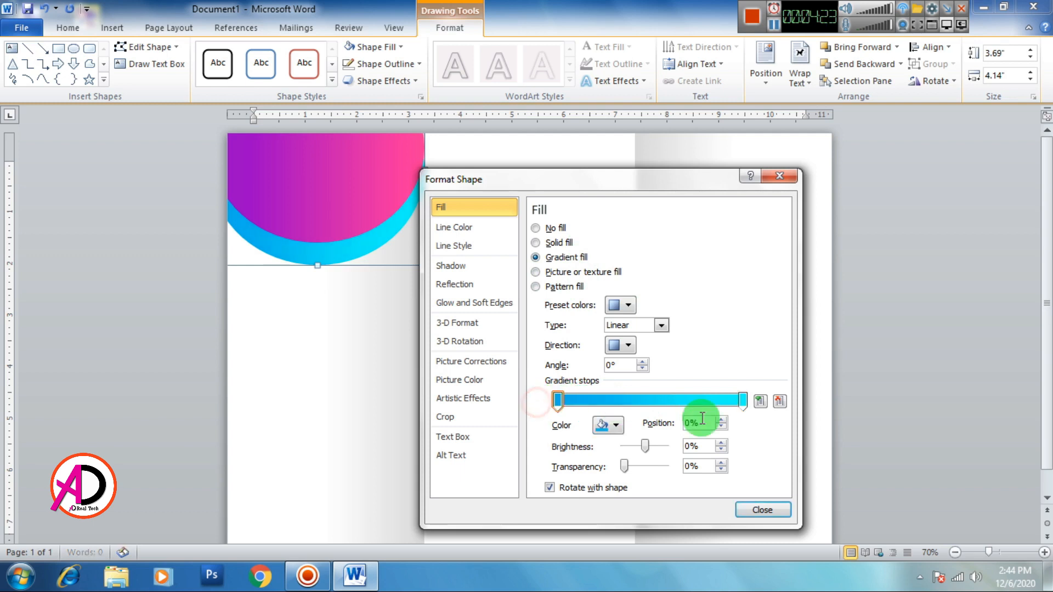
mouse_move(745, 403)
mouse_down()
mouse_move(614, 409)
mouse_move(736, 406)
mouse_up()
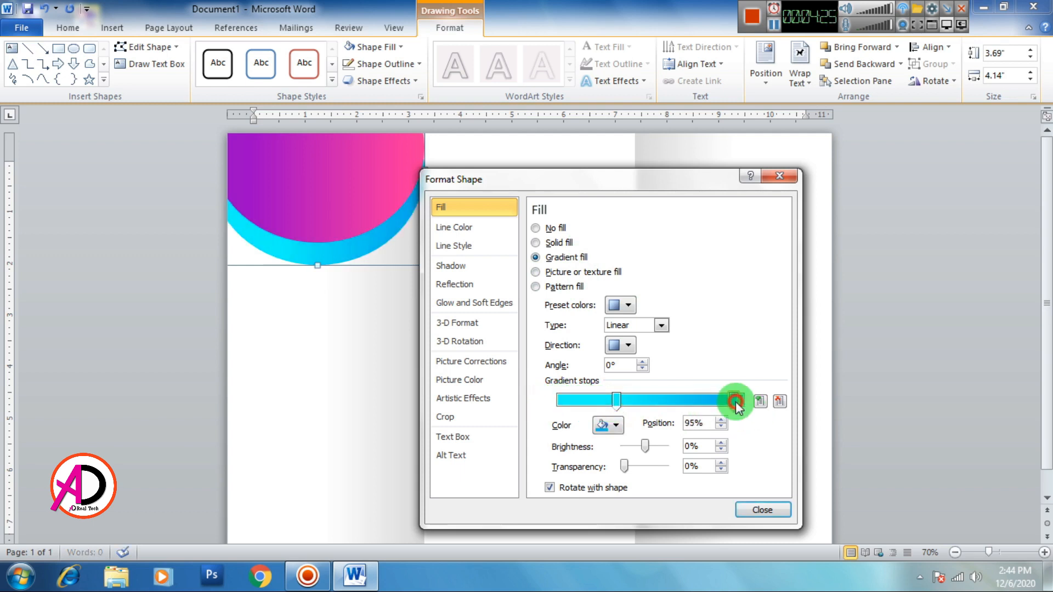
click(755, 510)
Step: Nudge the blue ellipse copy upward until only a thin rim shows below the purple-pink ellipse
key(Up)
key(Up)
key(Up)
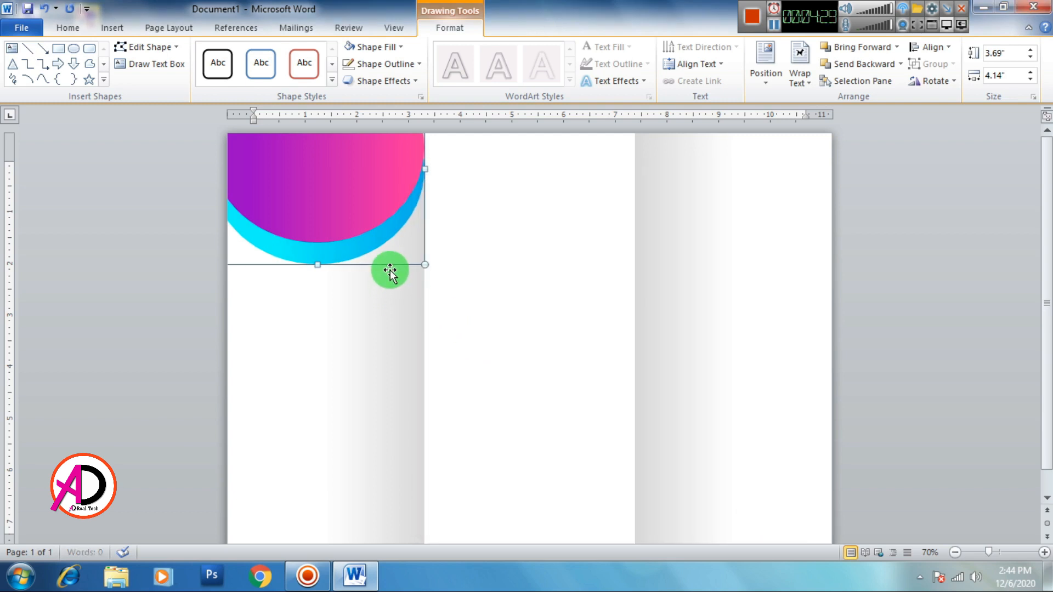
key(Up)
key(Up)
key(Up)
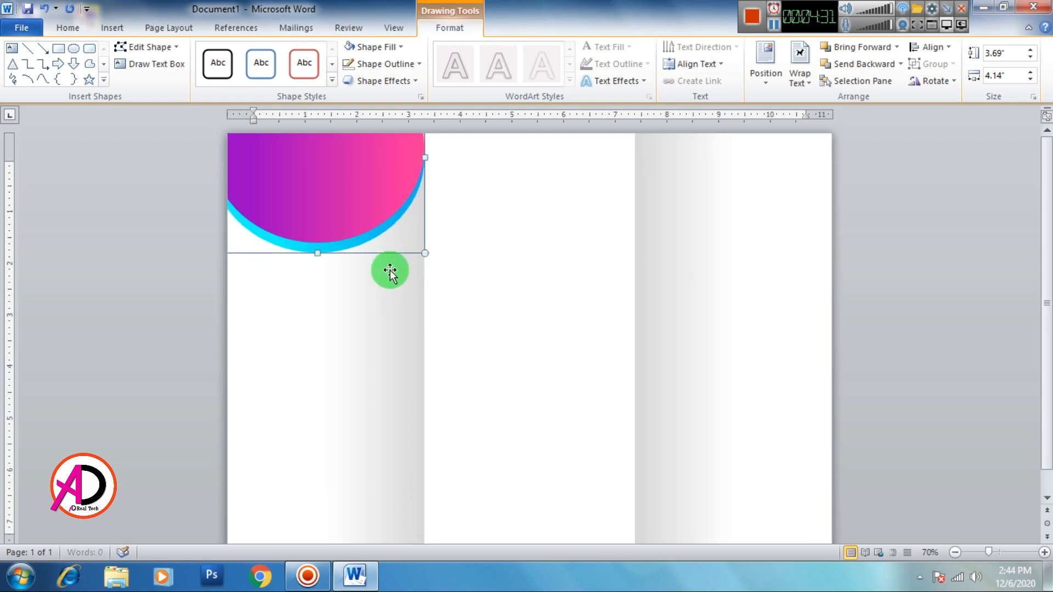
key(Up)
key(Up)
key(Up)
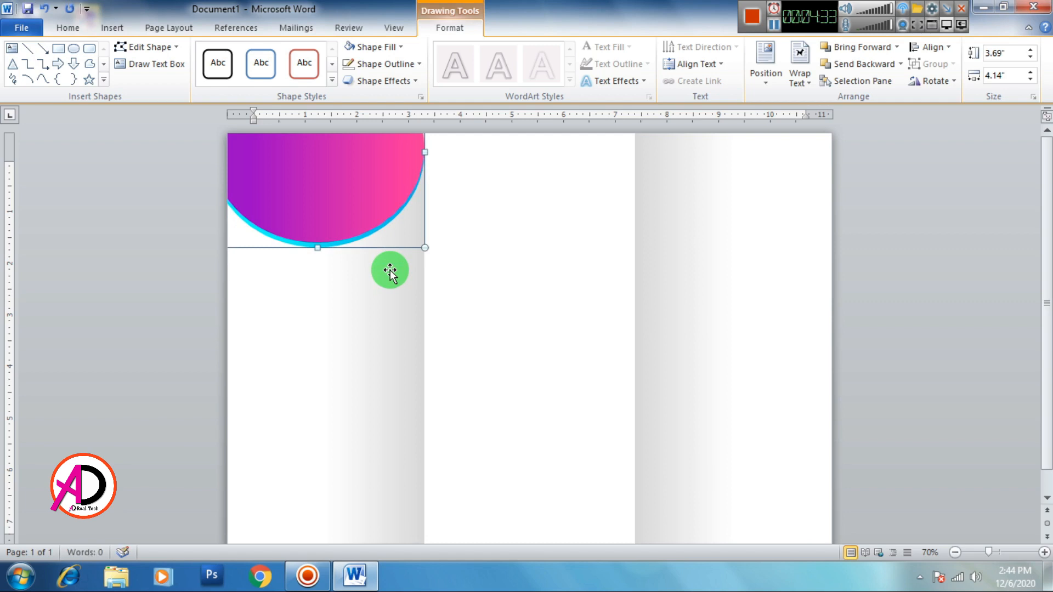
key(Up)
key(Up)
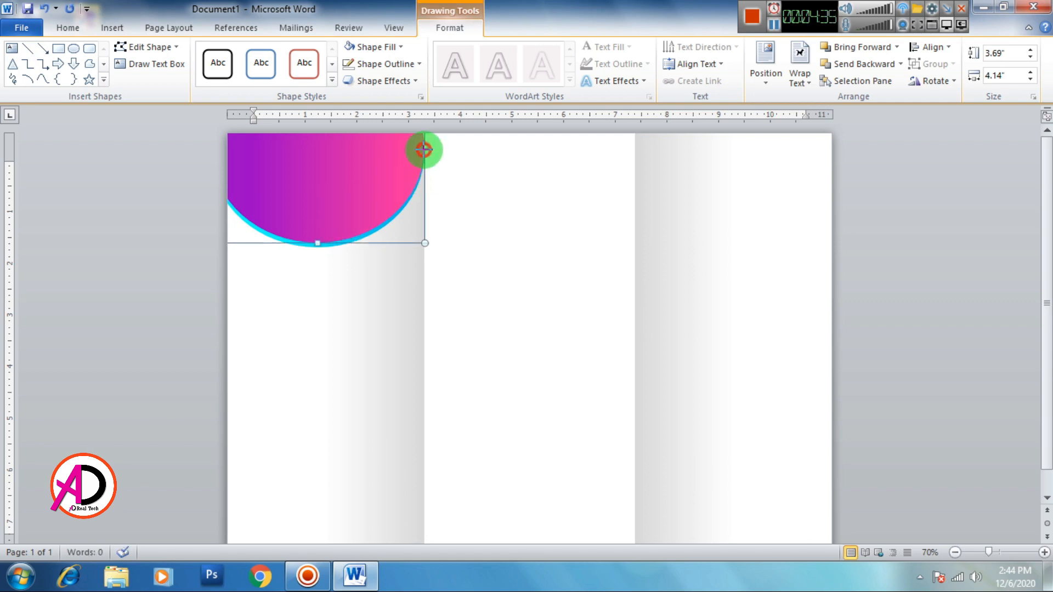
Step: Narrow the purple-pink ellipse to about 4.02" so the blue rim also shows along its right side
drag(423, 149, 433, 165)
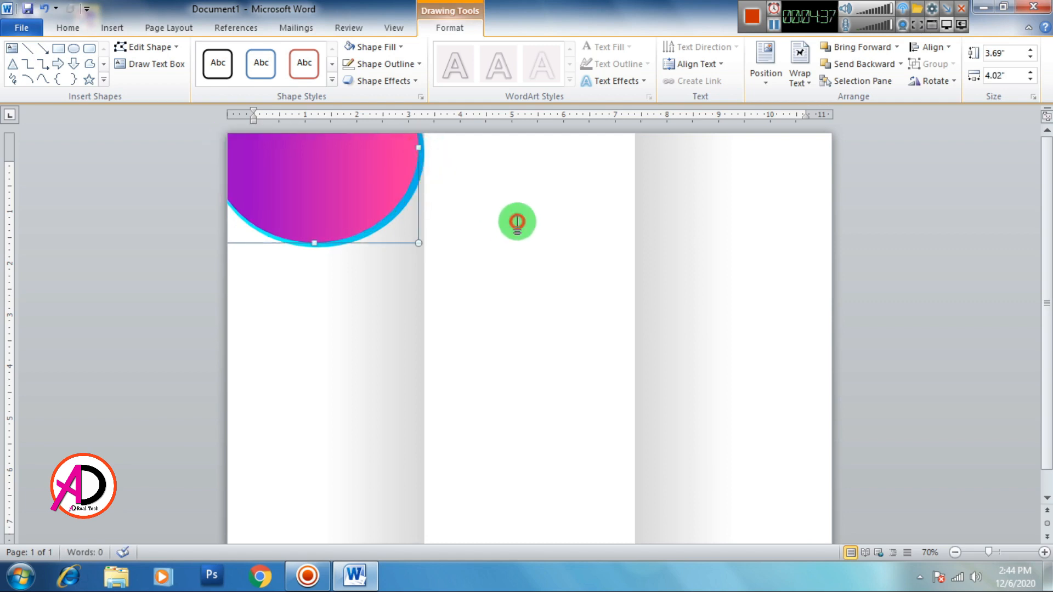
click(515, 221)
scroll(557, 350, down, 6)
scroll(473, 380, up, 6)
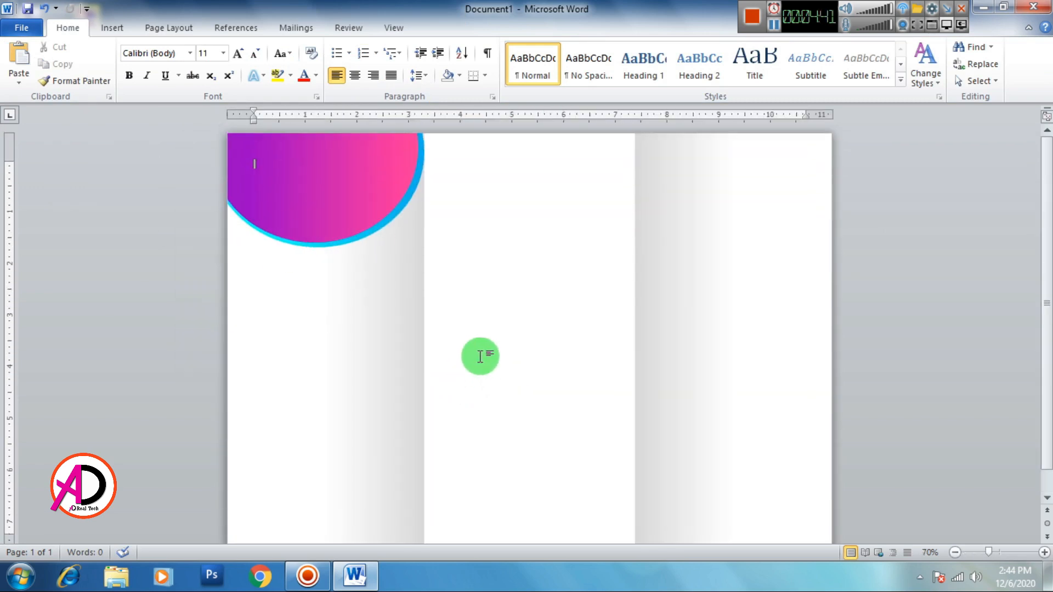
scroll(426, 327, down, 1)
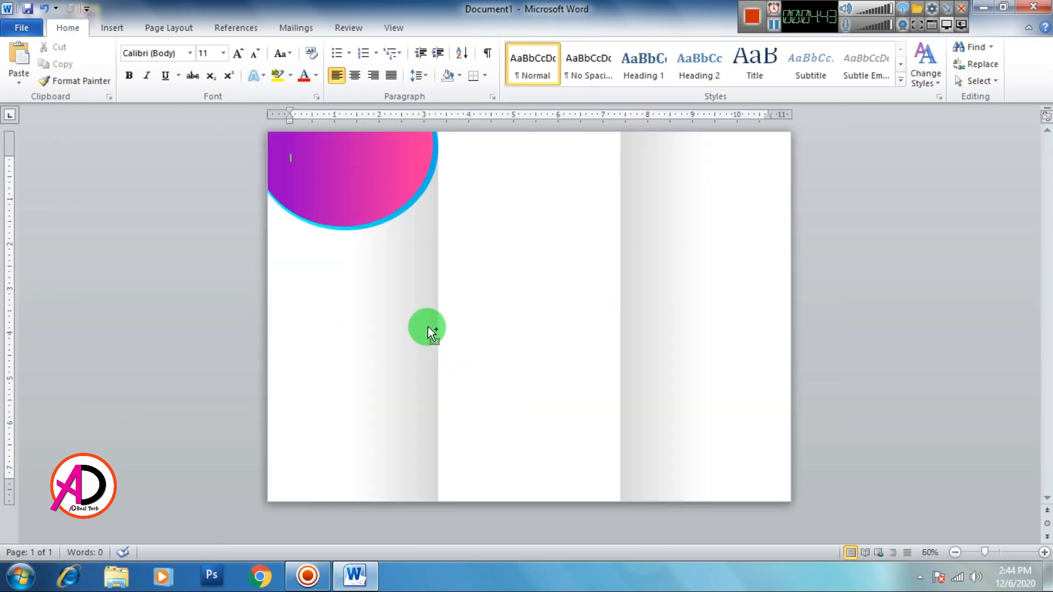
Step: Draw a rectangle about 3.79" high and 5.83" wide in the page's upper-right corner and remove its outline
click(112, 27)
click(227, 61)
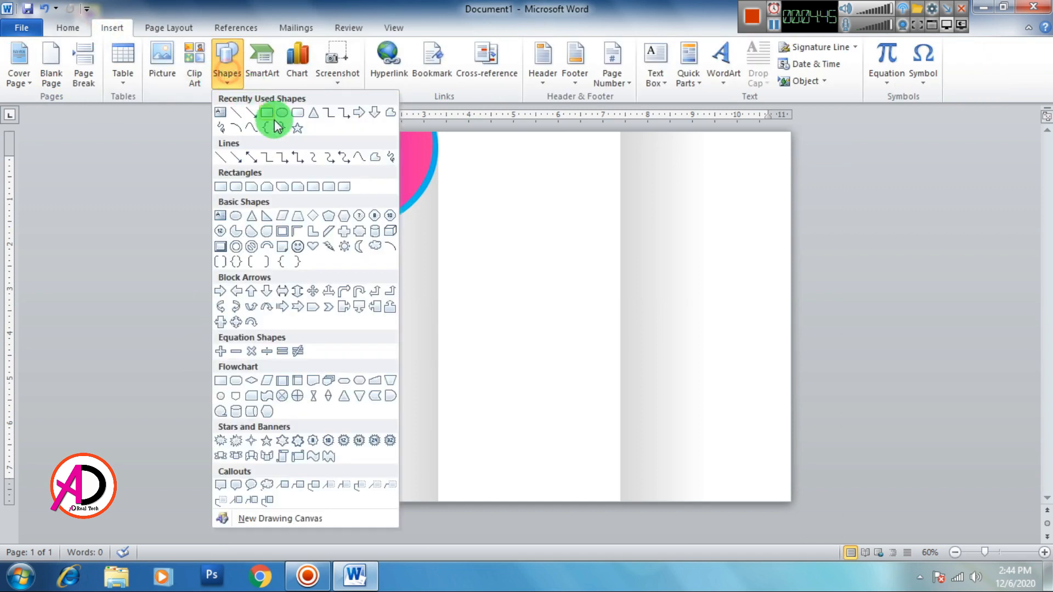
click(275, 114)
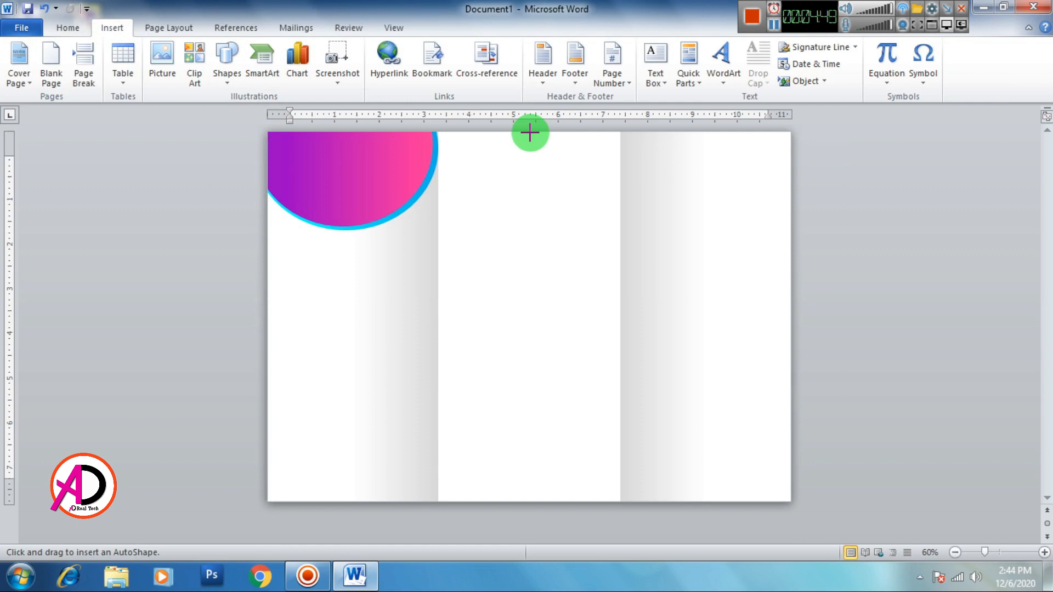
drag(530, 133, 790, 300)
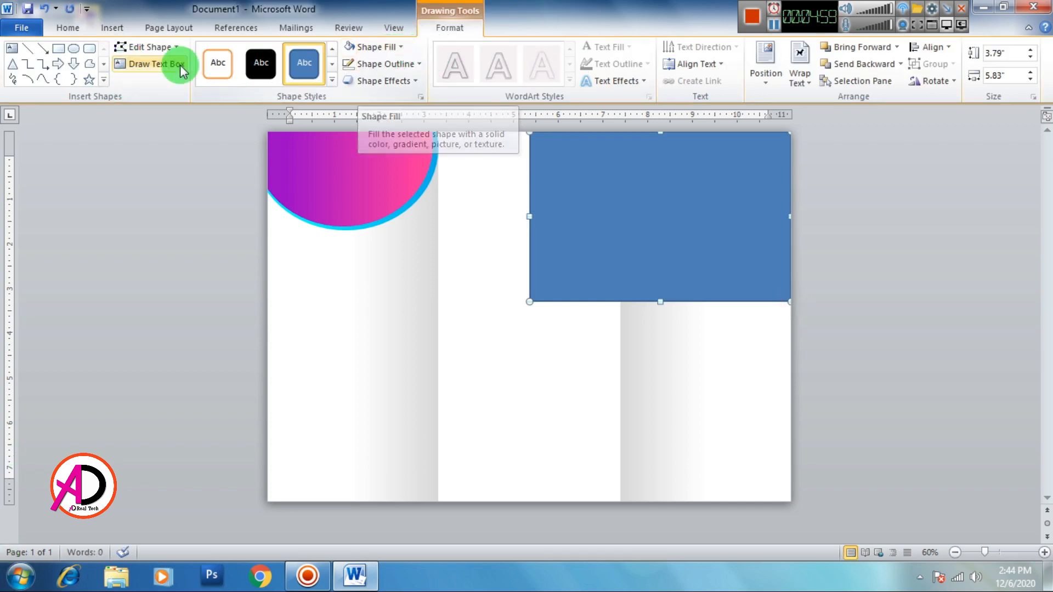
click(384, 64)
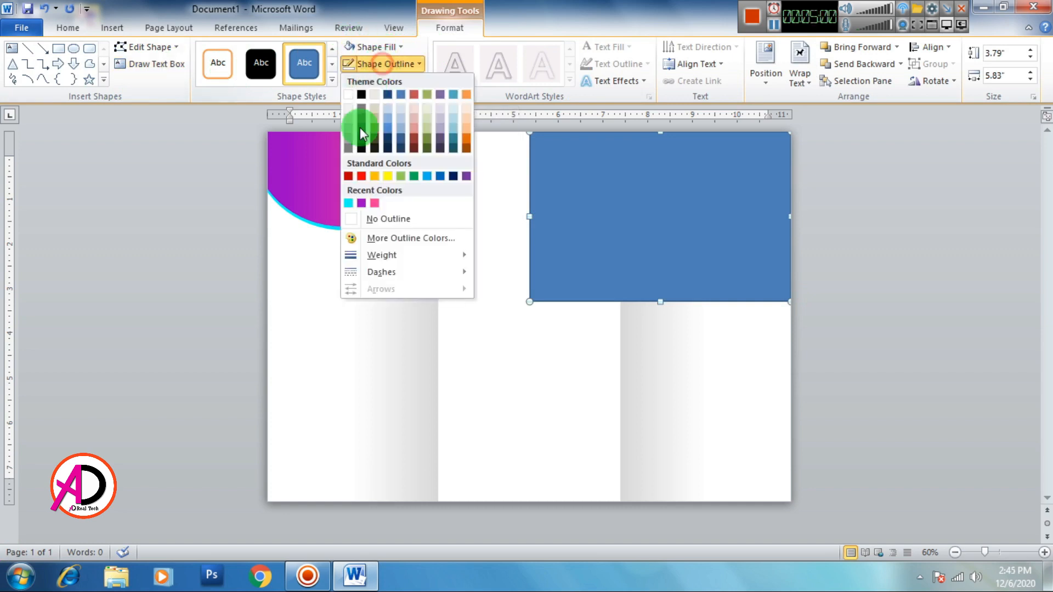
click(391, 220)
Step: Delete the rectangle's lower-left corner point to turn it into a triangle with a diagonal edge
click(149, 46)
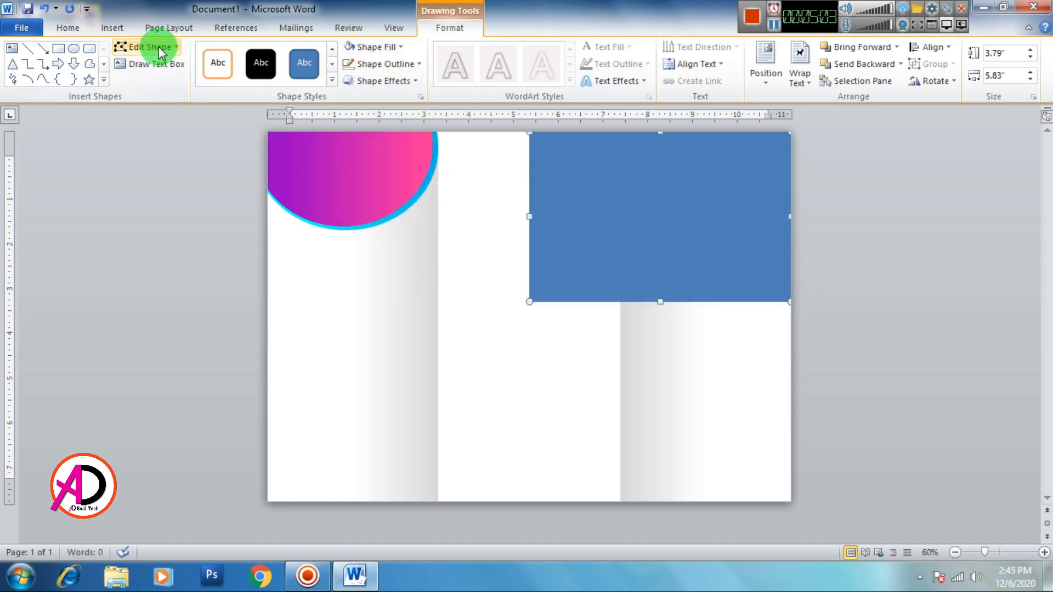
click(151, 85)
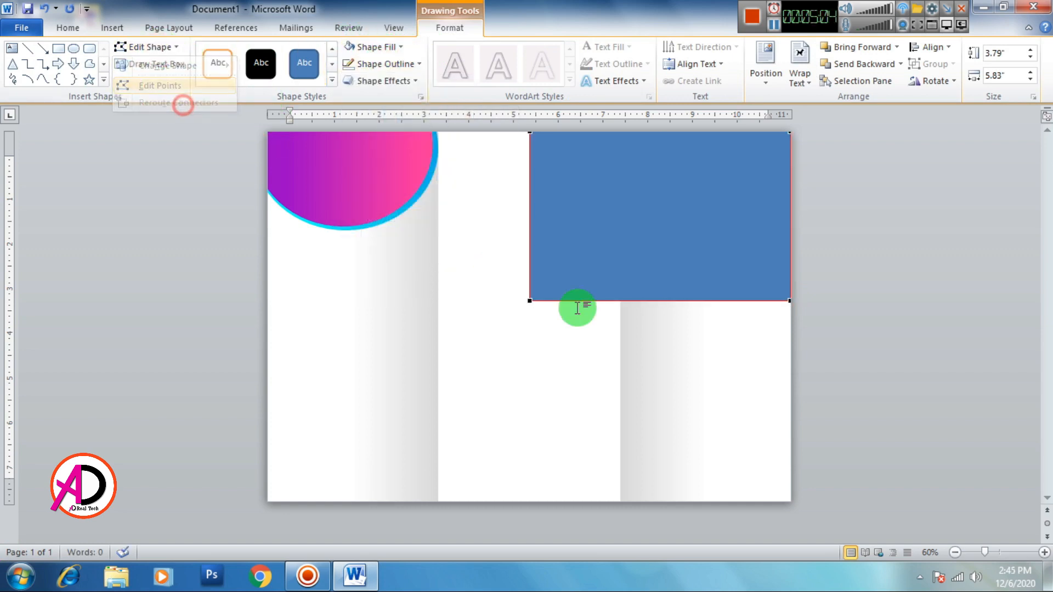
right_click(528, 302)
click(583, 329)
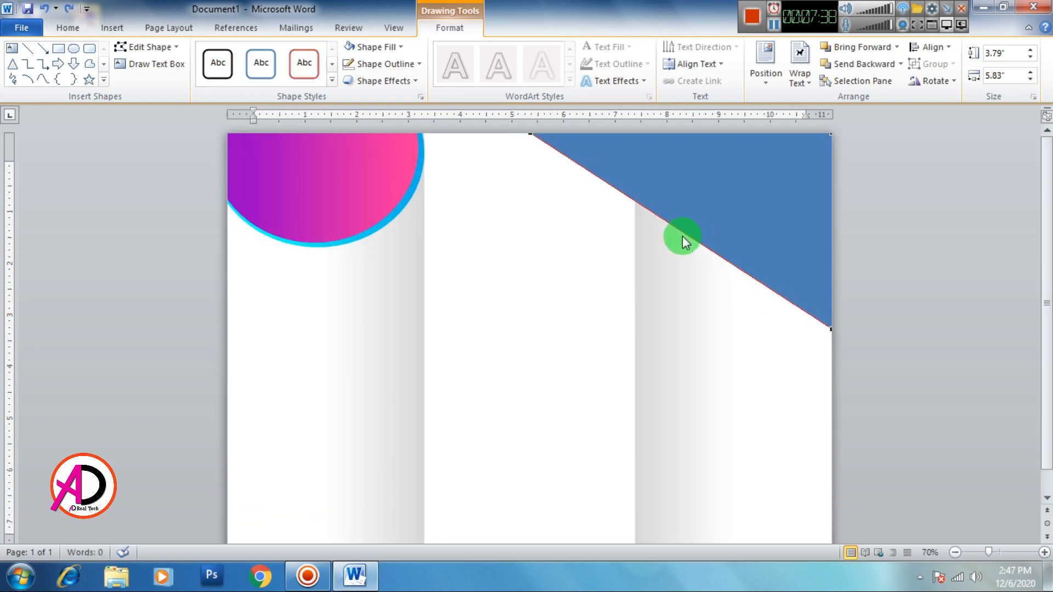
Step: Add a point midway along the triangle's diagonal edge and bend both segments beside it into a double wave
right_click(675, 226)
click(715, 236)
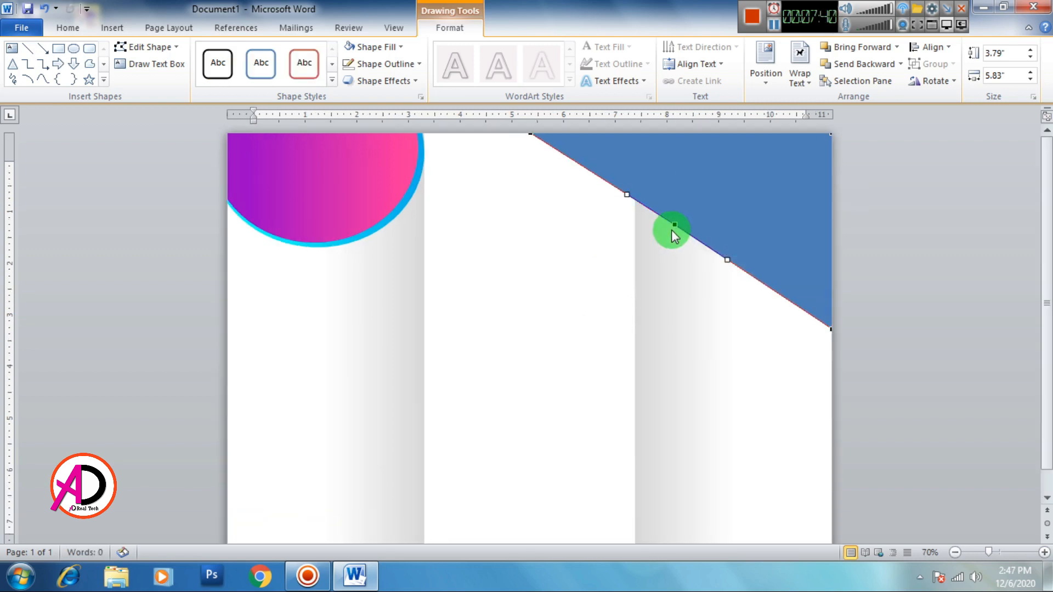
drag(675, 225, 565, 234)
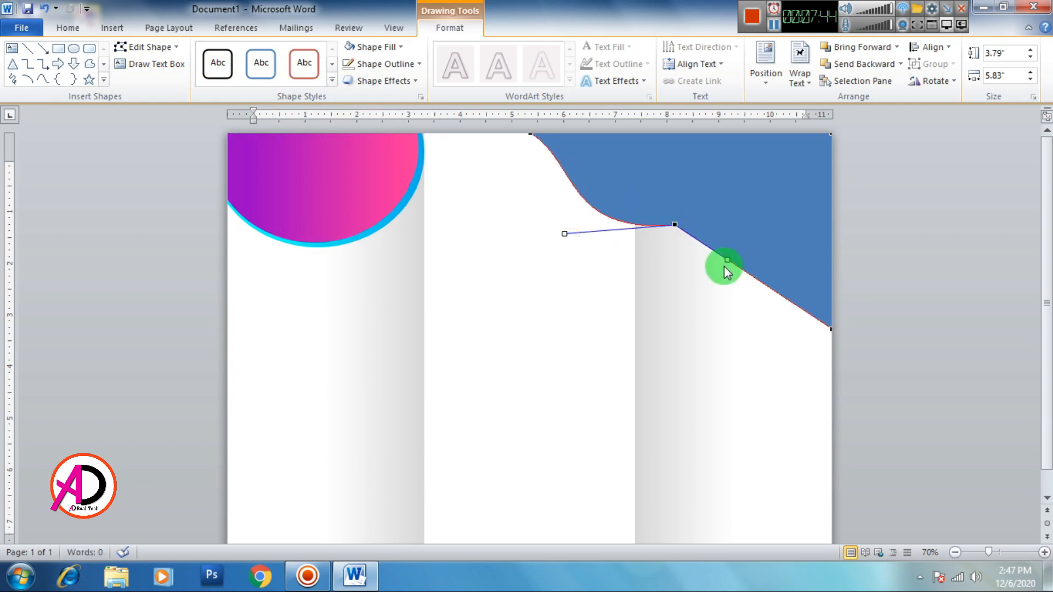
click(728, 261)
drag(730, 262, 679, 311)
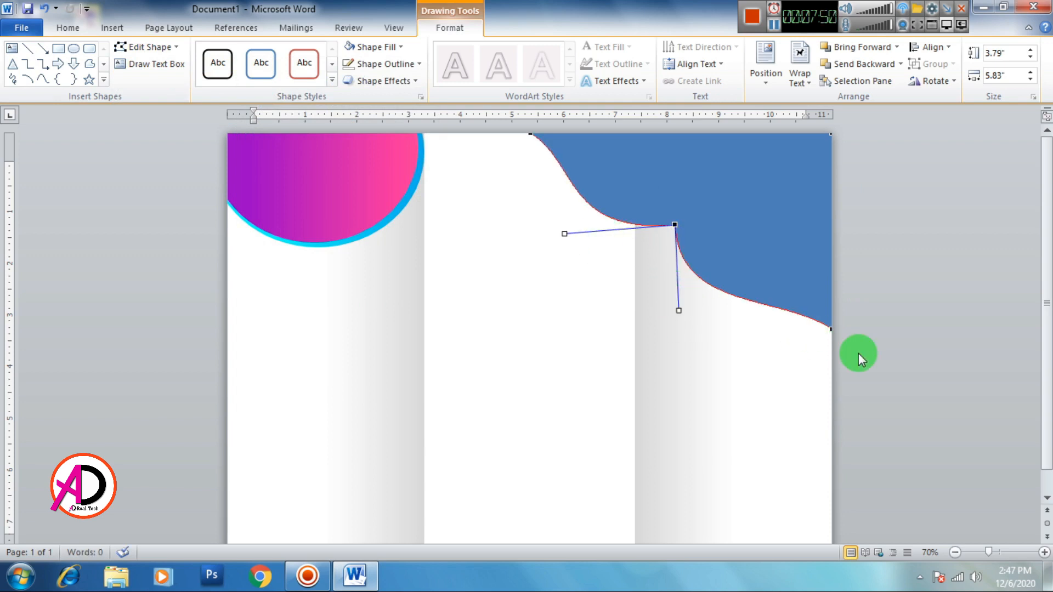
click(942, 358)
Step: Examine the wavy blue shape and the overall page layout at several zoom levels
scroll(791, 346, down, 5)
scroll(789, 349, up, 5)
scroll(811, 362, down, 2)
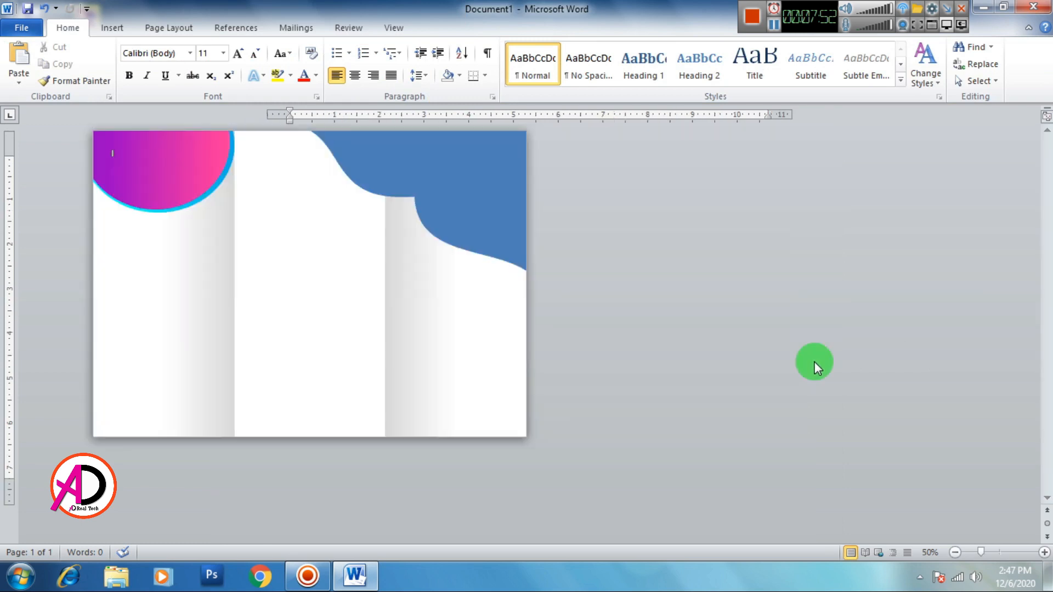
scroll(811, 360, up, 2)
scroll(799, 332, down, 3)
scroll(719, 348, up, 4)
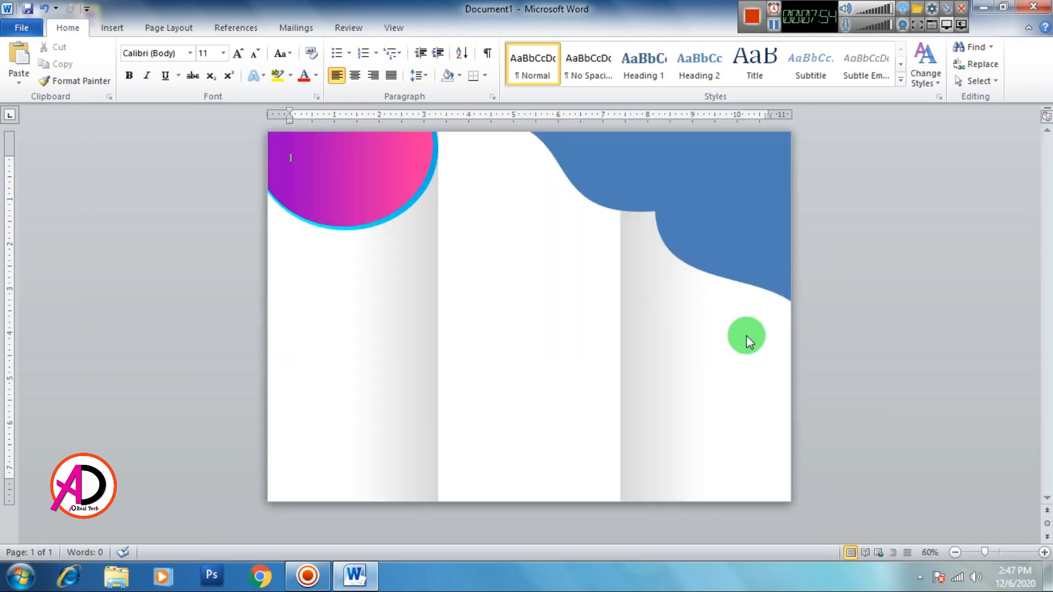
scroll(744, 335, down, 3)
scroll(743, 334, up, 2)
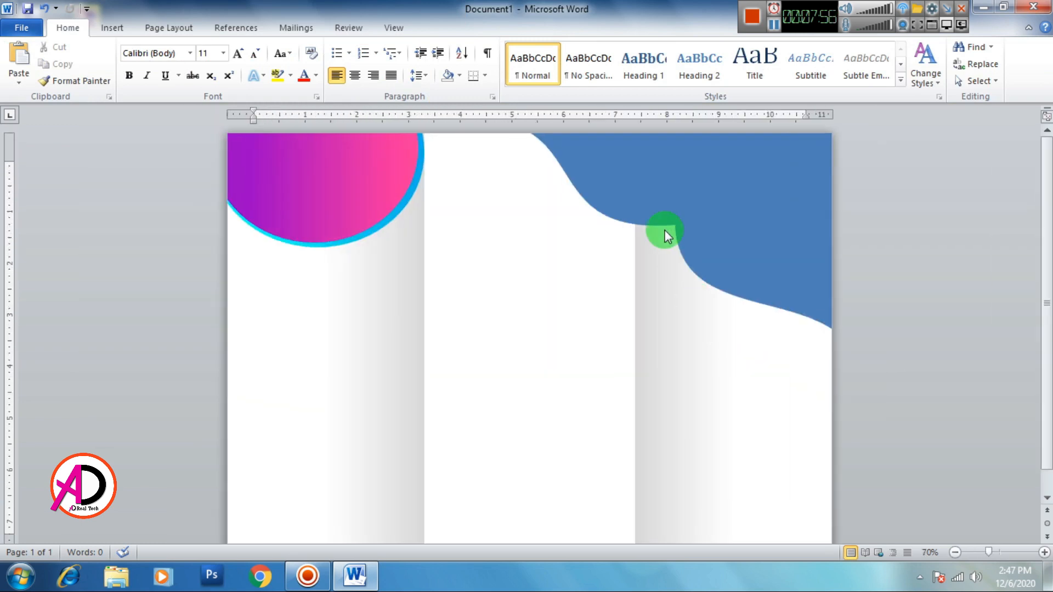
Step: Fill the wavy shape with the picture business-3605367_1920-1200x741 from the Desktop
click(751, 238)
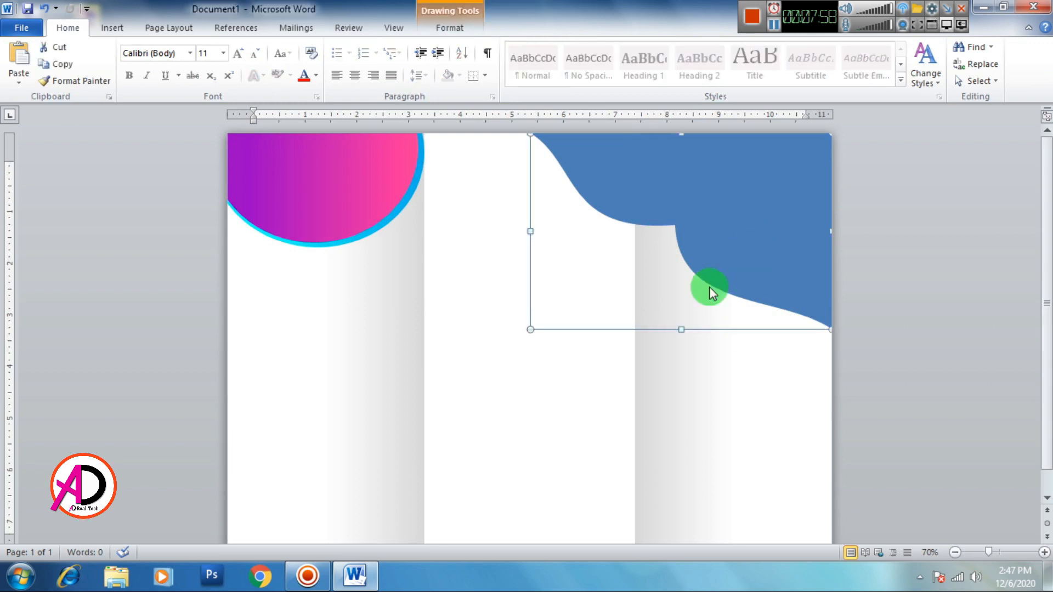
click(446, 28)
click(374, 47)
click(387, 238)
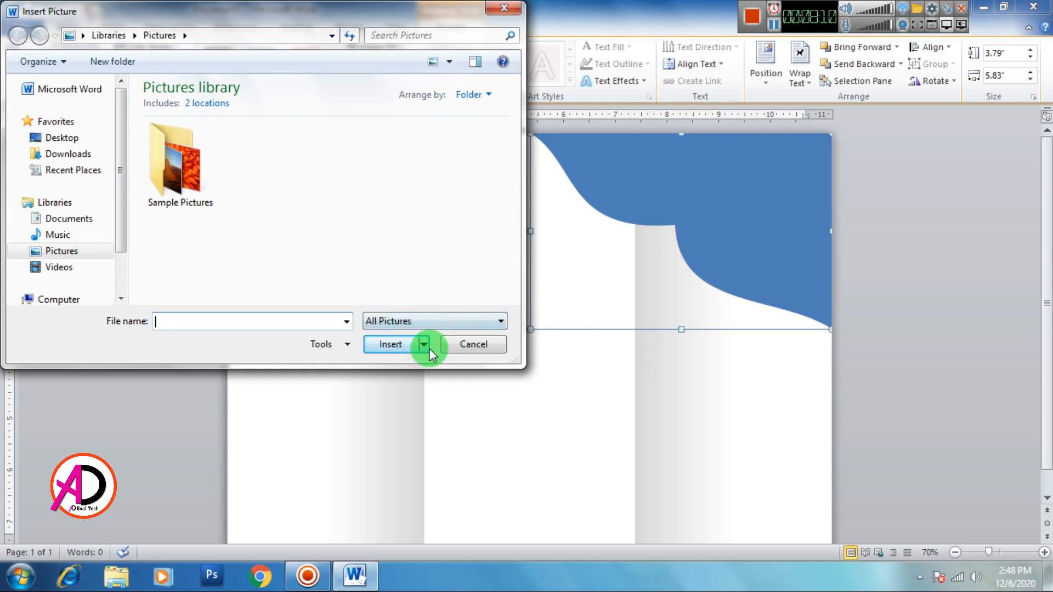
click(76, 137)
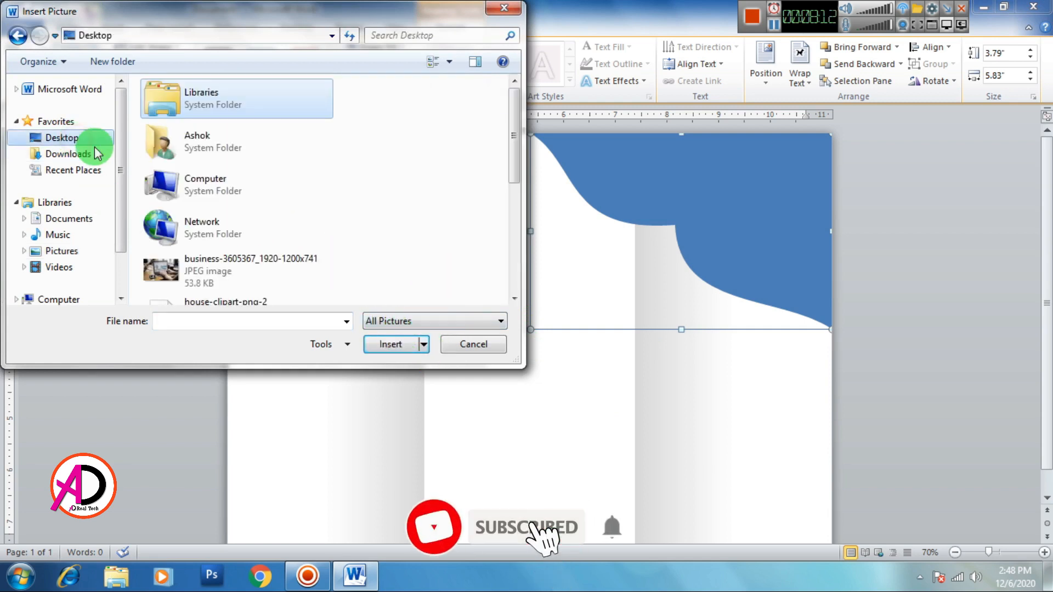
scroll(507, 216, down, 1)
scroll(504, 236, down, 5)
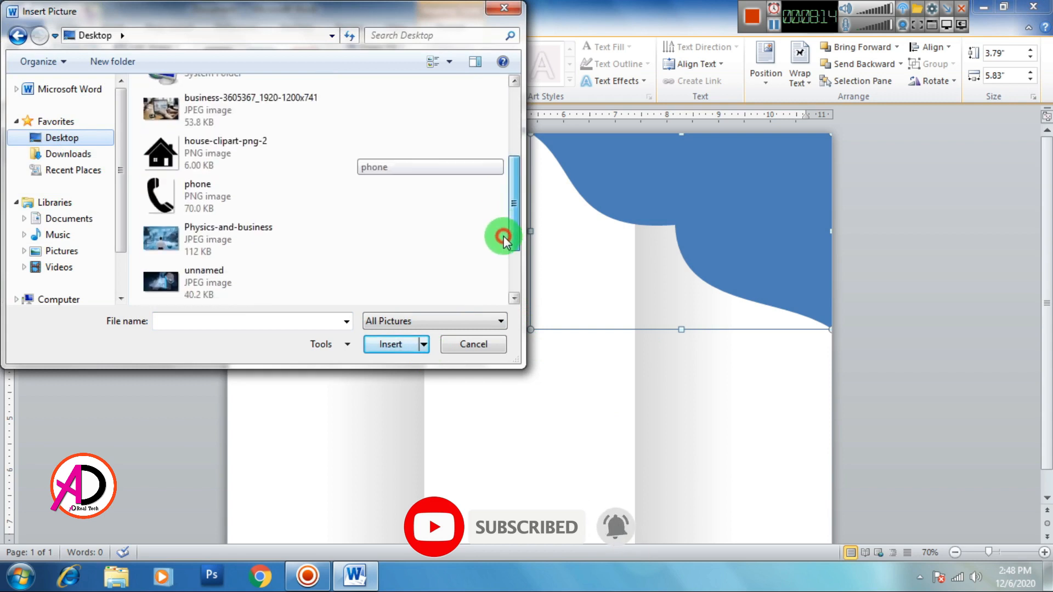
scroll(503, 283, up, 2)
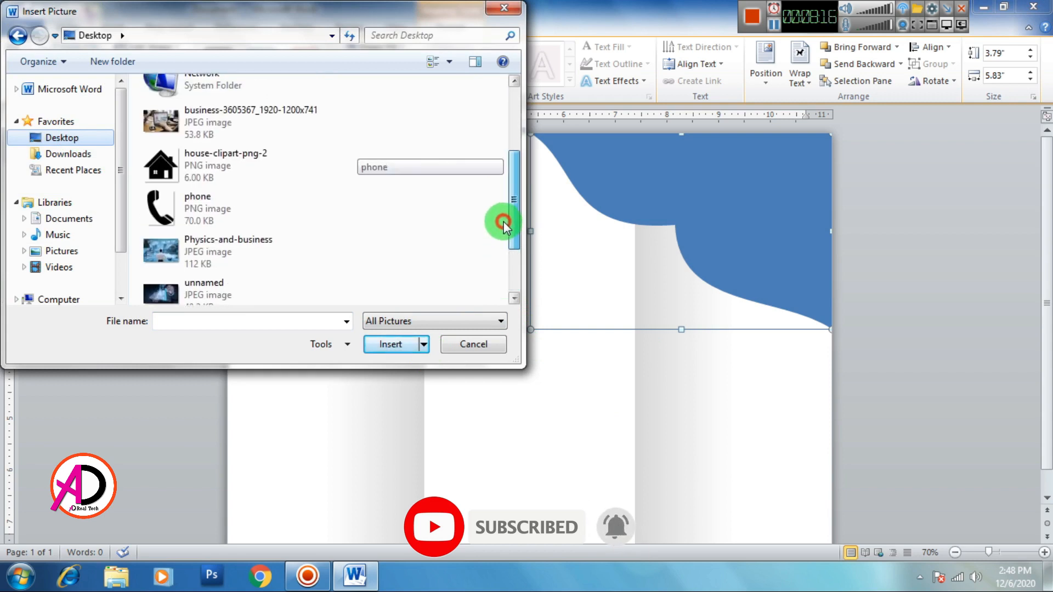
scroll(504, 225, up, 1)
click(259, 146)
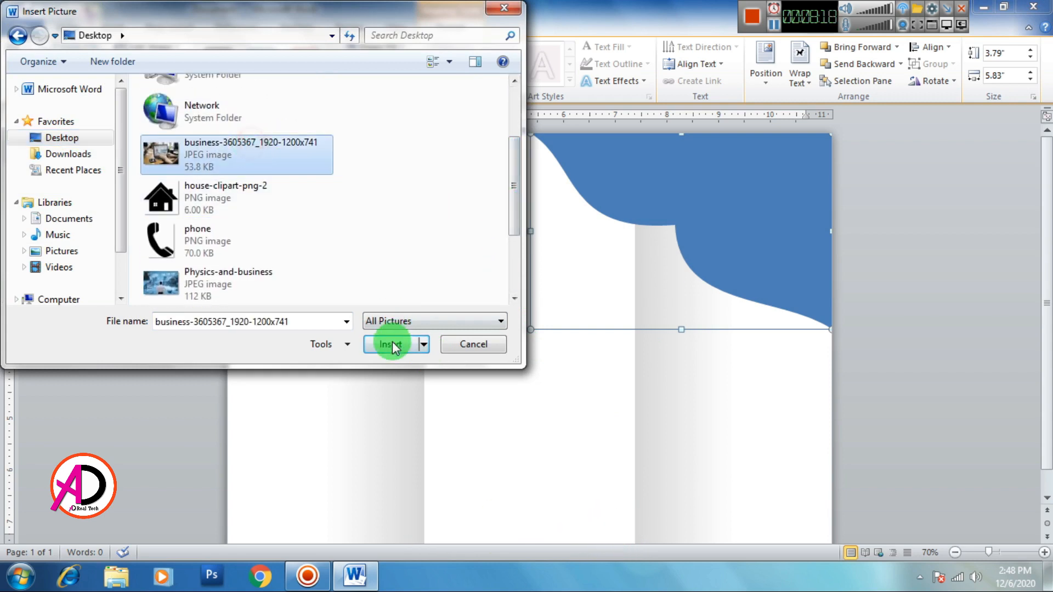
click(391, 345)
click(941, 372)
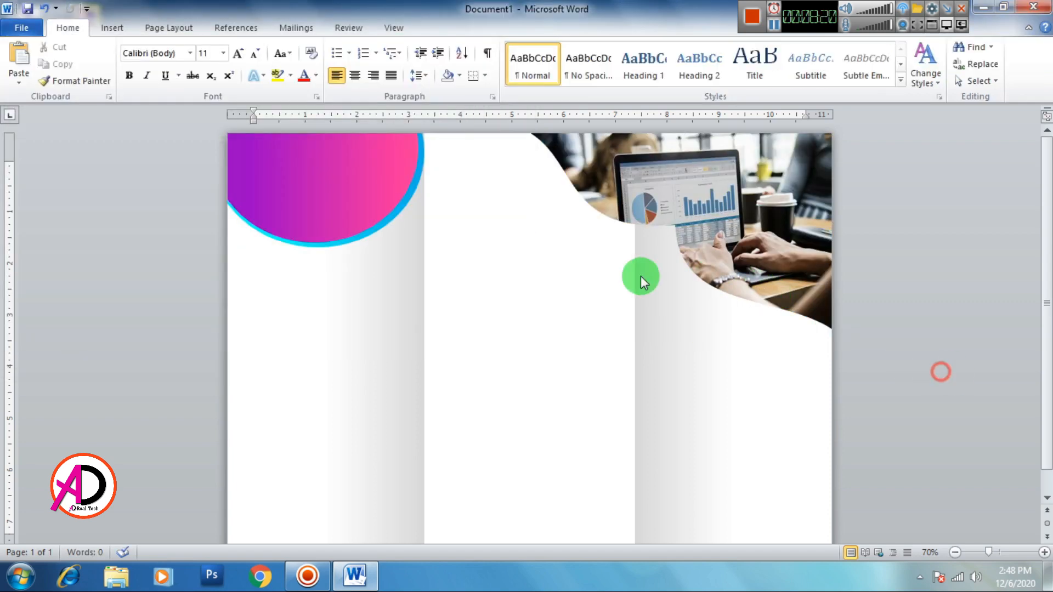
Step: Duplicate the picture-filled shape, offset the copy down and to the left, and fill it with the recent pink
click(767, 278)
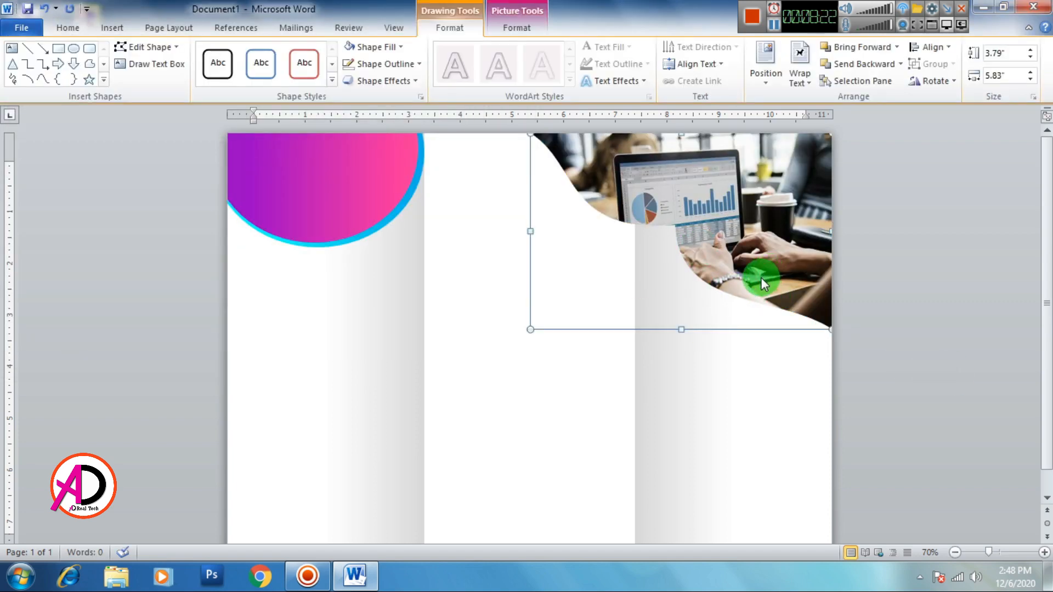
key(ctrl+s)
key(Escape)
key(ctrl+d)
drag(774, 256, 699, 315)
click(393, 50)
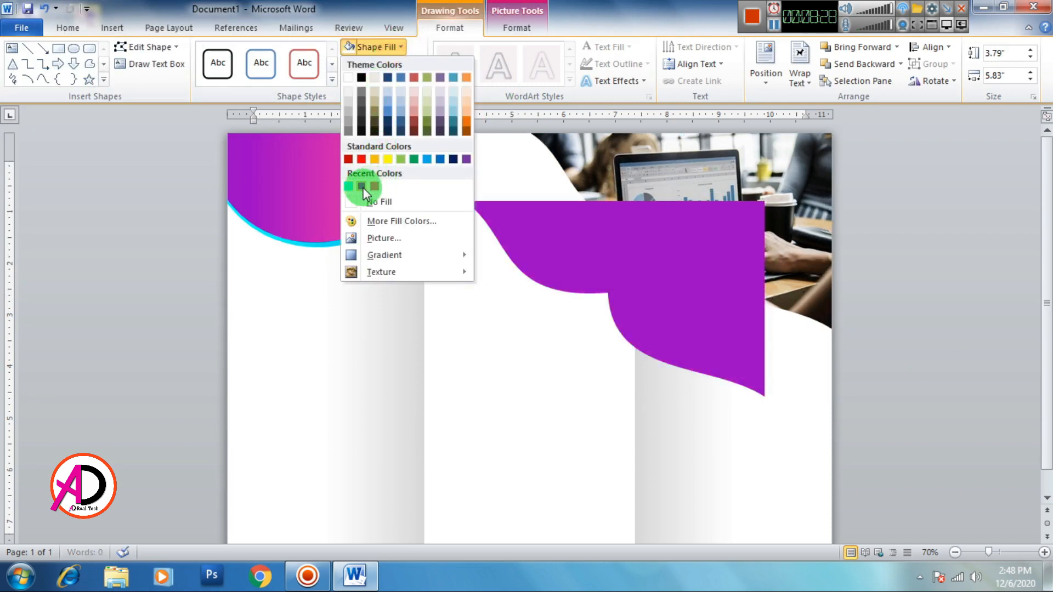
click(373, 187)
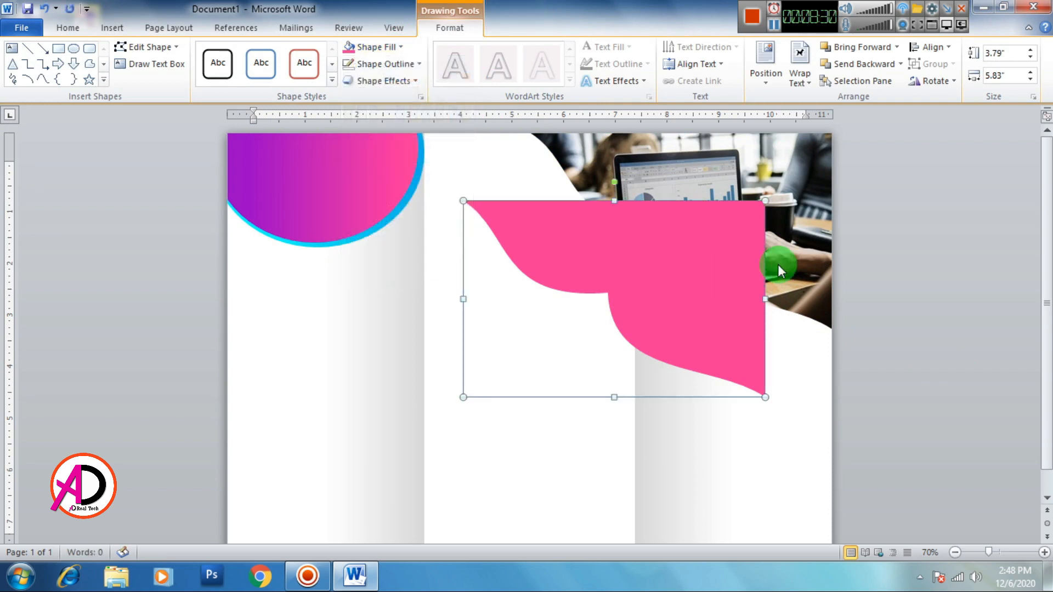
Step: Place the pink copy behind the photo, slightly to its left, and adjust its lower-right point so the band tapers behind the photo's edge
click(870, 64)
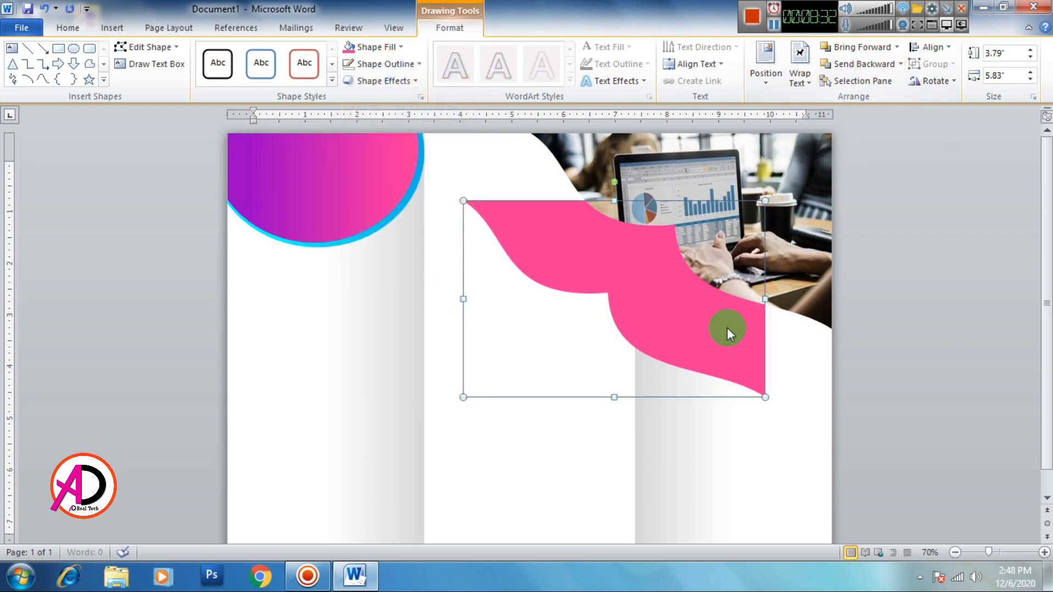
drag(726, 329, 775, 261)
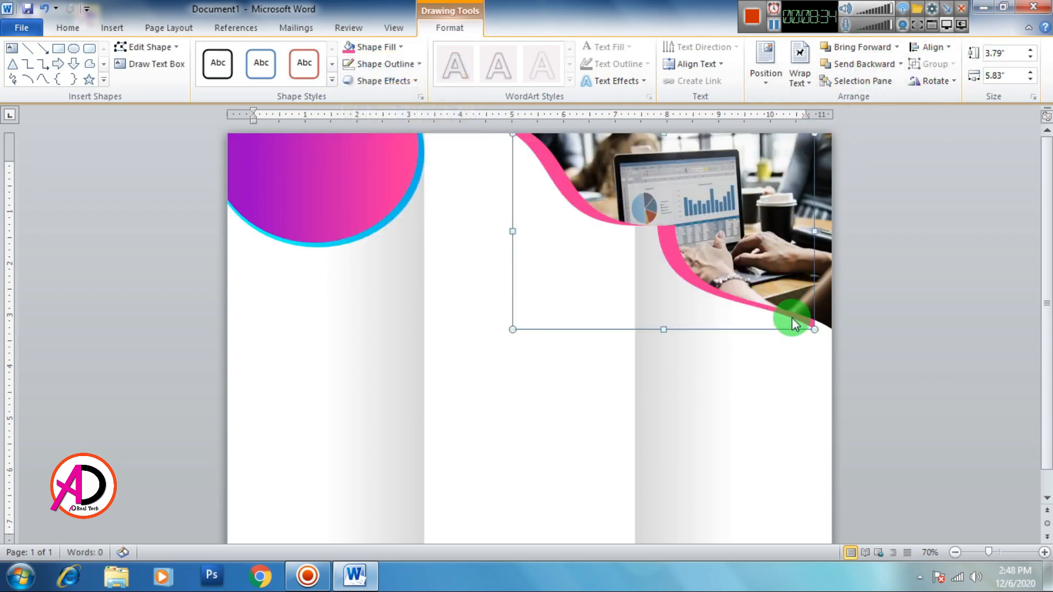
click(150, 47)
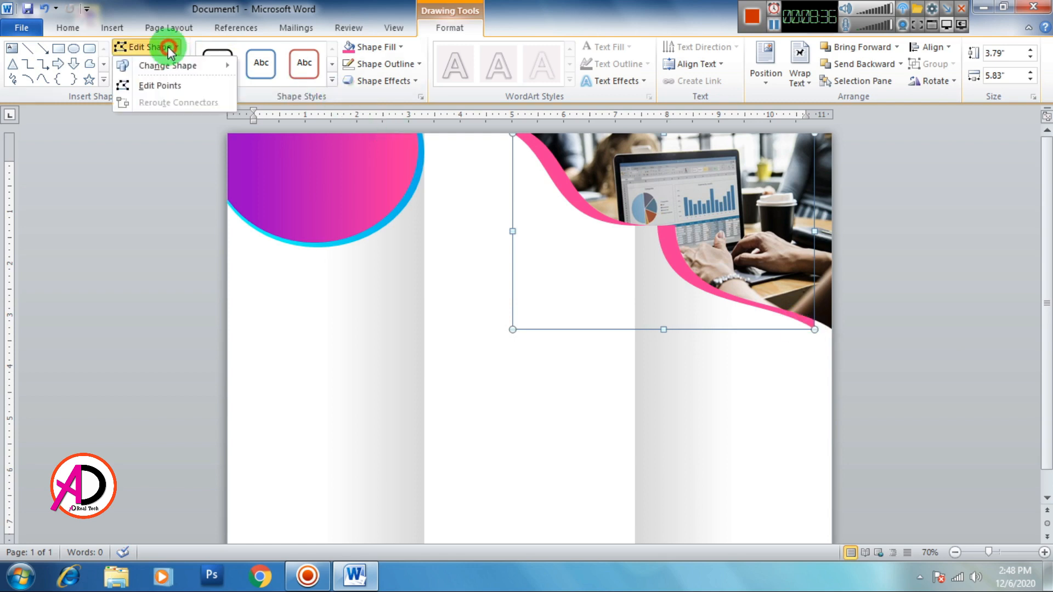
click(153, 85)
drag(814, 329, 766, 294)
click(940, 369)
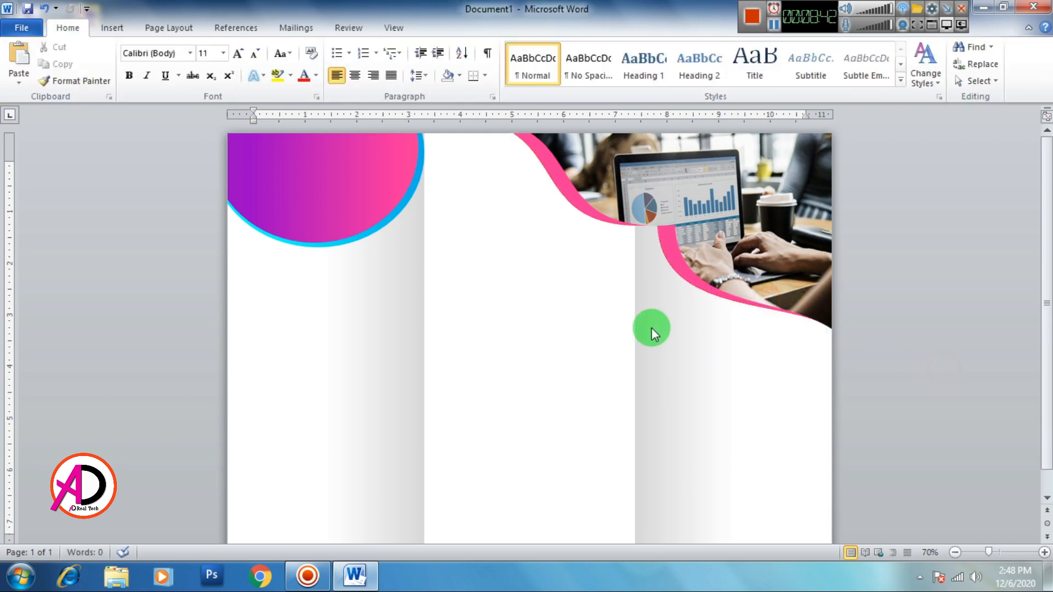
Step: Duplicate the pink wavy shape and fill the copy with the recent bright cyan
click(675, 280)
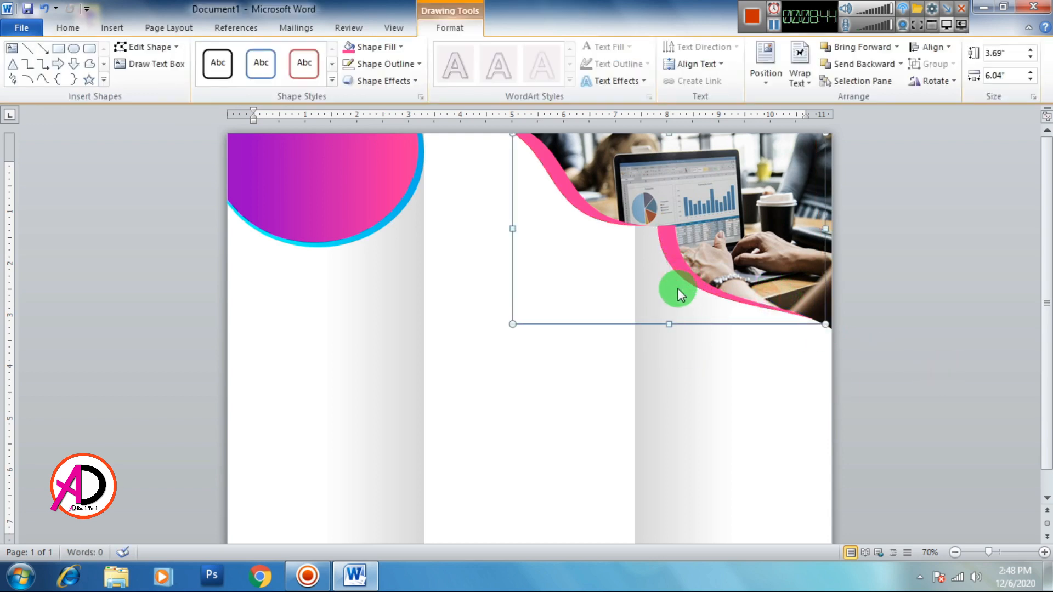
click(384, 47)
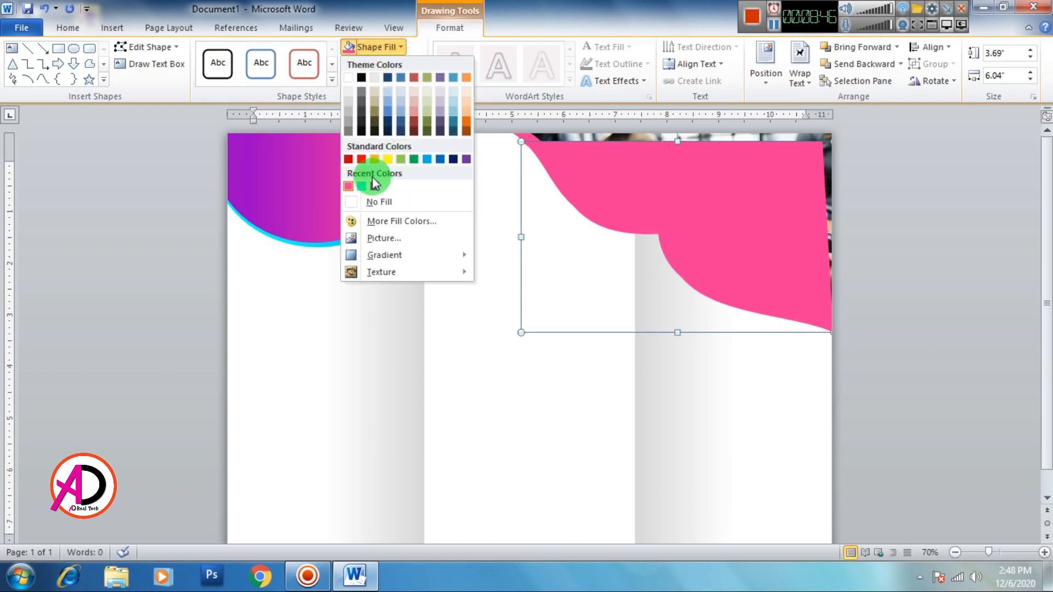
click(361, 186)
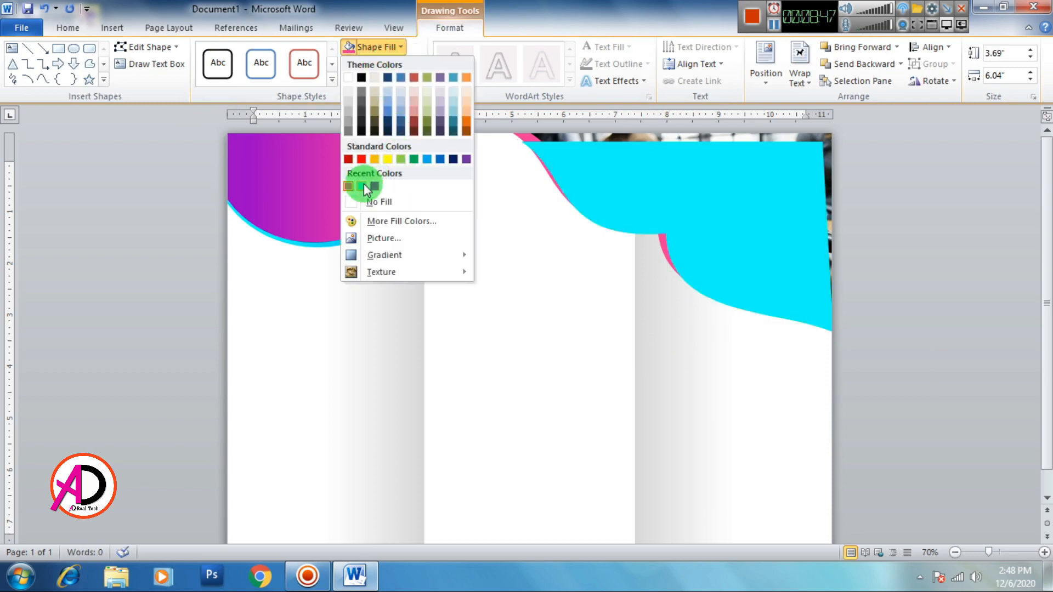
Step: Send the cyan copy behind the photo and shift it up-right to leave a thin rim between the photo and the pink band
click(868, 65)
click(733, 306)
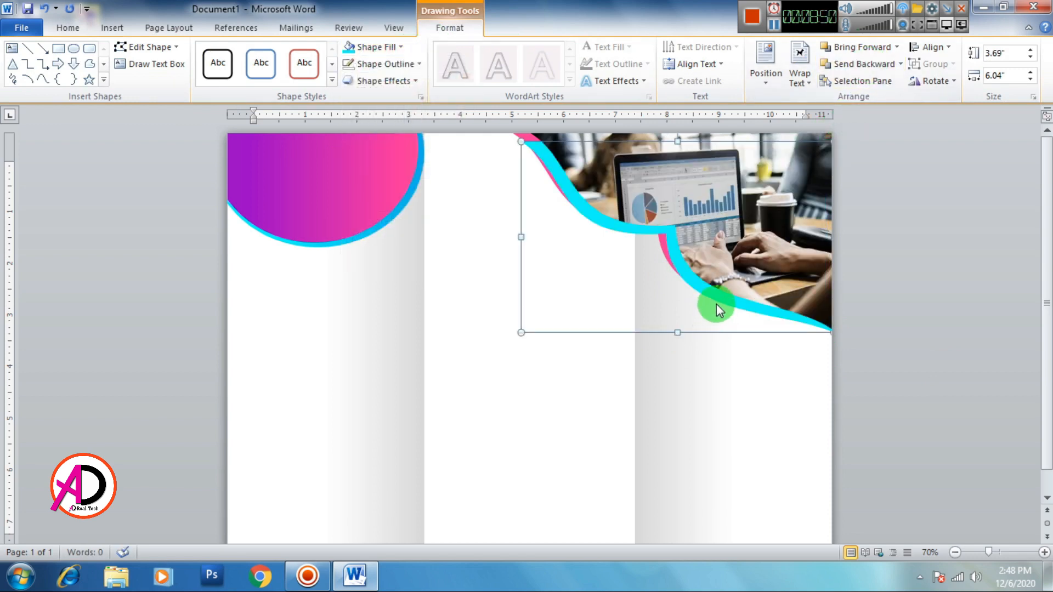
drag(716, 303, 737, 287)
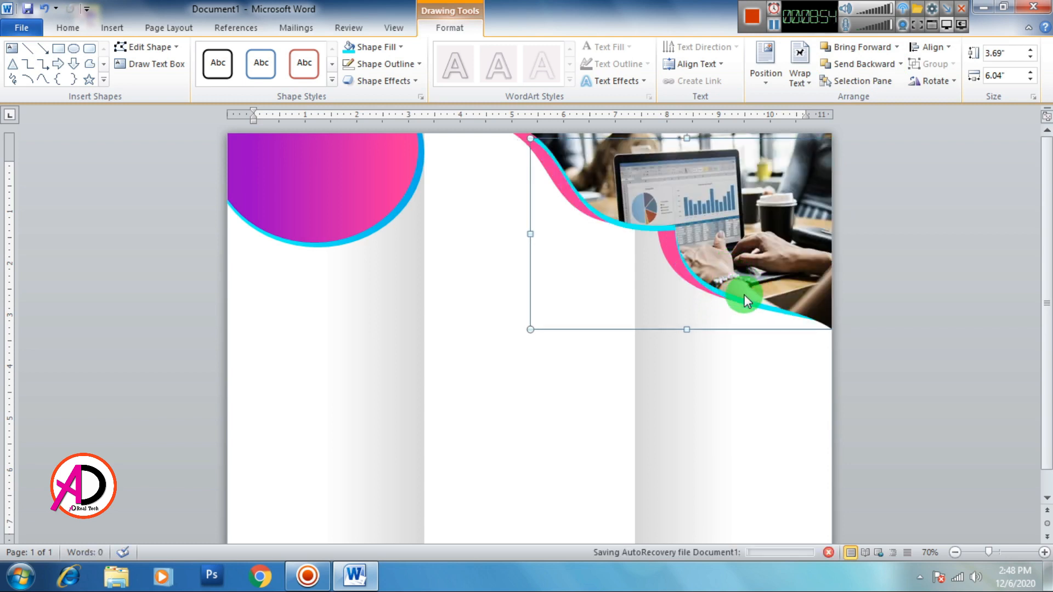
Step: Adjust the cyan shape's upper-left point so its rim follows the photo's edge up to the top of the page
scroll(273, 108, up, 5)
click(144, 48)
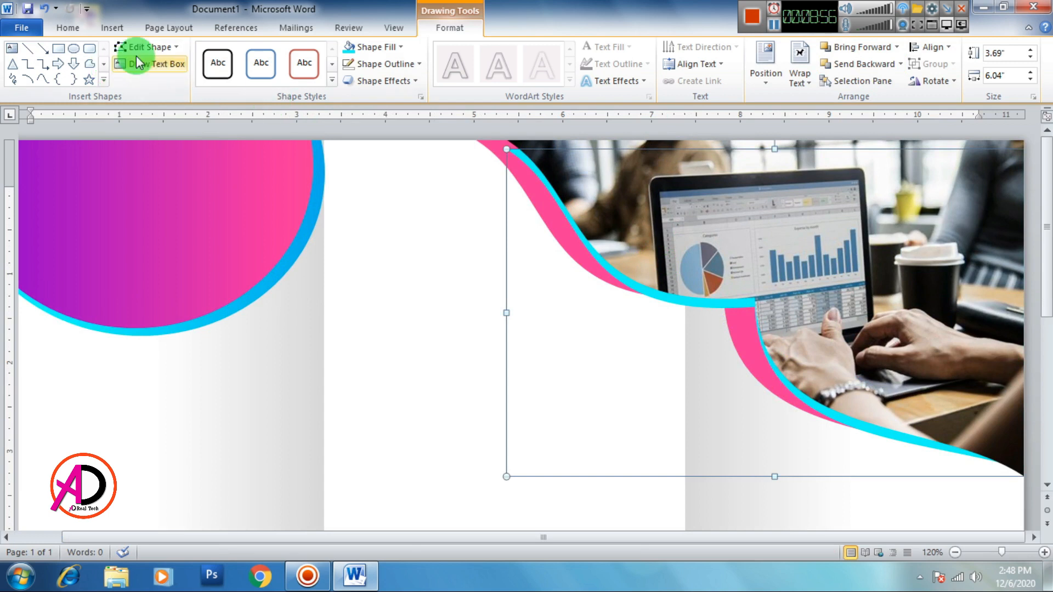
click(150, 85)
drag(506, 151, 566, 204)
click(559, 355)
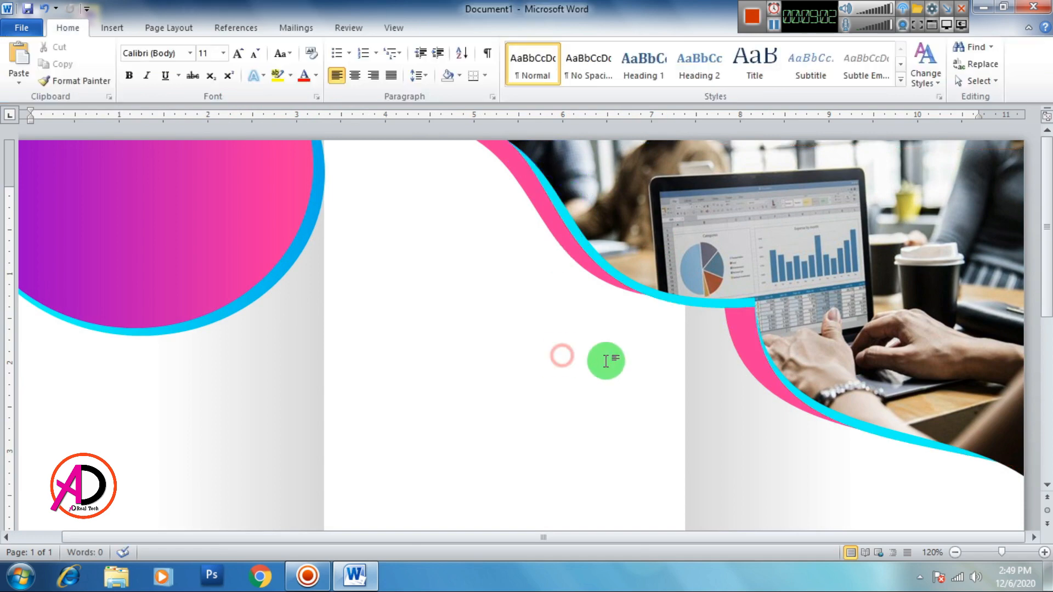
scroll(640, 389, down, 6)
scroll(716, 372, up, 1)
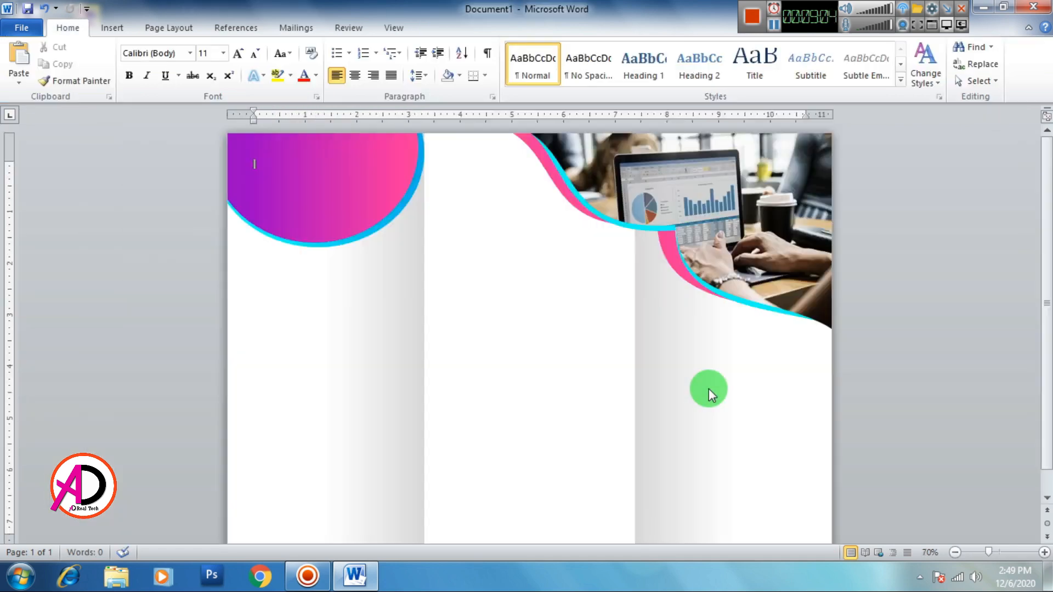
Step: Move the third panel's grey gradient rectangle to the middle panel, flush against the first panel's edge
scroll(741, 367, down, 2)
scroll(735, 360, up, 1)
click(686, 359)
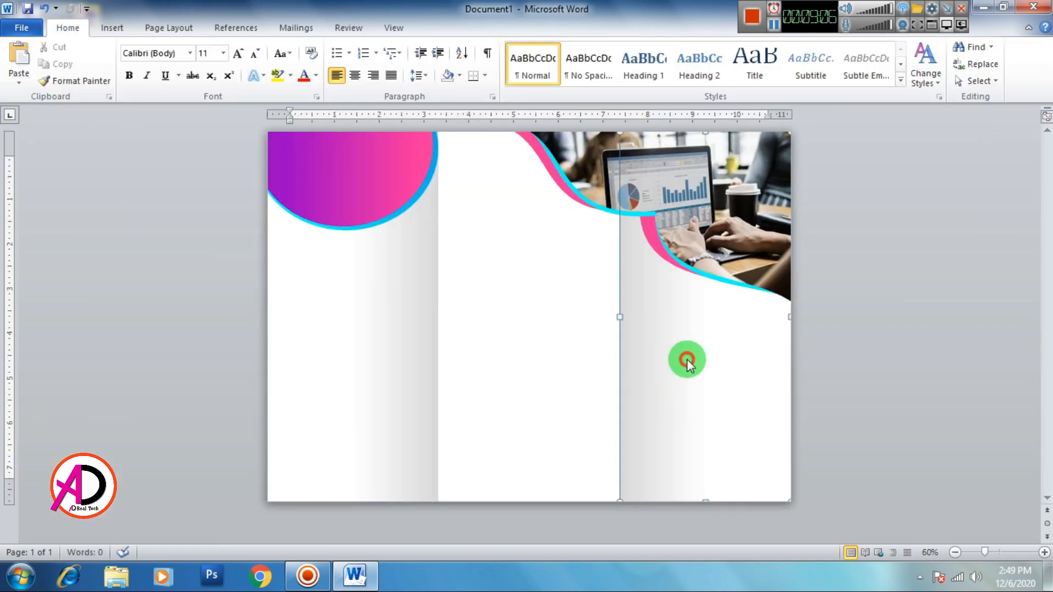
drag(686, 358, 503, 358)
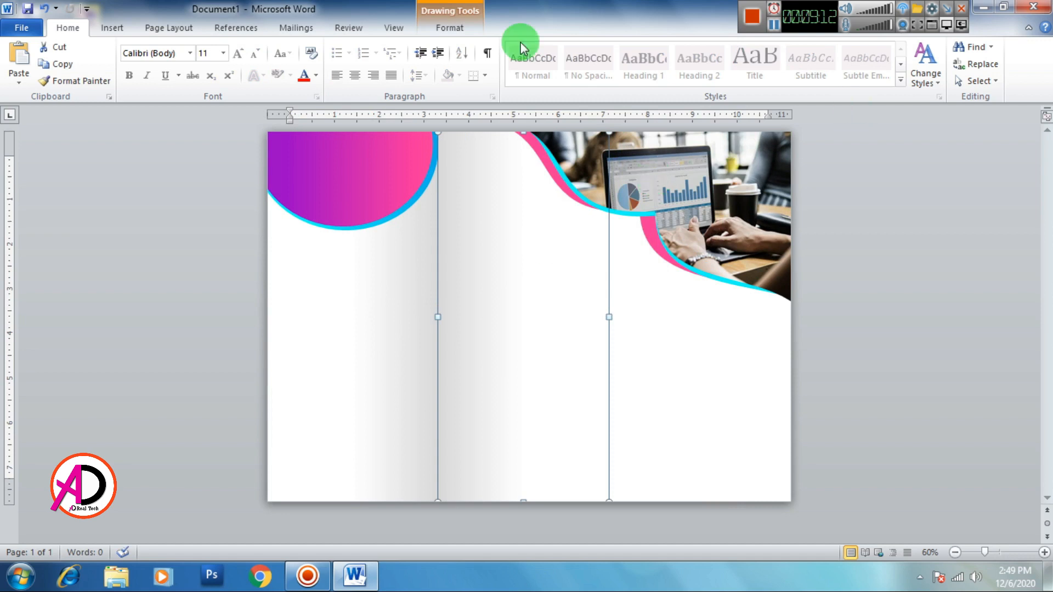
Step: Flip the middle gradient panel horizontally so its grey shading falls along the fold on its right
click(450, 27)
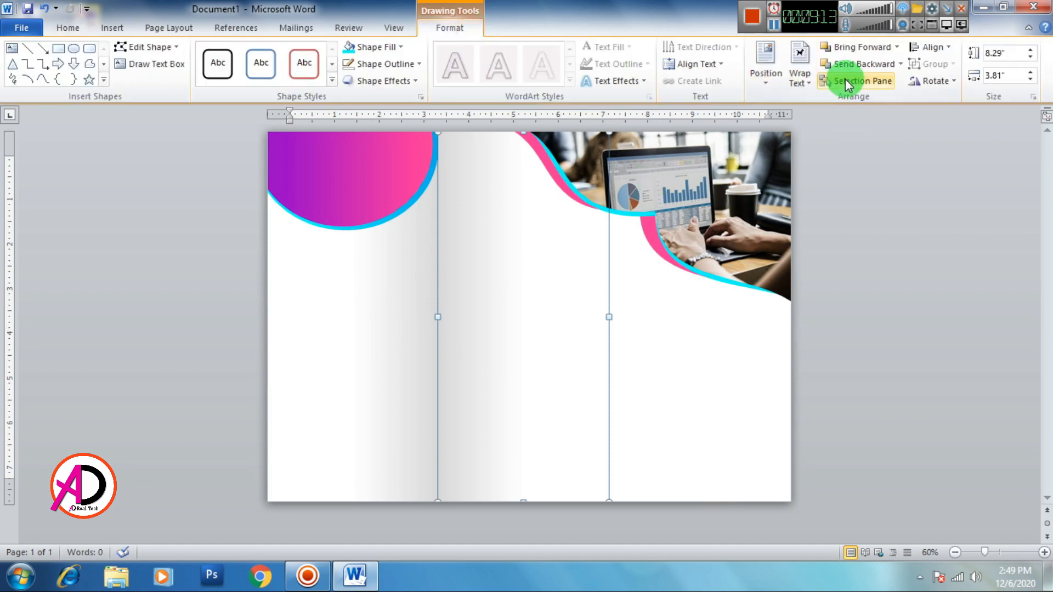
click(900, 63)
click(959, 157)
click(936, 80)
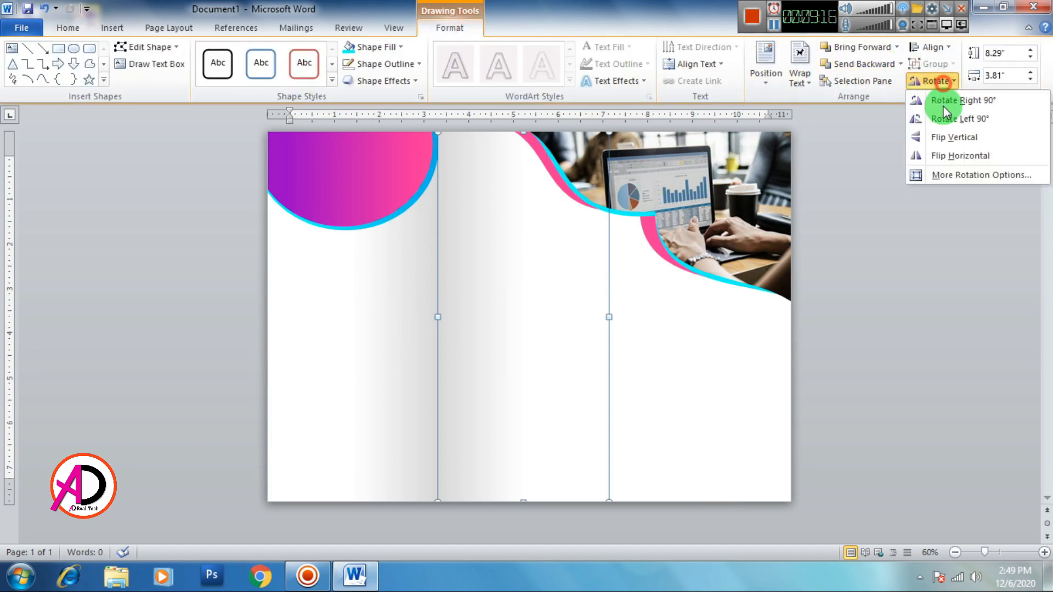
click(954, 155)
click(933, 388)
ctrl+scroll(692, 371, down, 3)
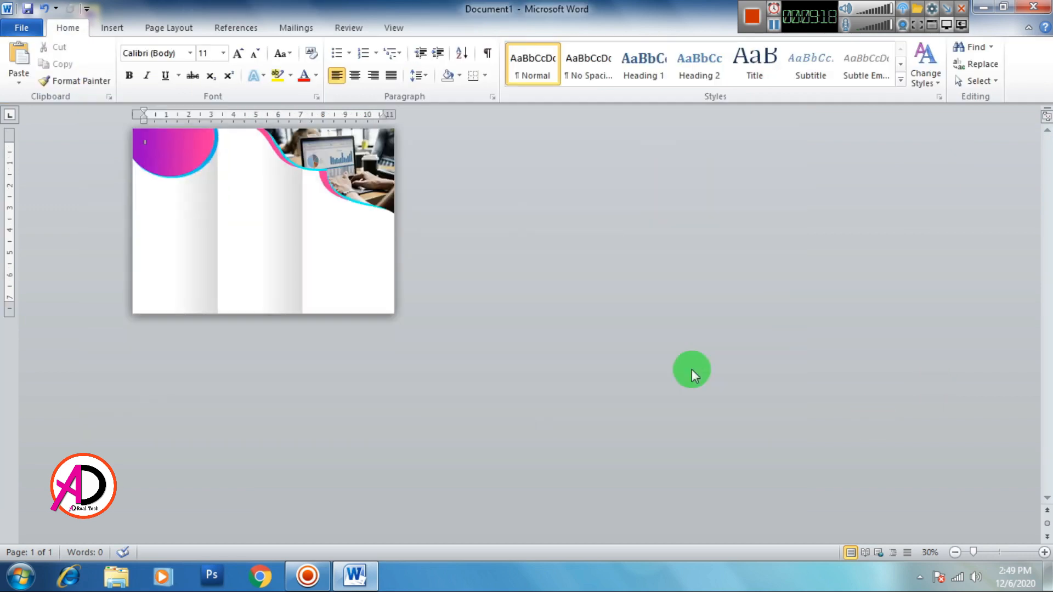
ctrl+scroll(692, 370, up, 3)
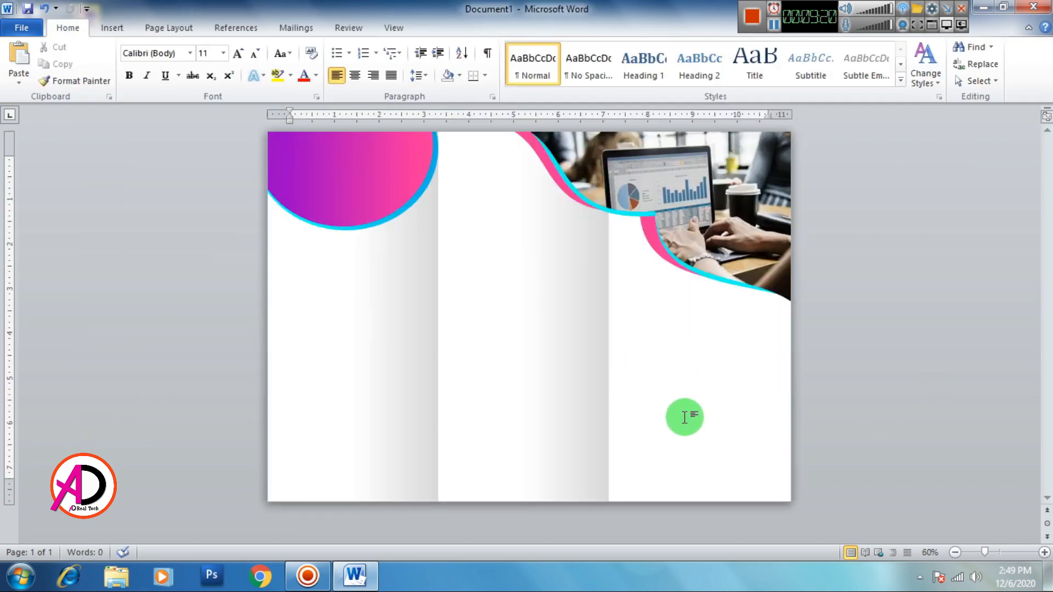
Step: Widen the middle gradient panel slightly at its right edge, to about 3.93"
click(581, 364)
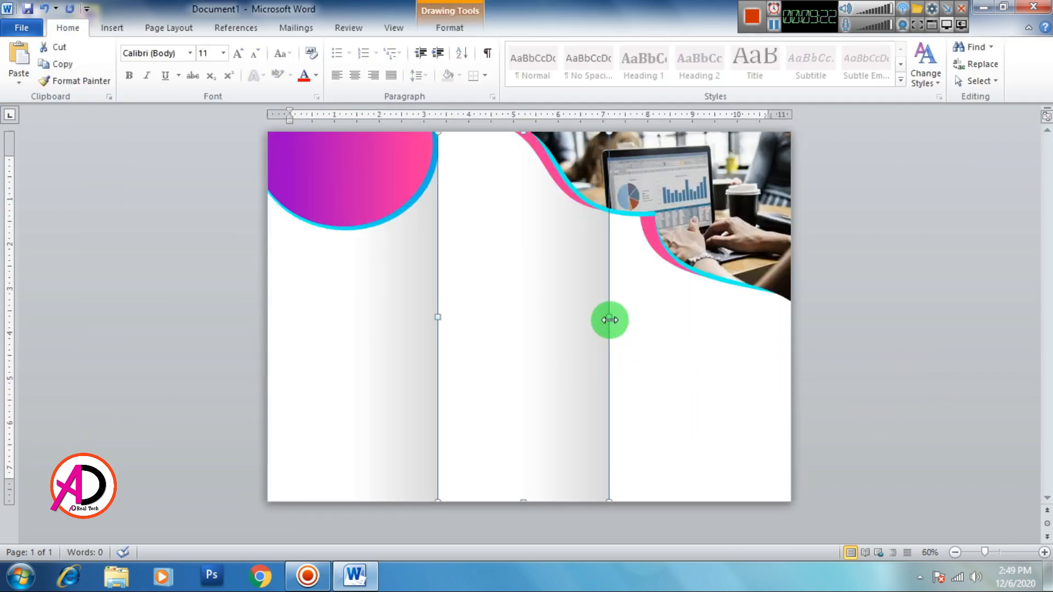
drag(610, 319, 613, 318)
click(912, 360)
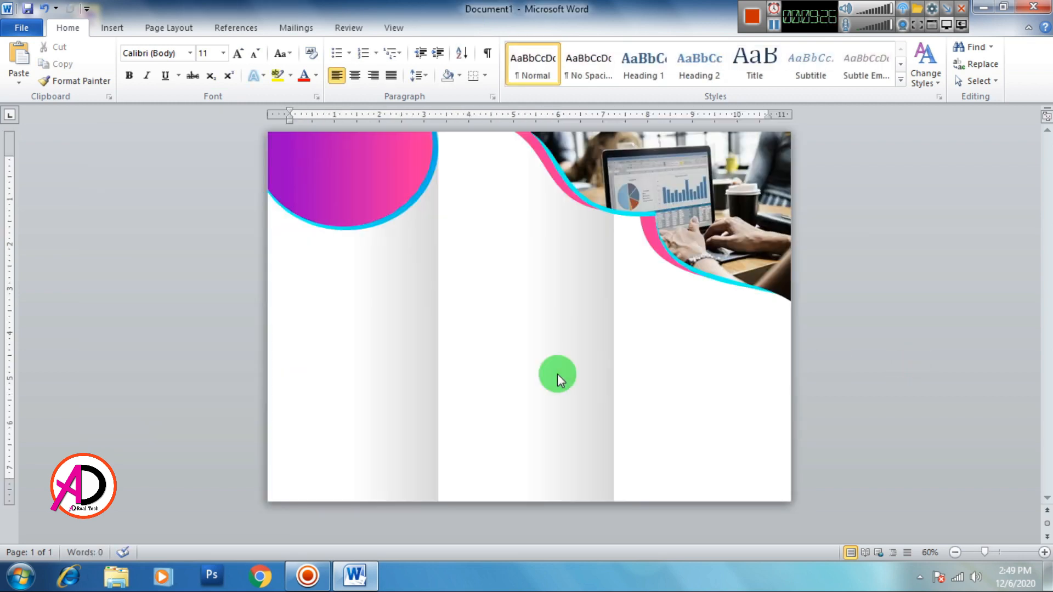
Step: Set the transparency of the middle panel's last gradient stop to 67%
click(557, 373)
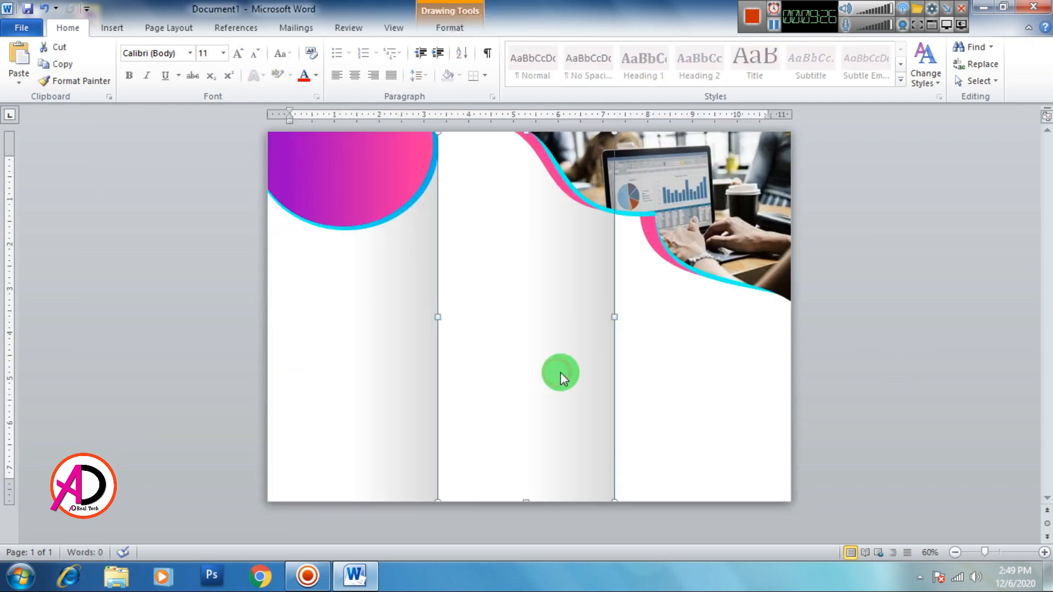
right_click(560, 373)
click(626, 360)
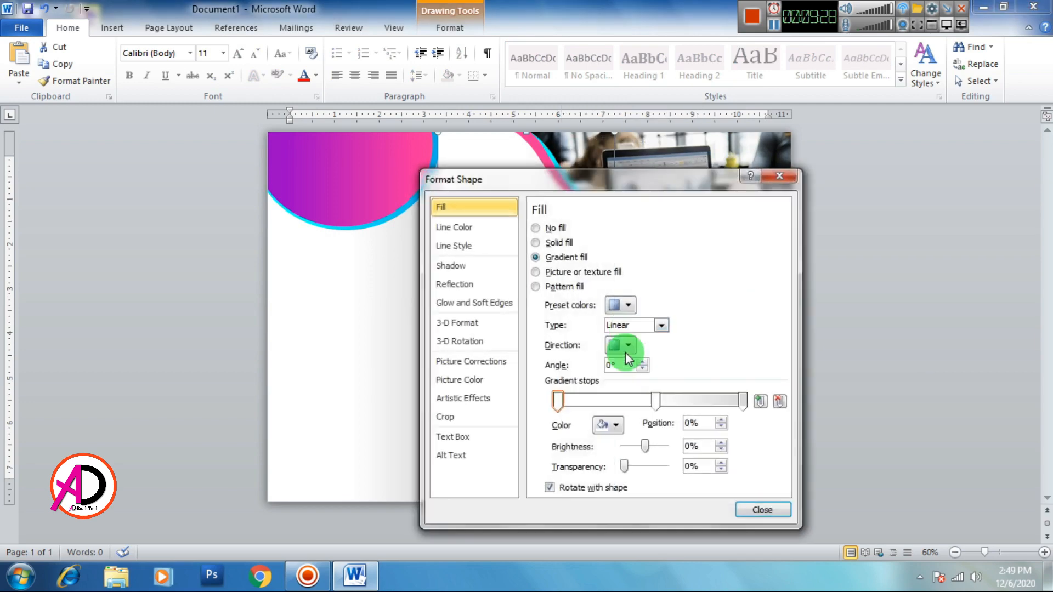
click(742, 401)
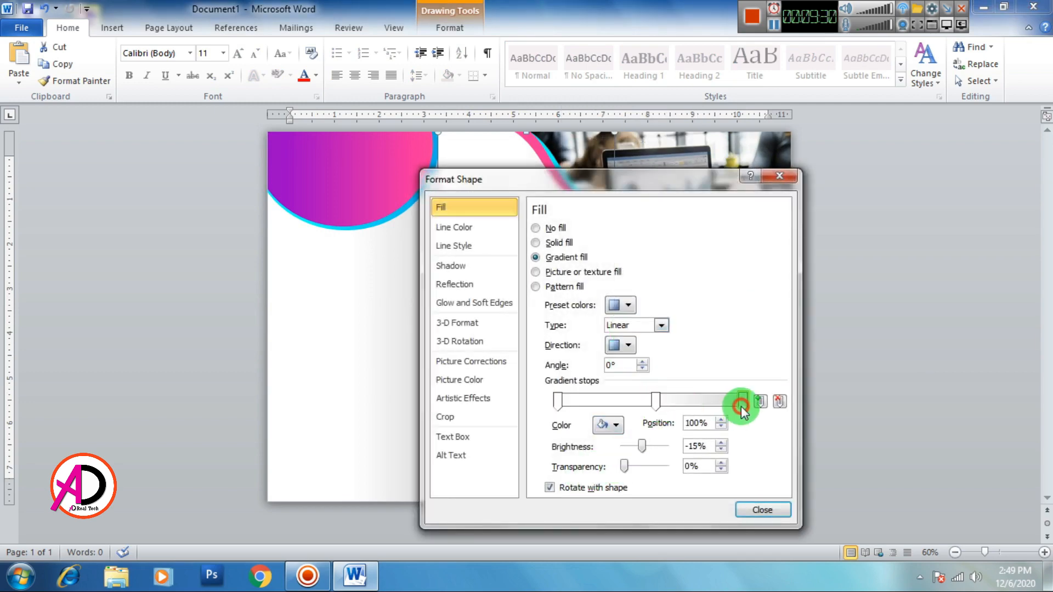
drag(625, 466, 648, 467)
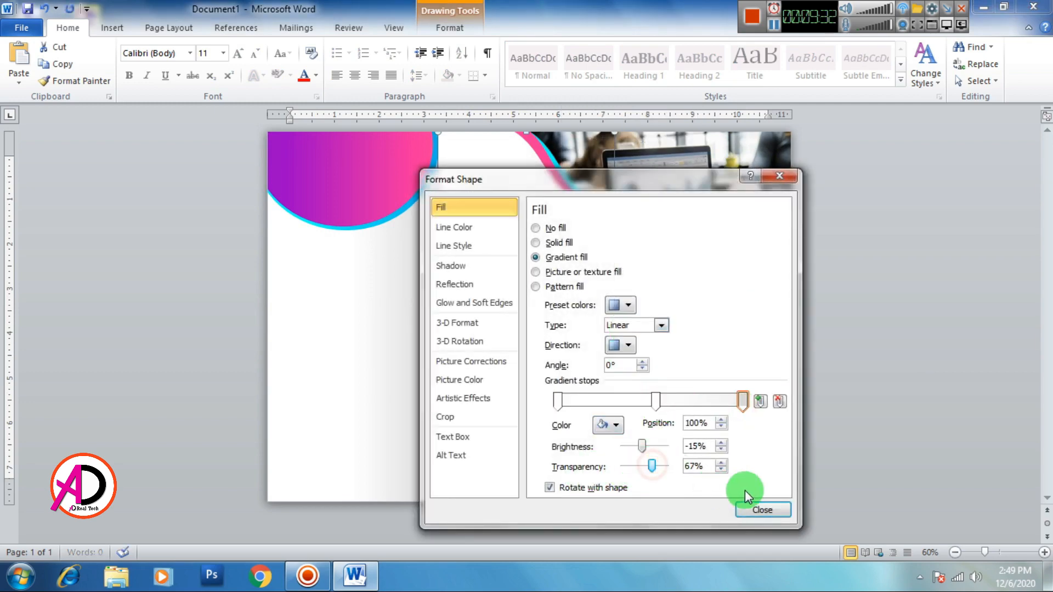
click(760, 509)
Step: Set the transparency of the first panel's last gradient stop to 35%
click(344, 406)
right_click(381, 319)
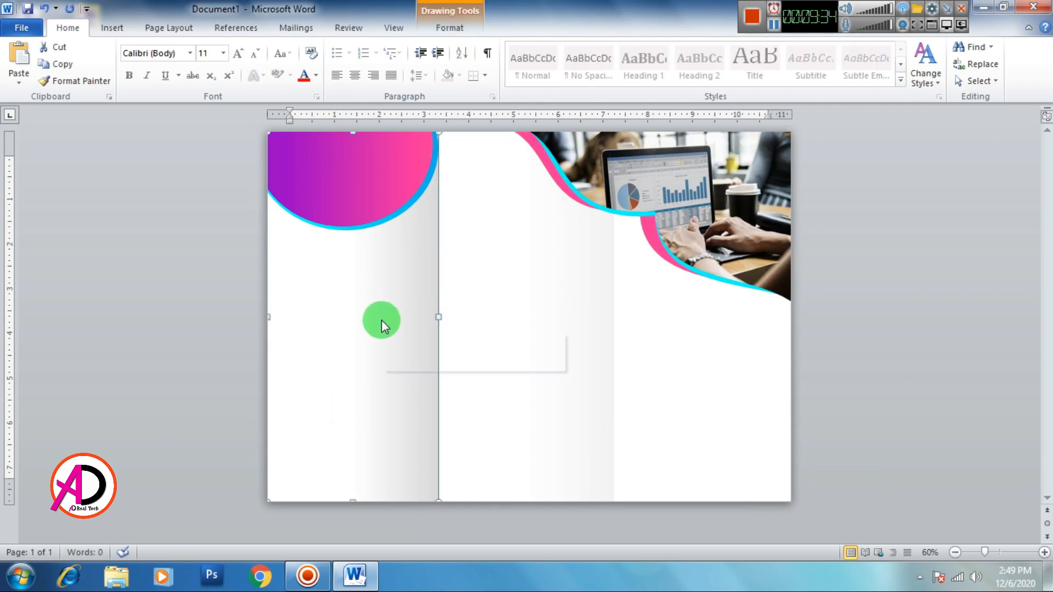
click(439, 311)
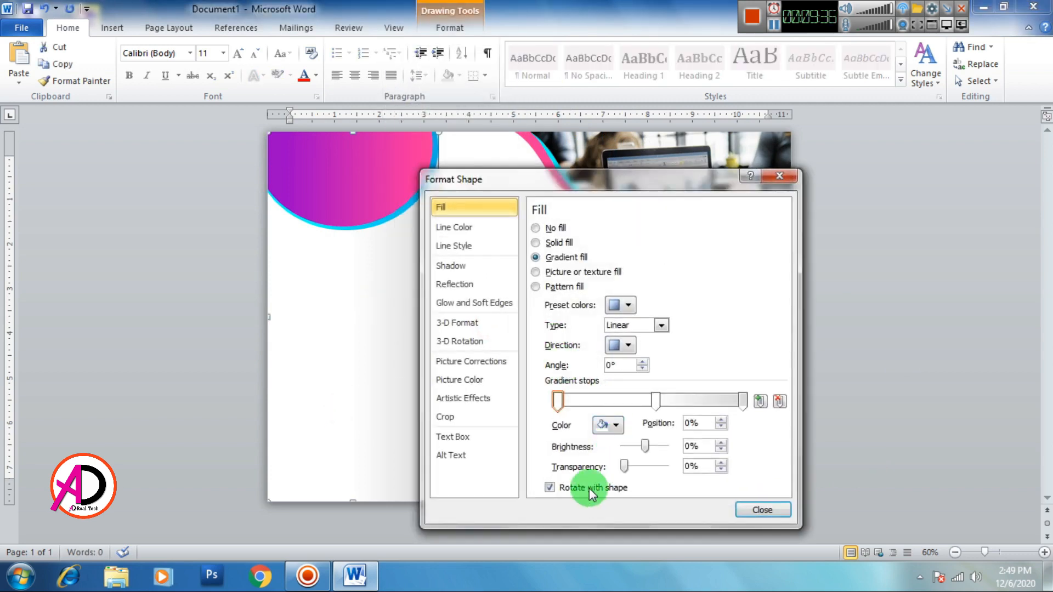
click(742, 402)
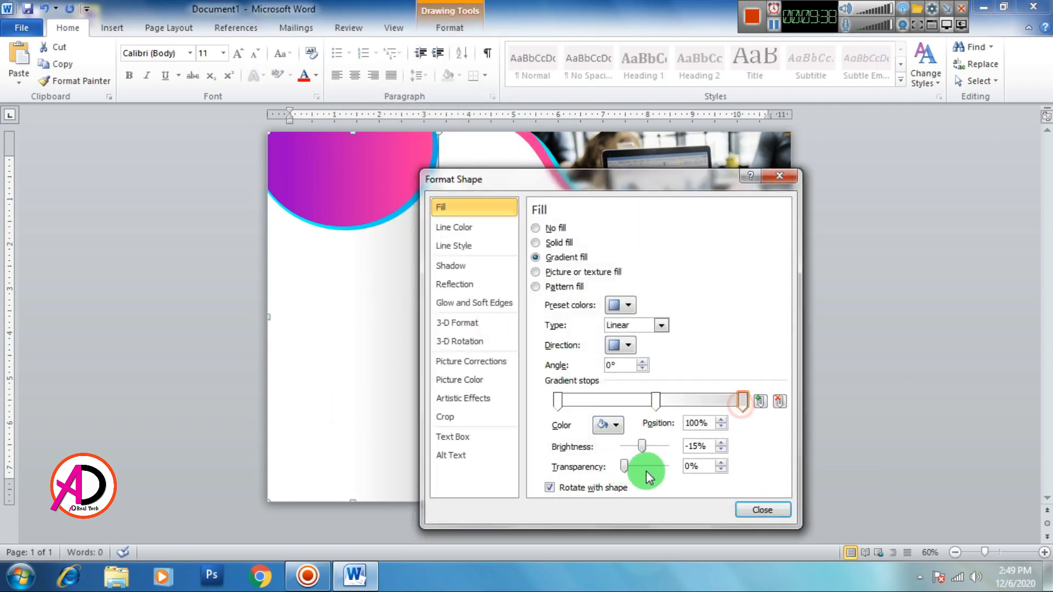
drag(624, 466, 639, 466)
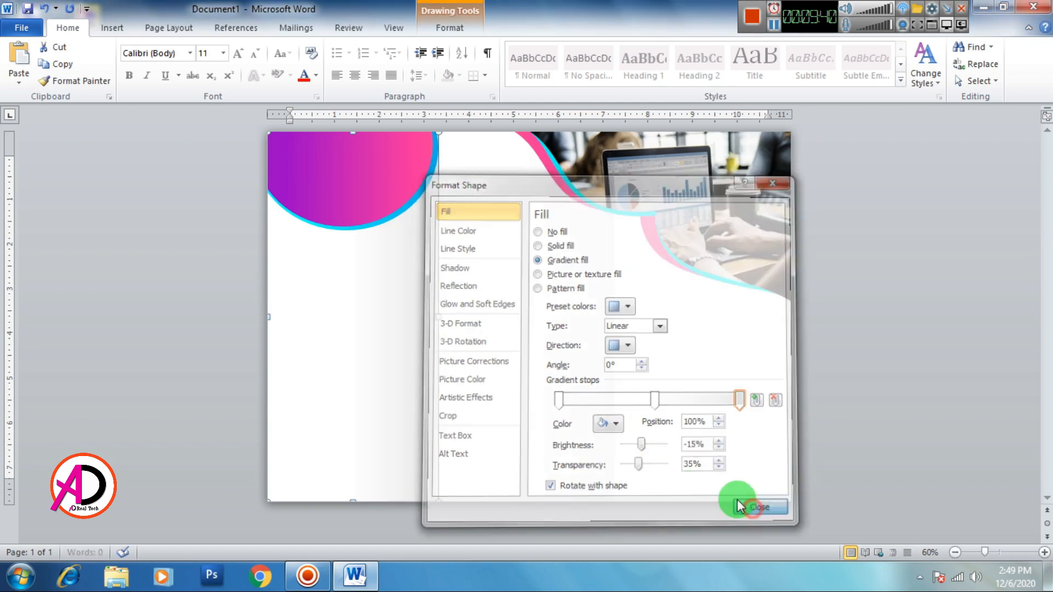
click(762, 510)
Step: Reopen the first panel's gradient fill settings and increase the gradient's transparency further
click(905, 444)
click(400, 374)
right_click(400, 374)
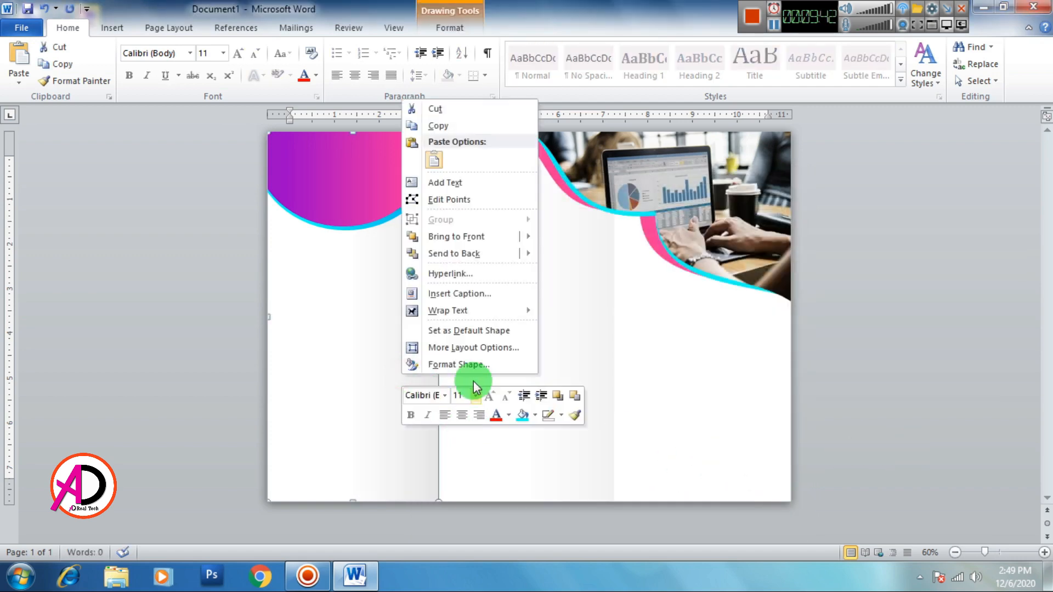
click(472, 367)
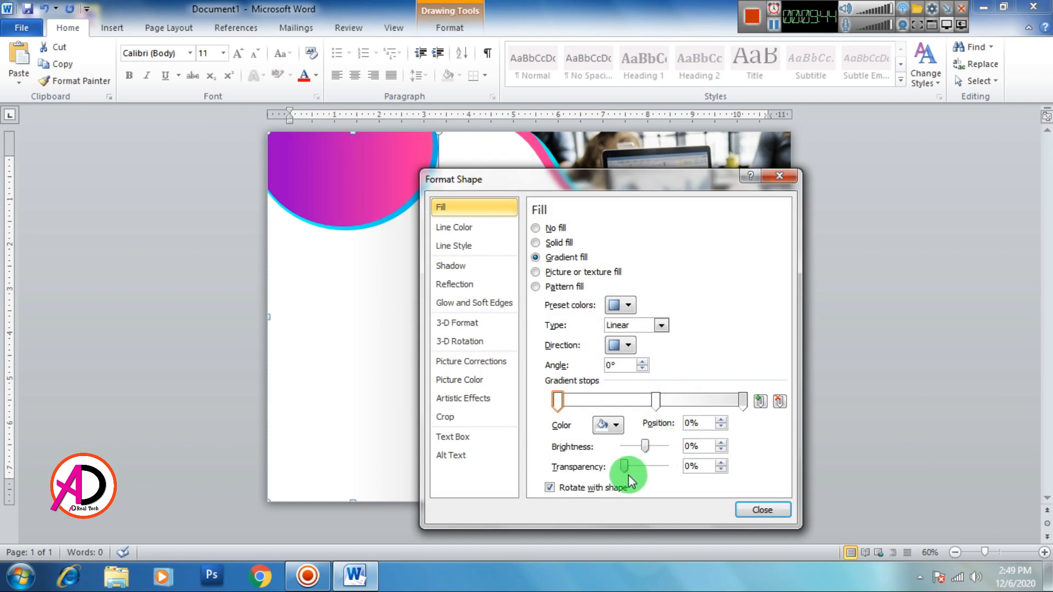
drag(624, 466, 656, 471)
click(762, 509)
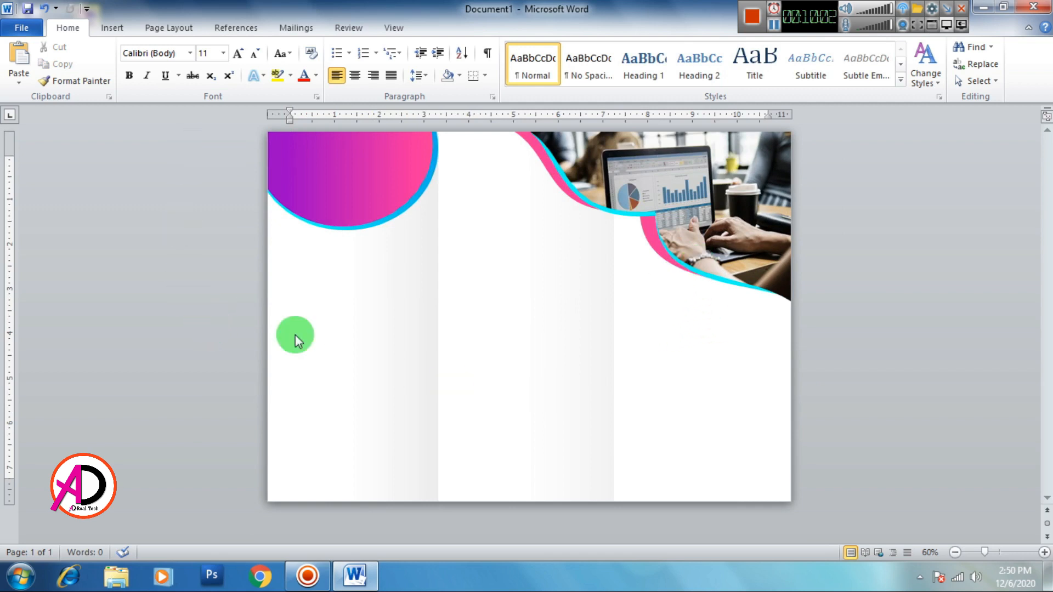
Step: Draw a rectangle about 5.33" wide and 2.33" high in the page's lower-left corner
click(104, 29)
click(223, 65)
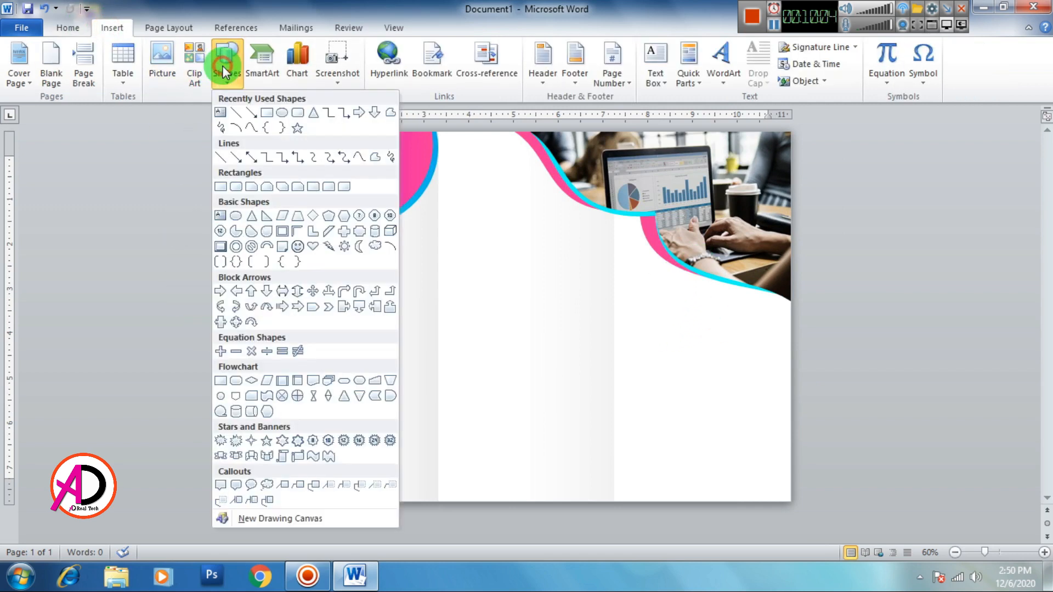
click(267, 114)
drag(268, 398, 506, 501)
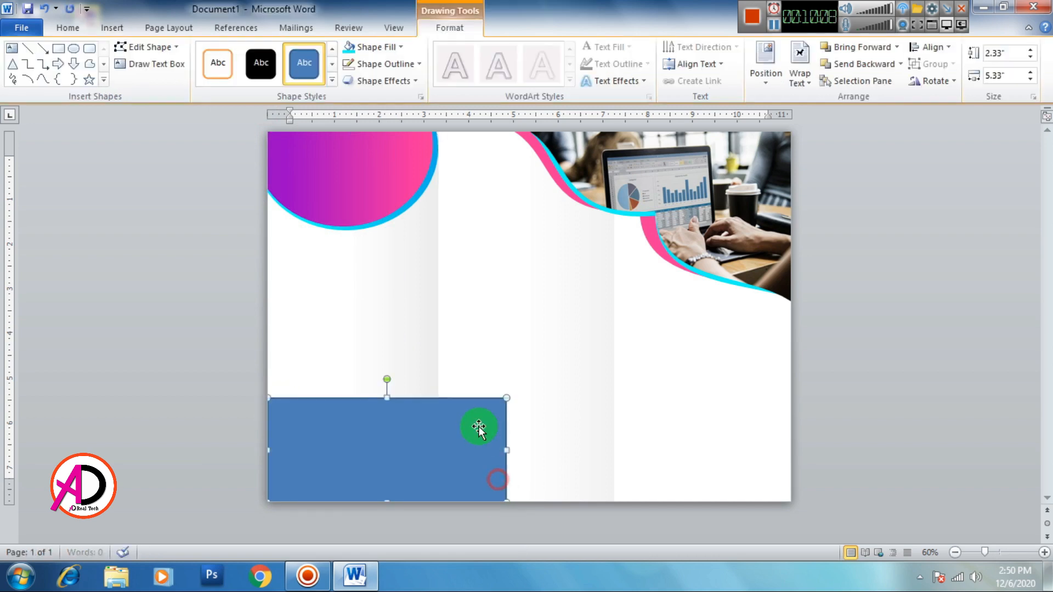
Step: Edit the new rectangle's points and delete its upper-right corner point to leave a triangle
click(155, 47)
click(169, 89)
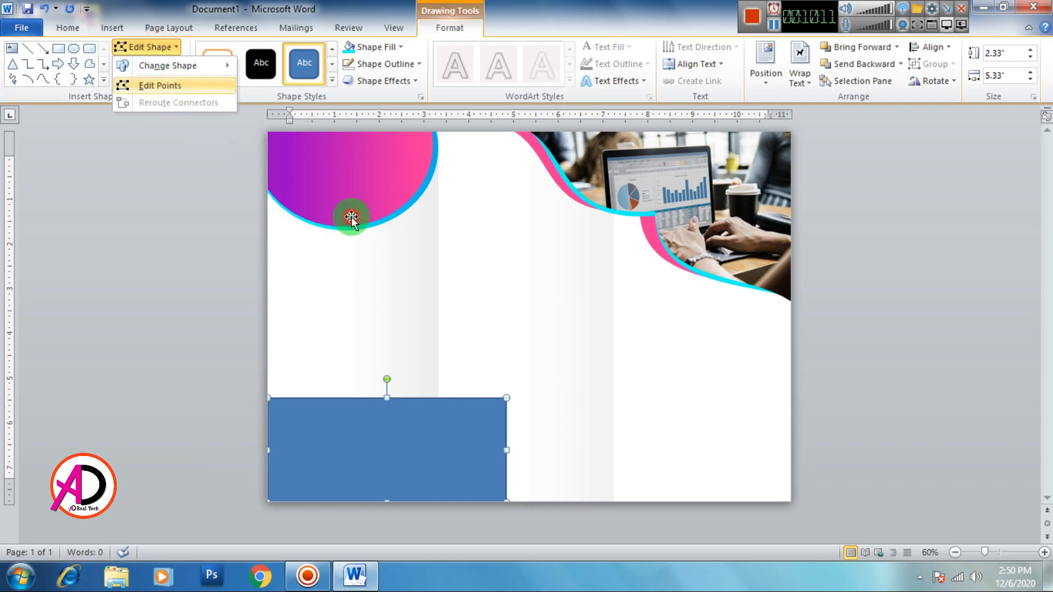
right_click(505, 400)
click(555, 430)
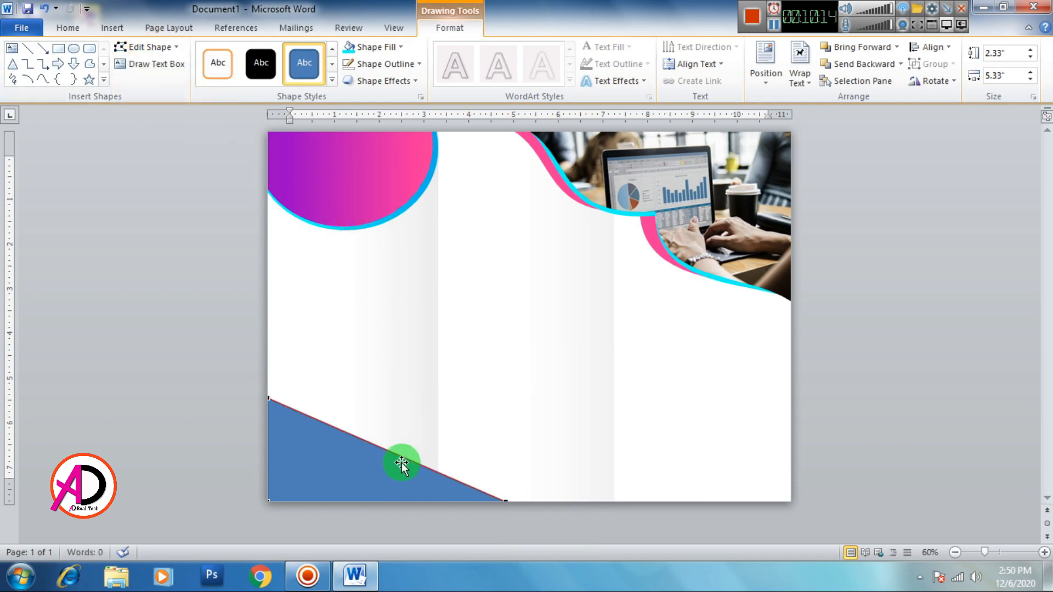
Step: Add a point midway along the triangle's sloping edge and bend both sides upward into a two-humped wave
right_click(388, 449)
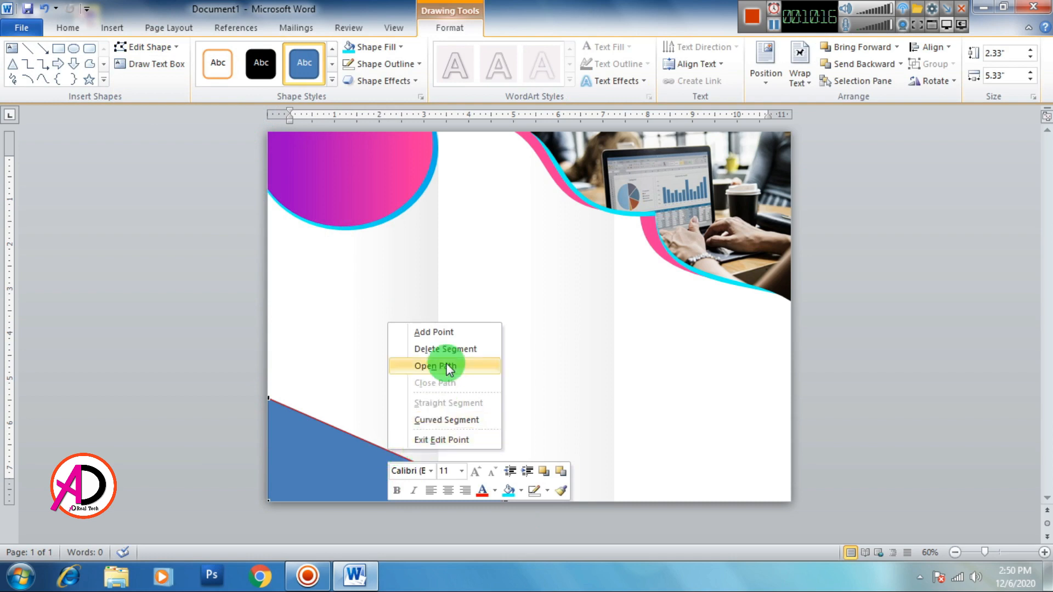
click(441, 334)
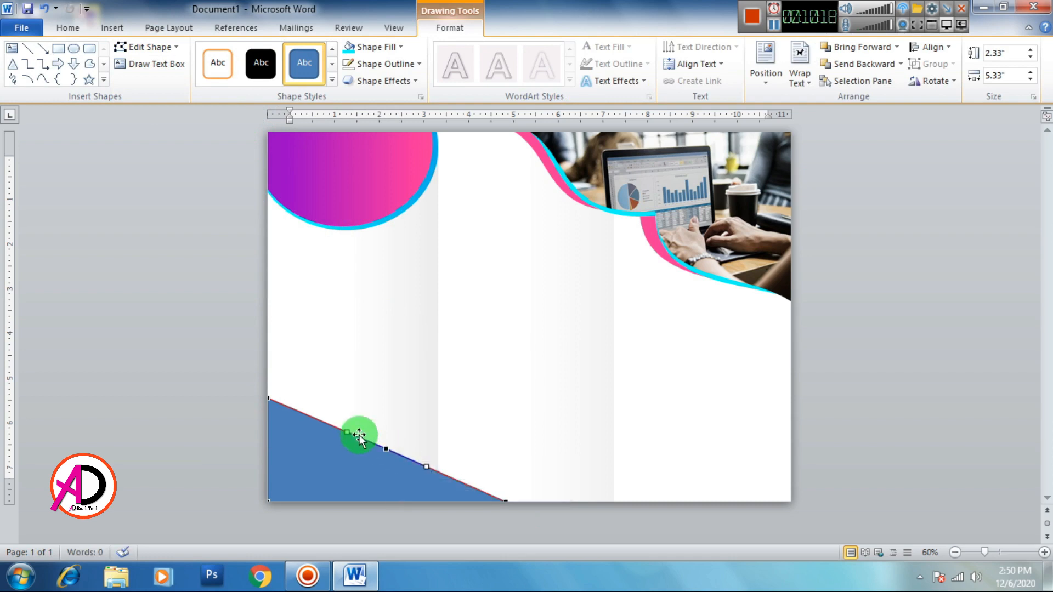
drag(349, 431, 375, 396)
drag(426, 467, 451, 434)
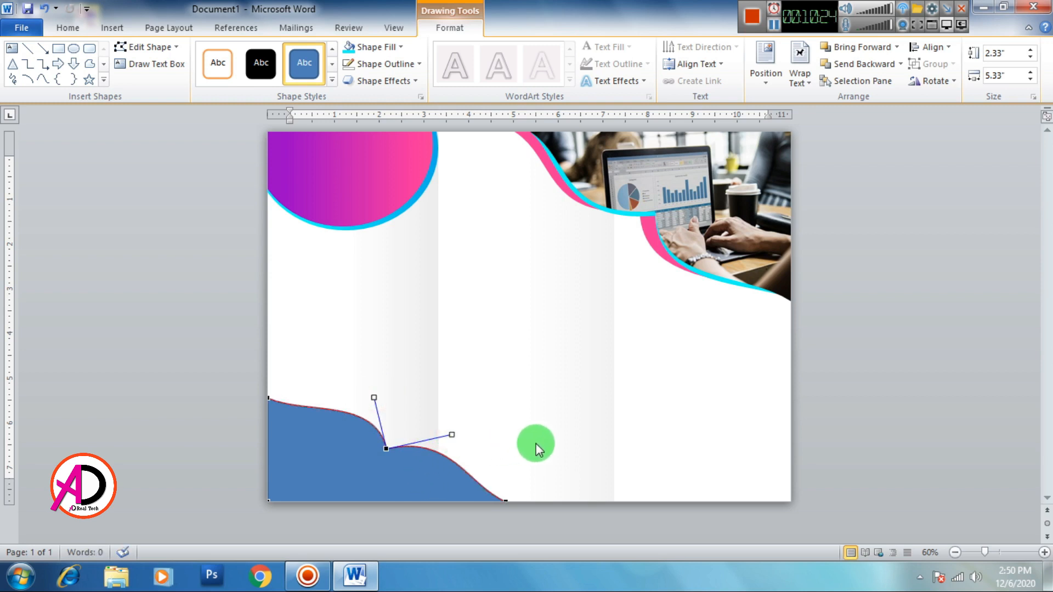
click(374, 398)
click(571, 470)
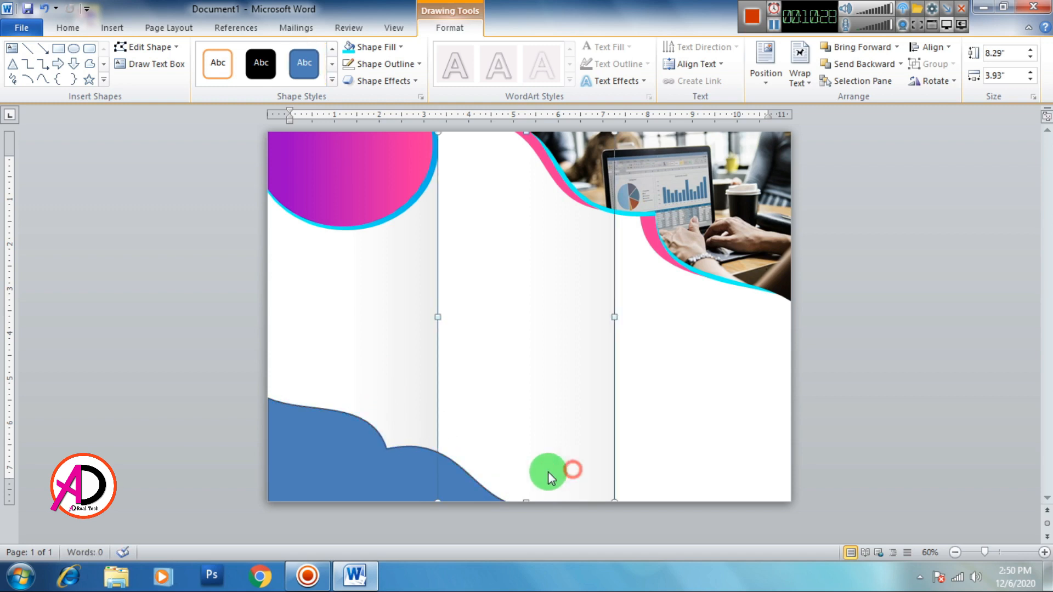
Step: Nudge the blue wavy shape slightly down past the page's lower edge
click(373, 471)
key(Down)
key(Down)
key(Down)
key(Down)
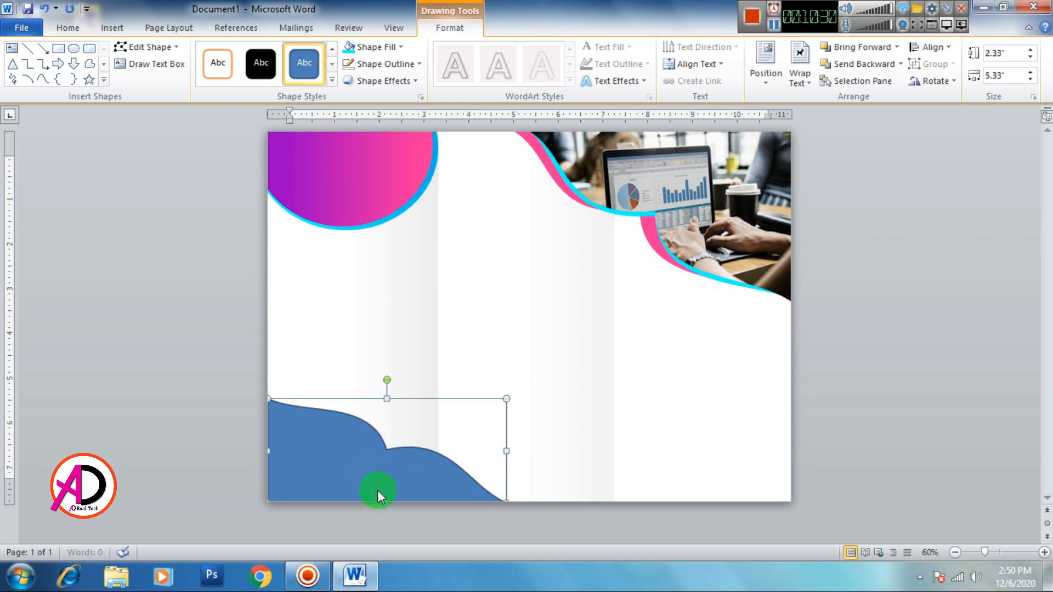
Step: Give the lower-left wavy shape a linear gradient fill with the recent pink as first stop and the recent purple as last stop
click(400, 47)
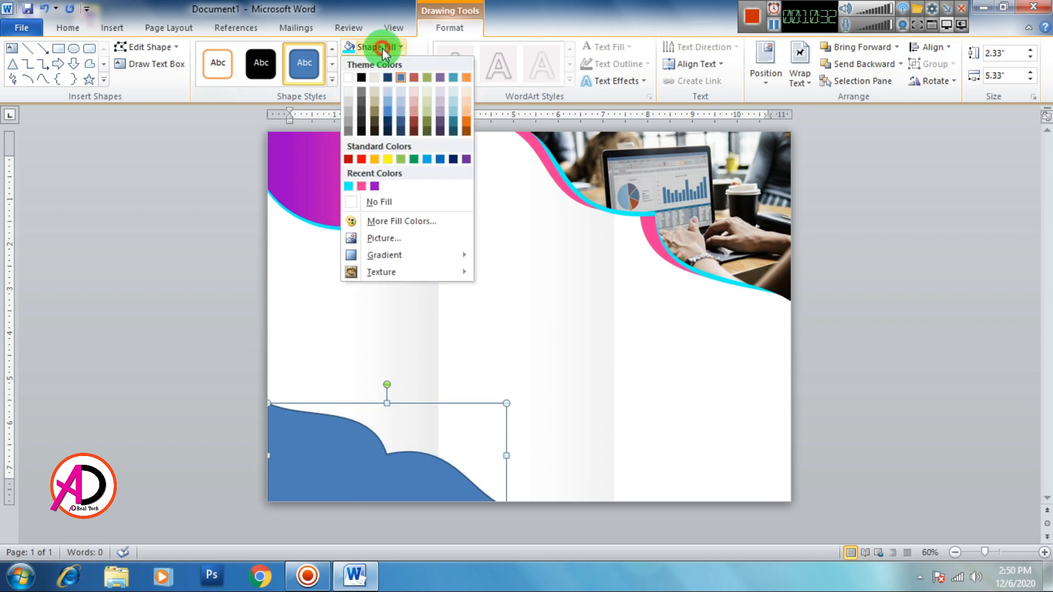
mouse_move(383, 255)
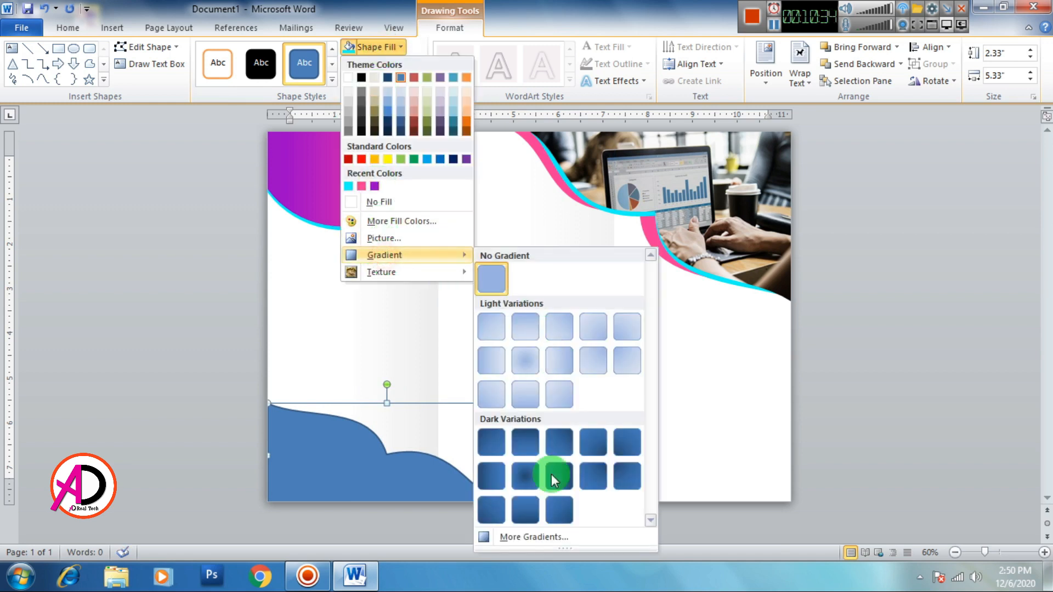
click(530, 537)
click(568, 257)
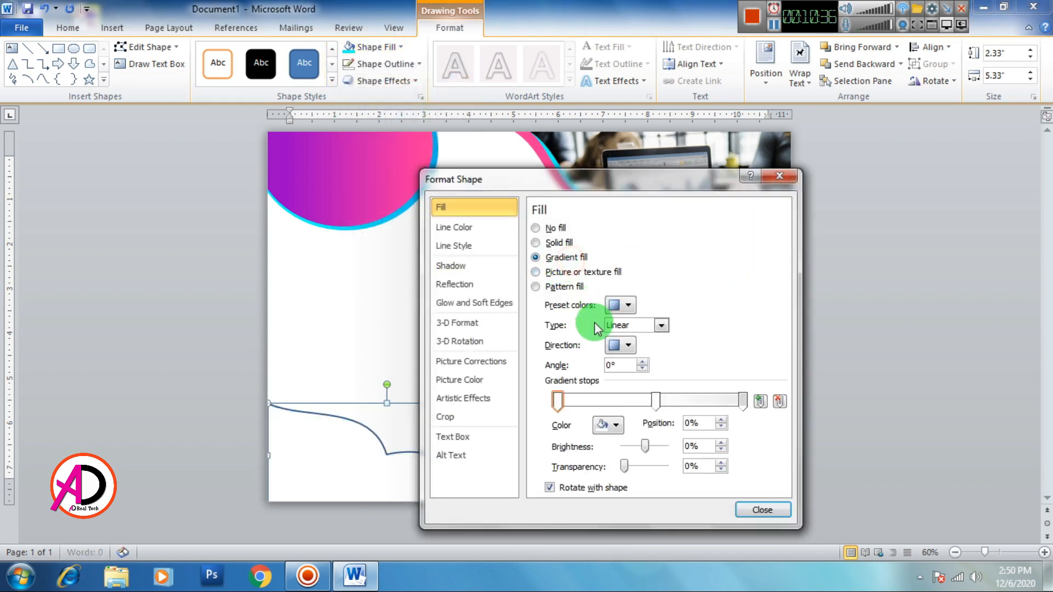
click(614, 424)
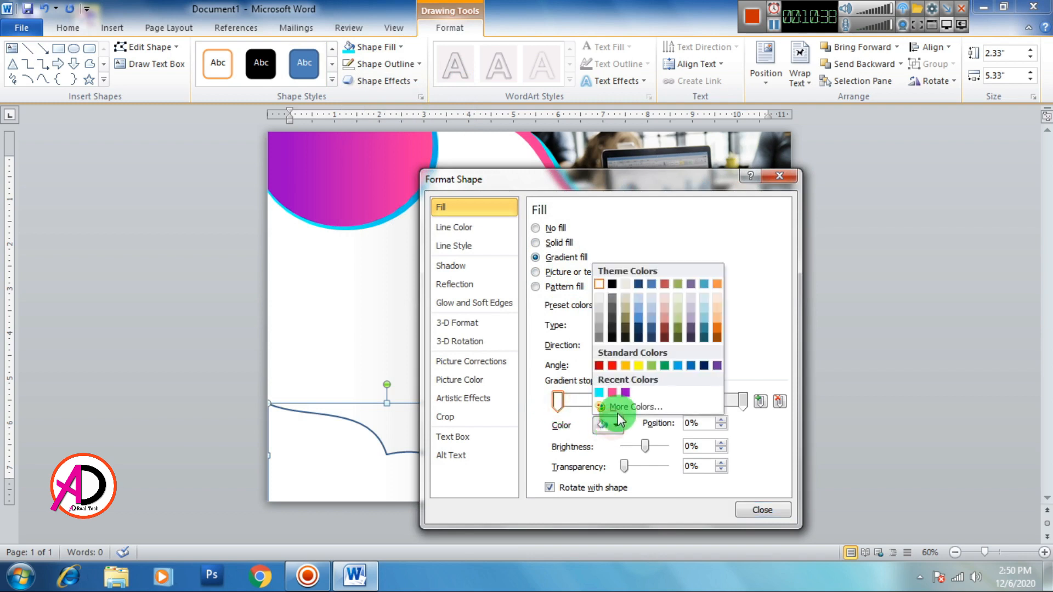
click(613, 392)
click(743, 402)
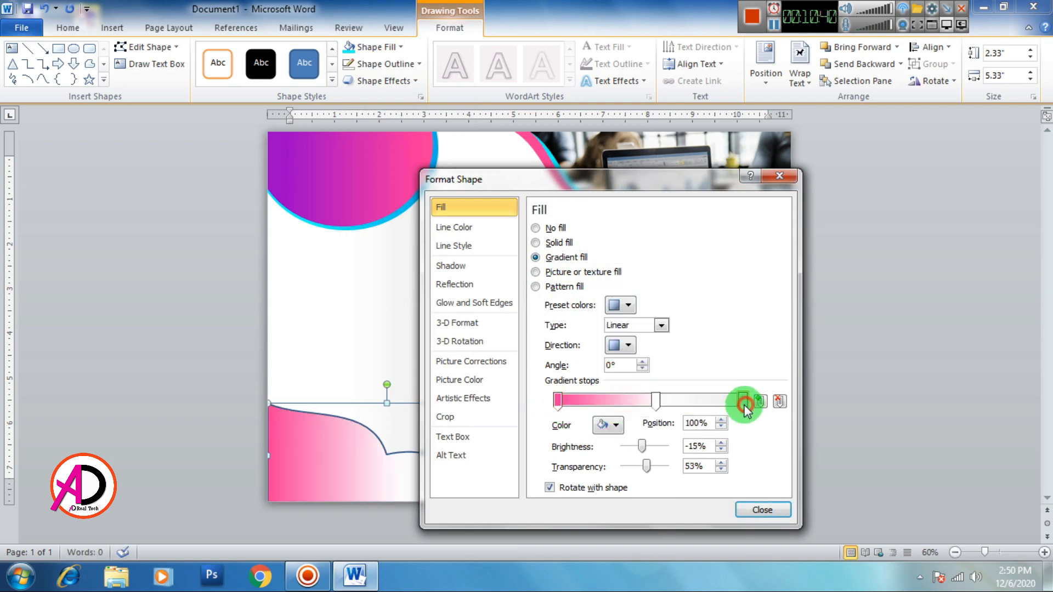
click(617, 430)
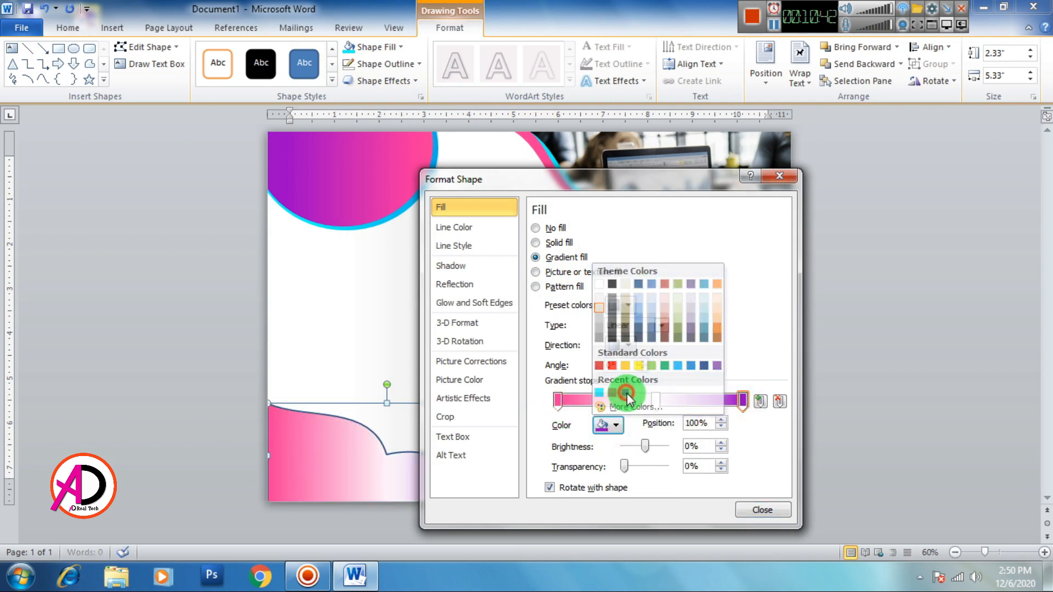
click(626, 393)
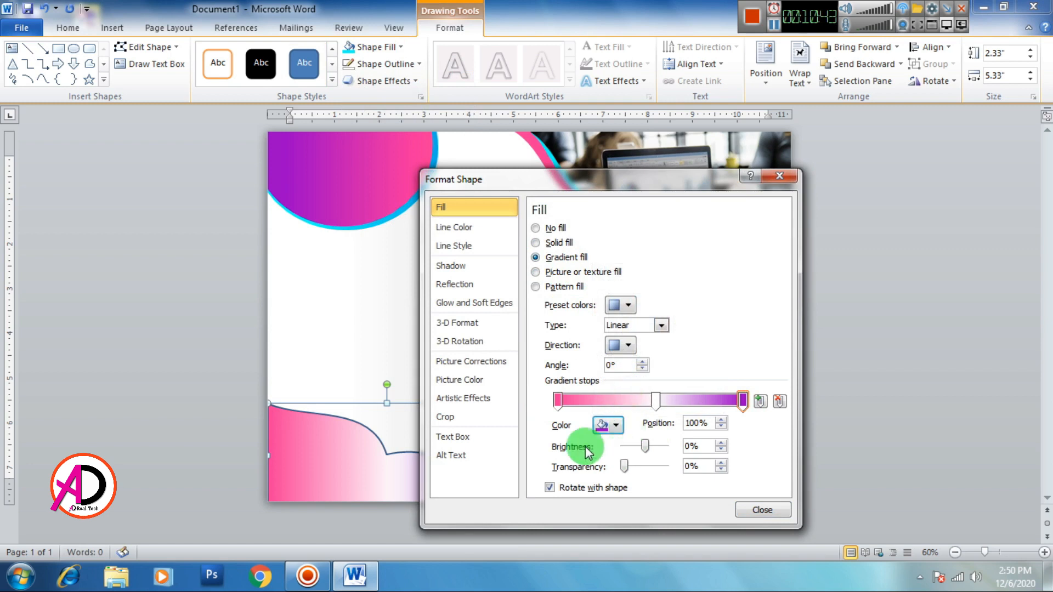
Step: Remove the middle white gradient stop from the lower-left wave's fill and take off its outline
click(779, 400)
click(759, 507)
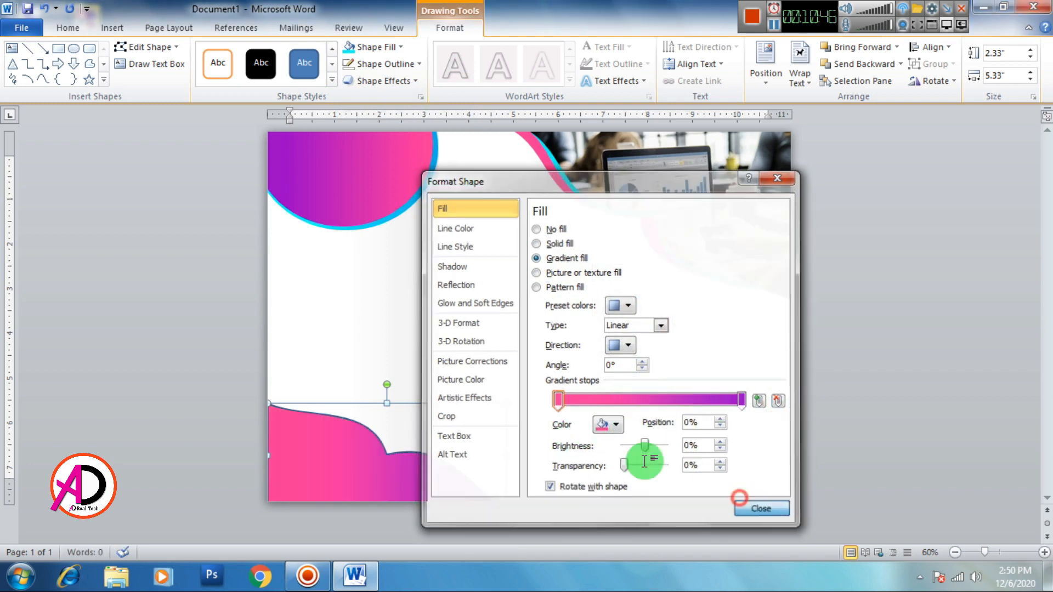
click(364, 445)
click(351, 66)
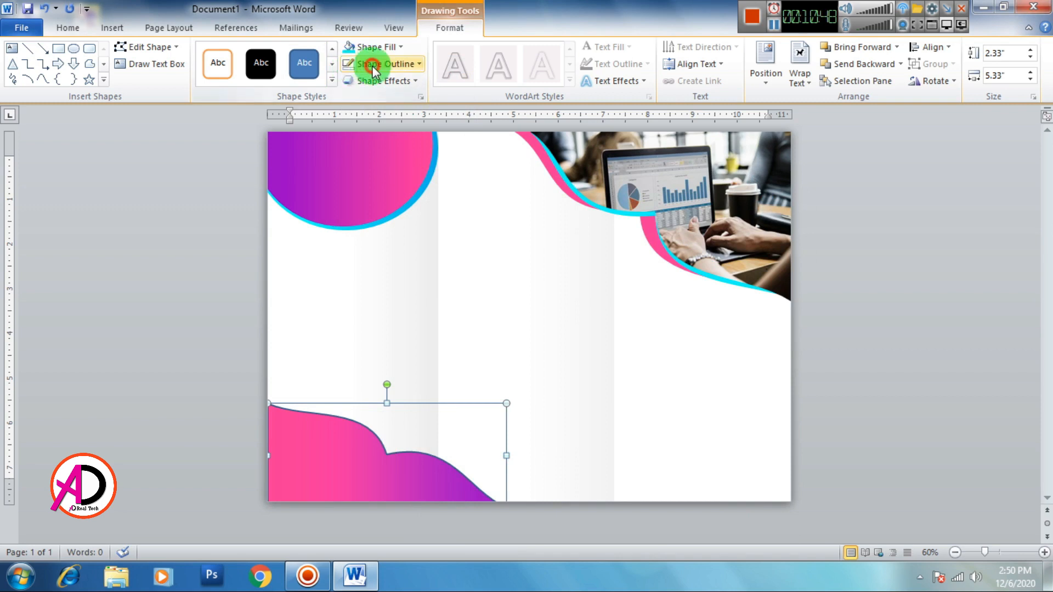
click(430, 246)
click(816, 440)
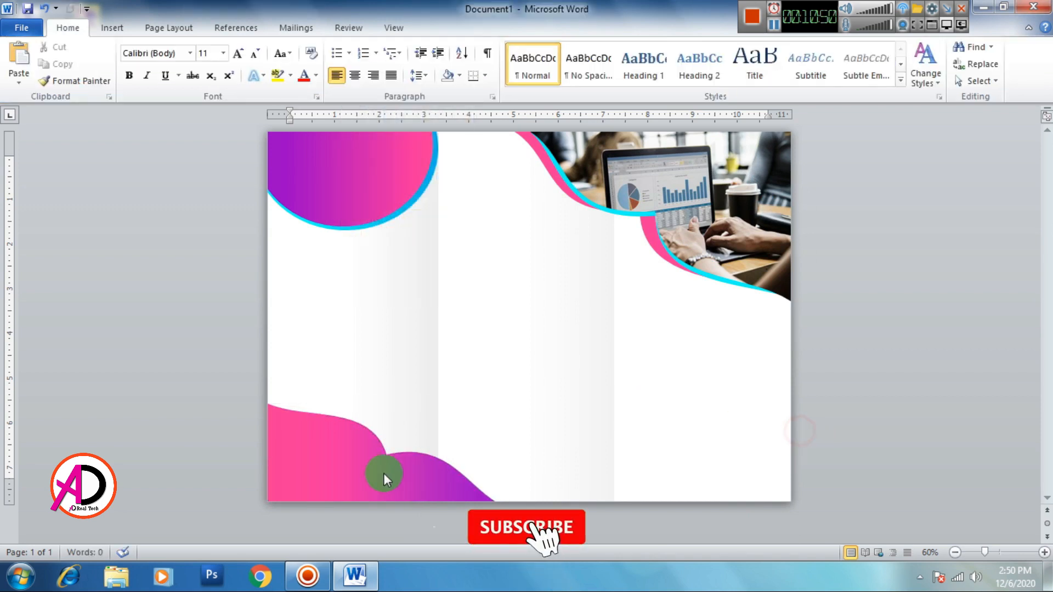
Step: Place a copy of the lower-left wave slightly lower and change its first gradient stop to the recent cyan
drag(383, 477, 353, 459)
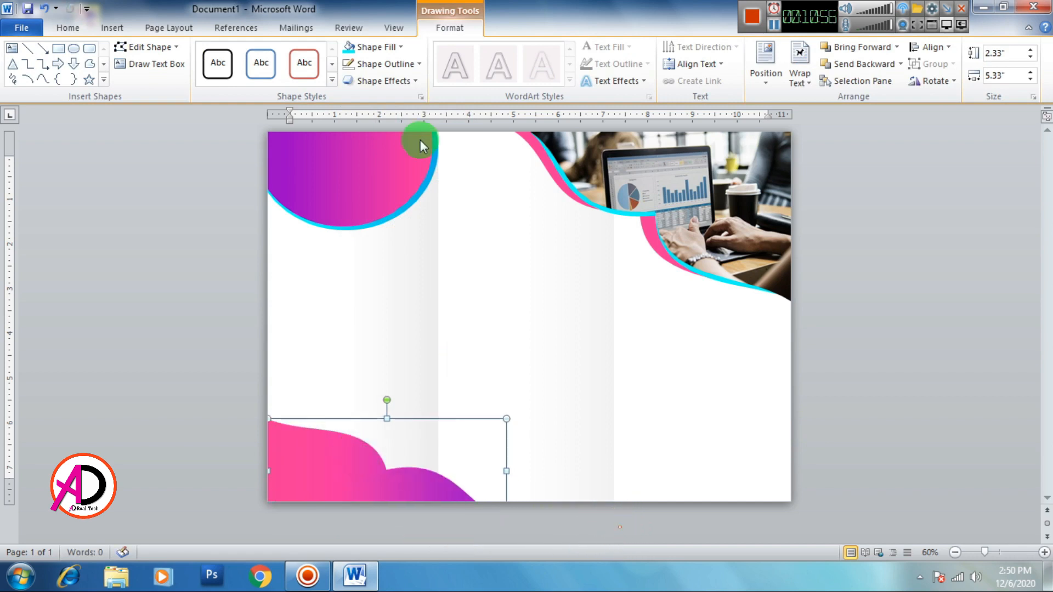
click(381, 49)
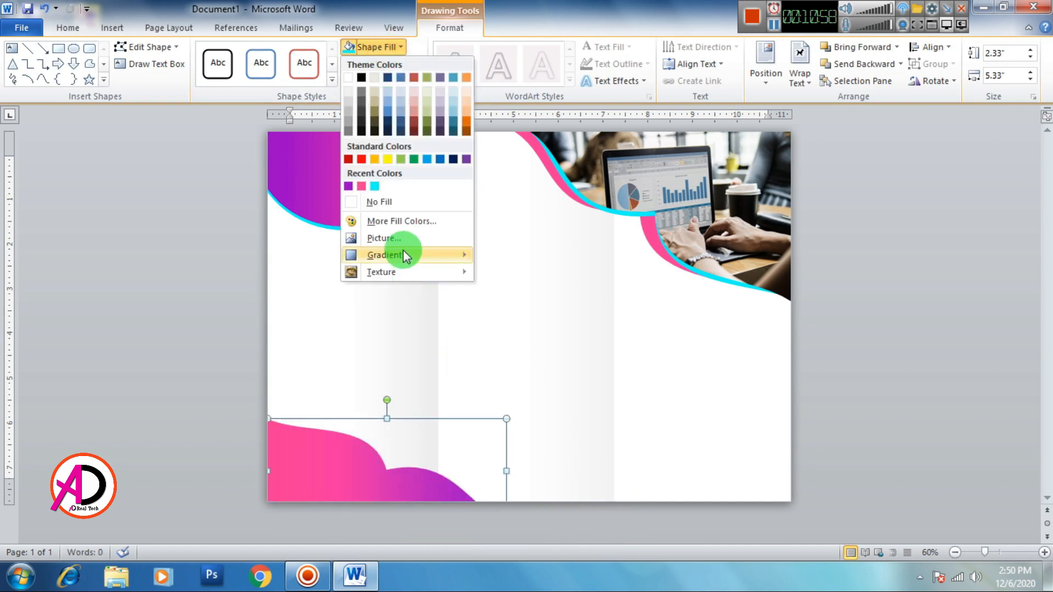
mouse_move(403, 255)
click(507, 421)
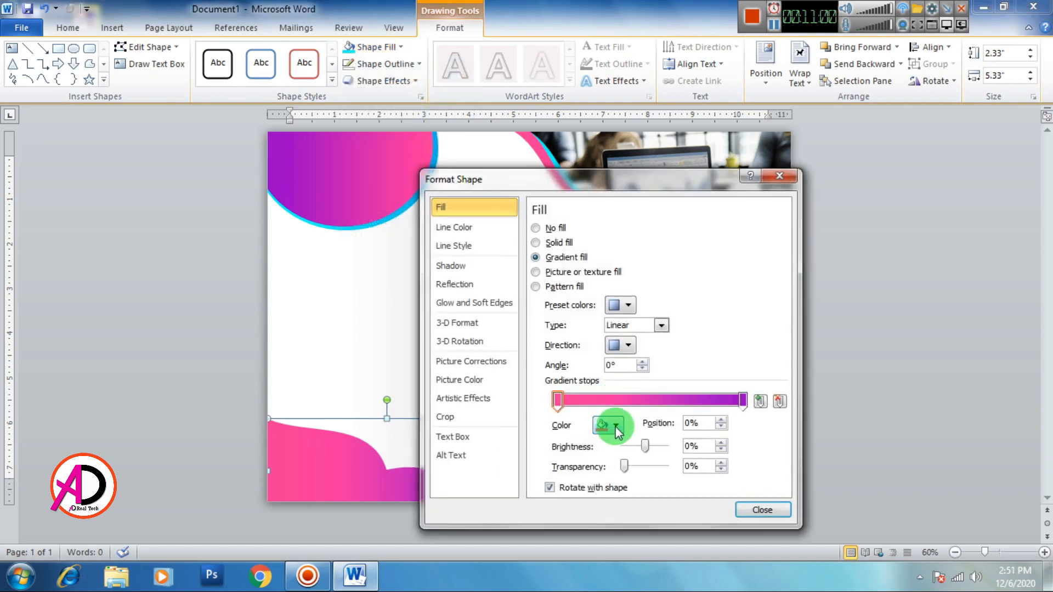
click(609, 425)
click(625, 394)
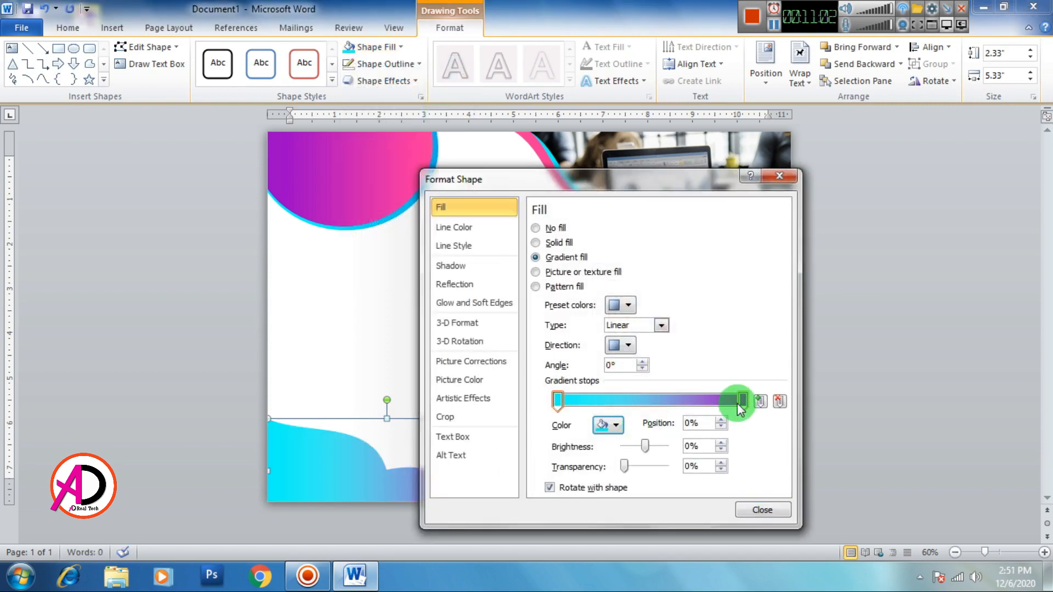
Step: Give the copied wave's last gradient stop a custom teal-green from the standard colors and shift that stop inward
click(612, 427)
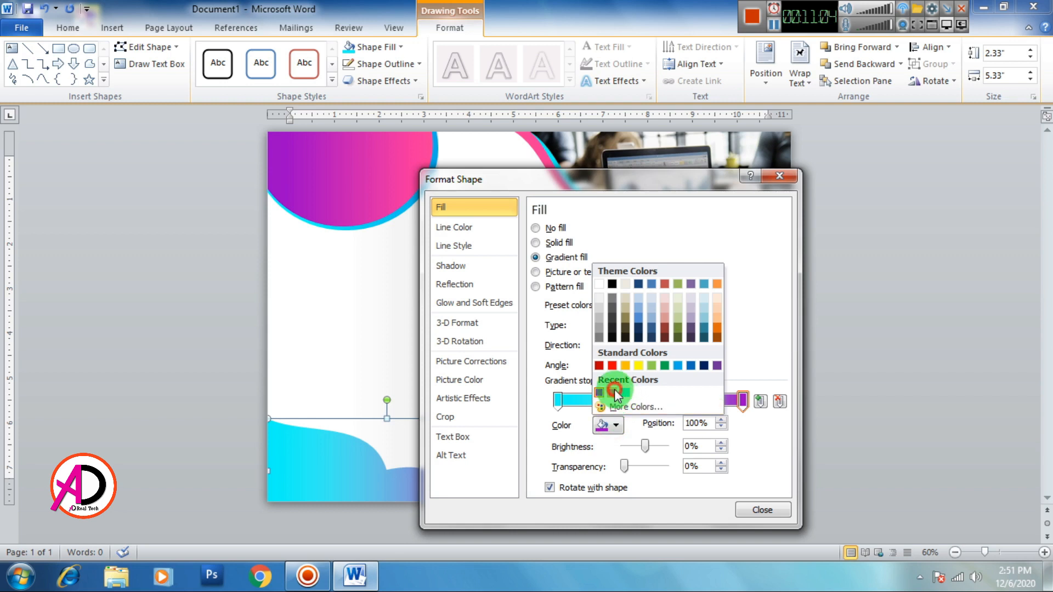
click(613, 392)
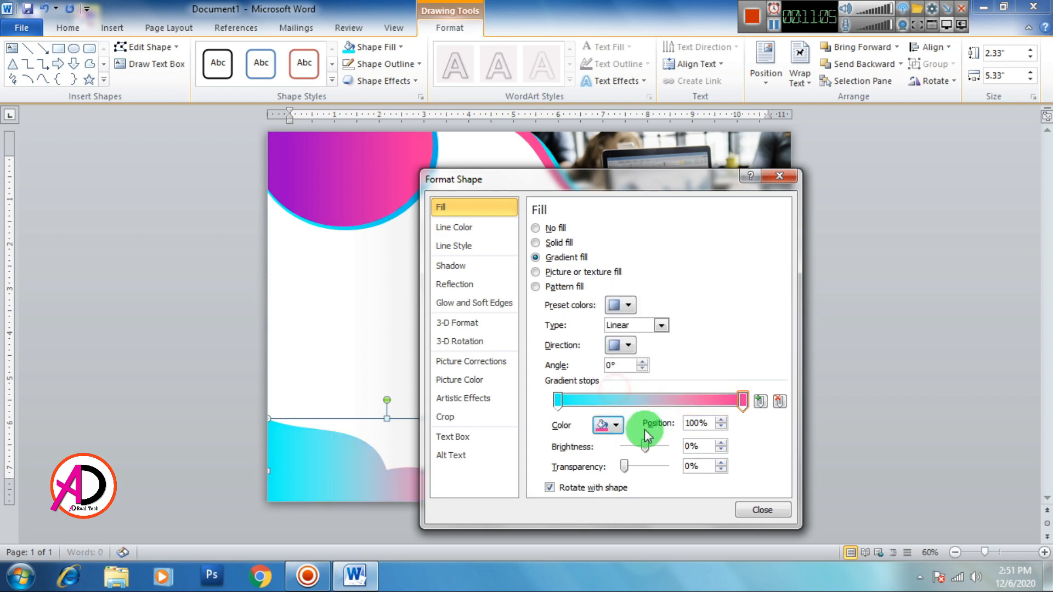
click(608, 425)
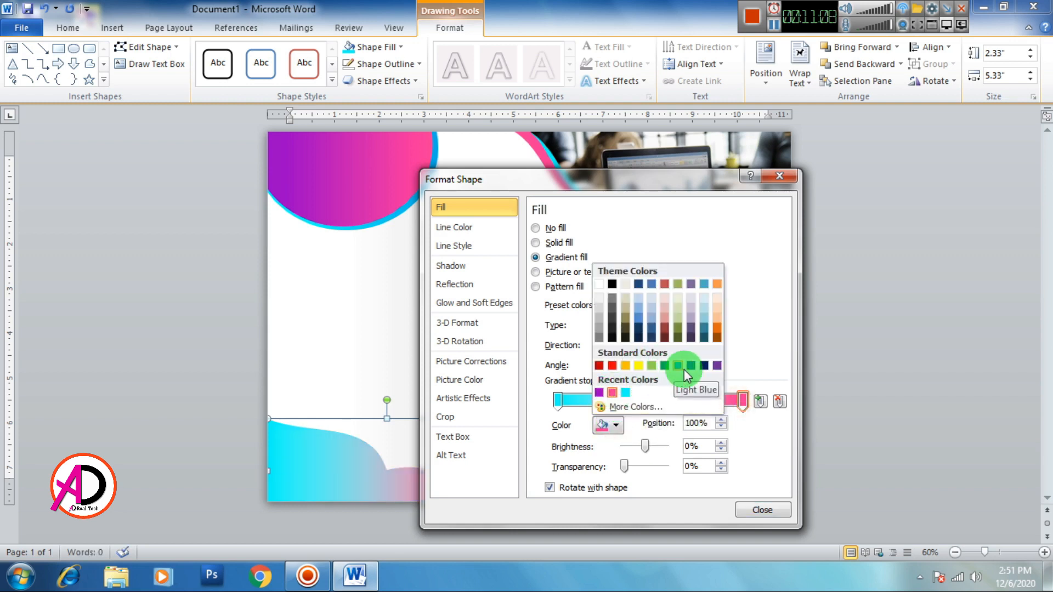
click(659, 406)
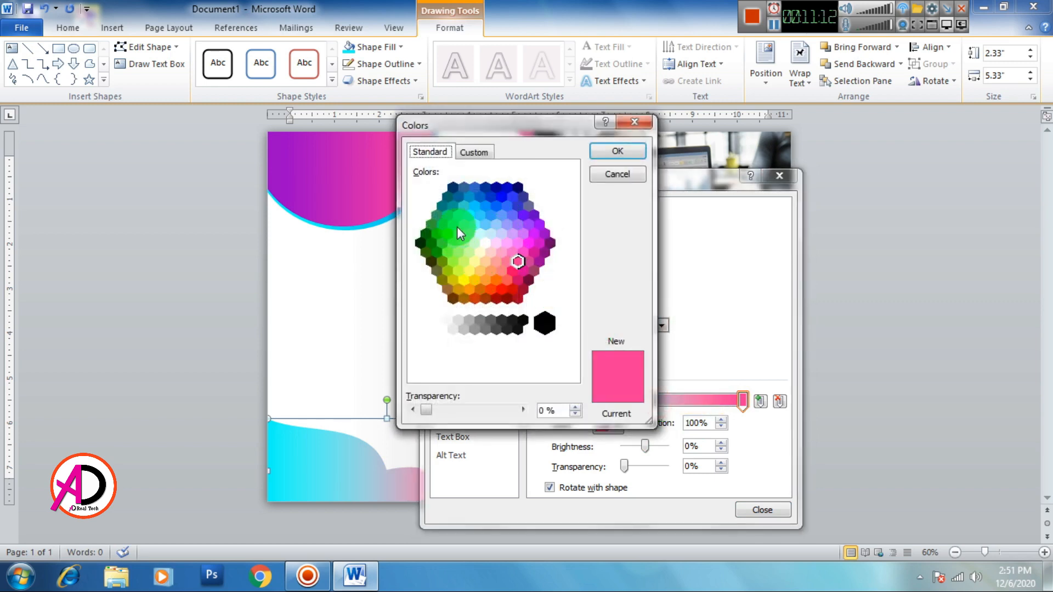
click(458, 213)
click(609, 150)
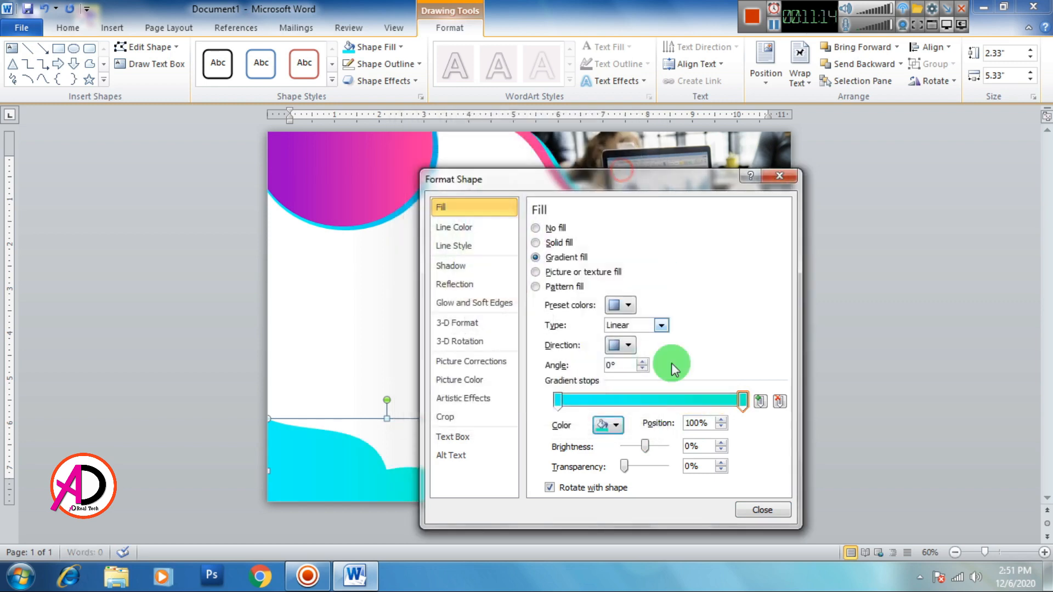
drag(741, 401, 702, 408)
click(757, 506)
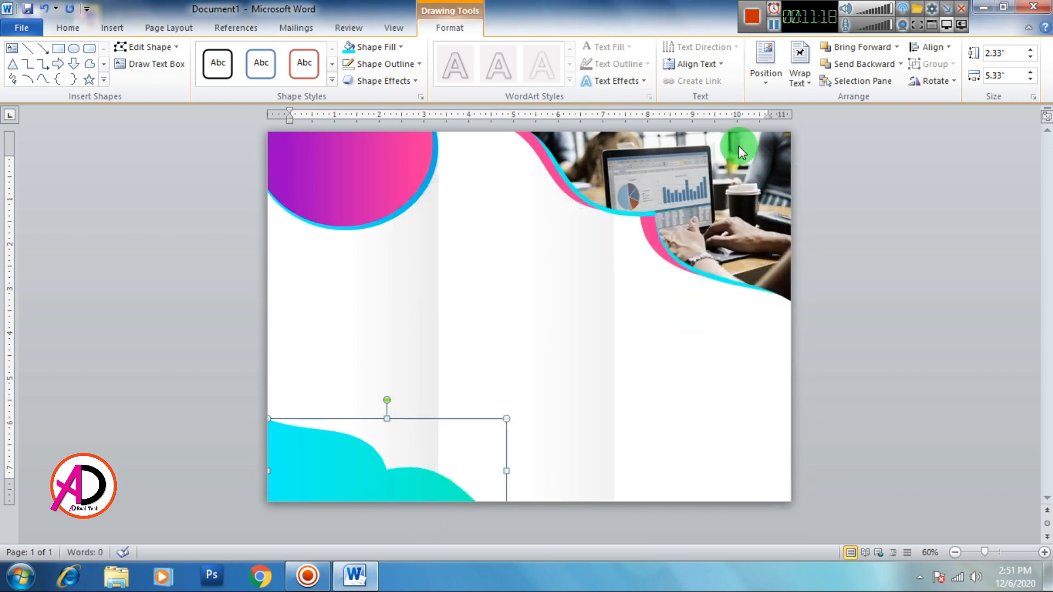
Step: Send the cyan-teal wave behind the pink-purple one, offset so it forms a thin rim along the upper edge
click(846, 65)
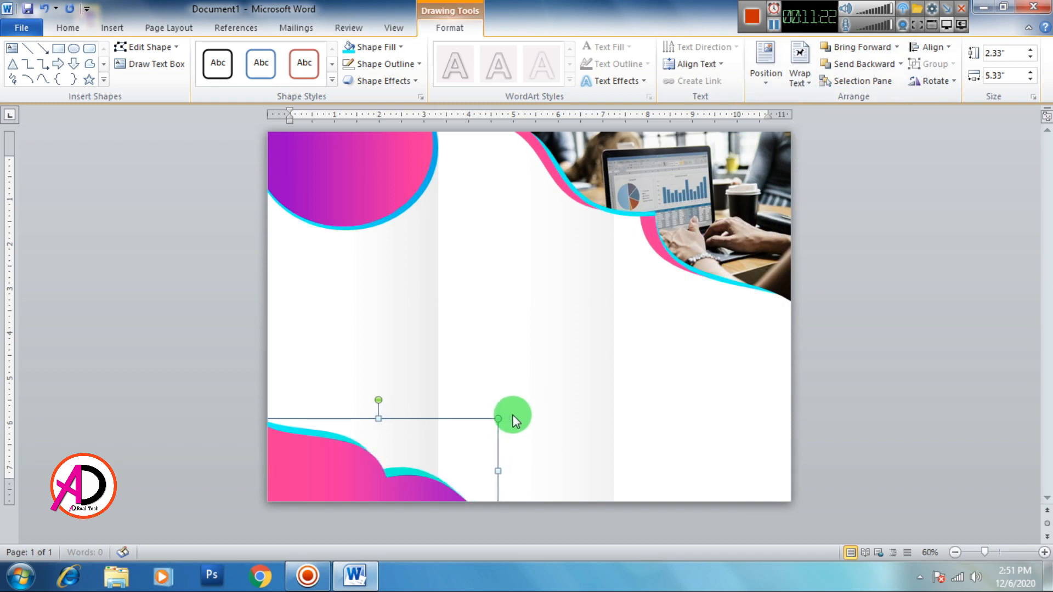
click(850, 460)
scroll(582, 420, down, 5)
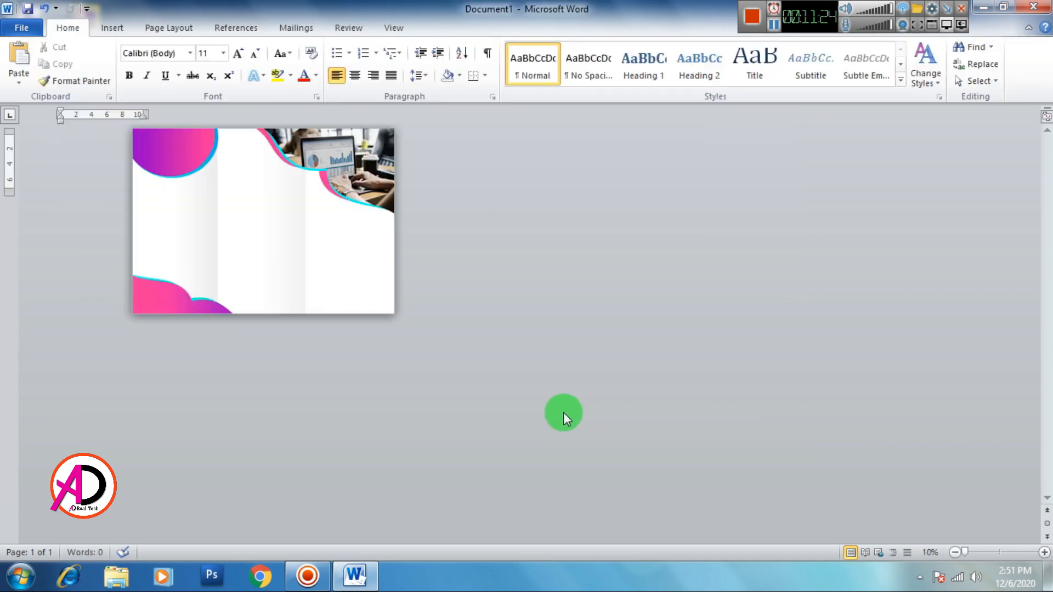
scroll(559, 412, up, 5)
scroll(557, 411, down, 2)
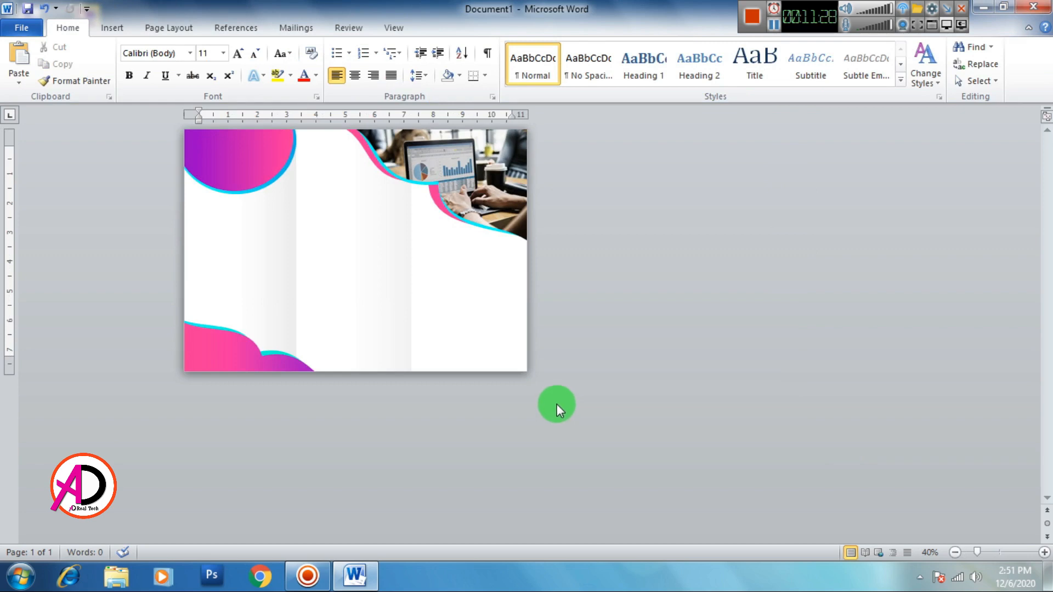
scroll(548, 363, up, 2)
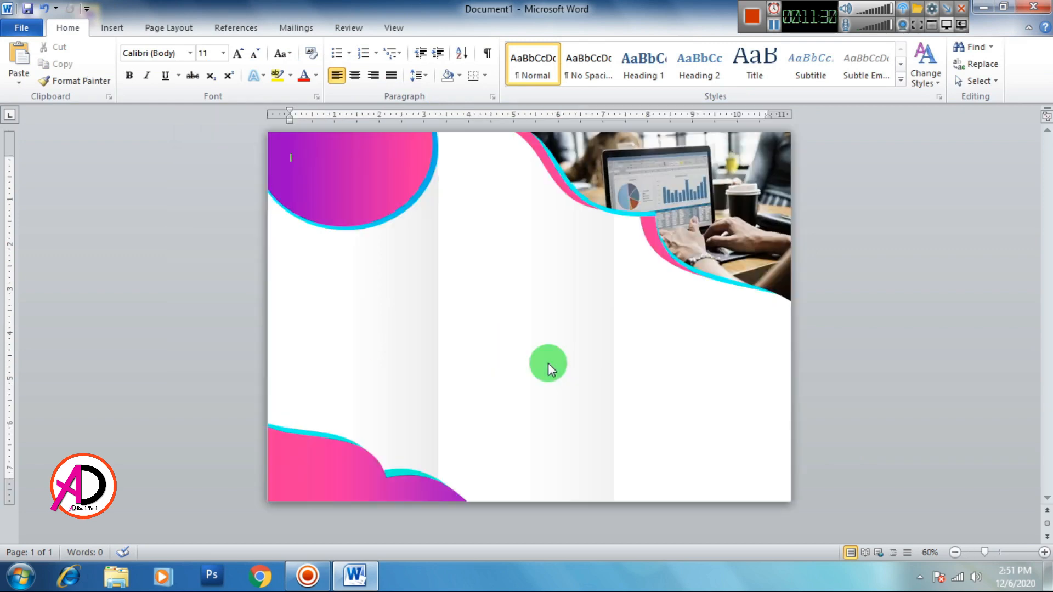
Step: Draw a rectangle about 5.43" wide and 0.93" high in the page's lower-right corner
click(112, 29)
click(225, 62)
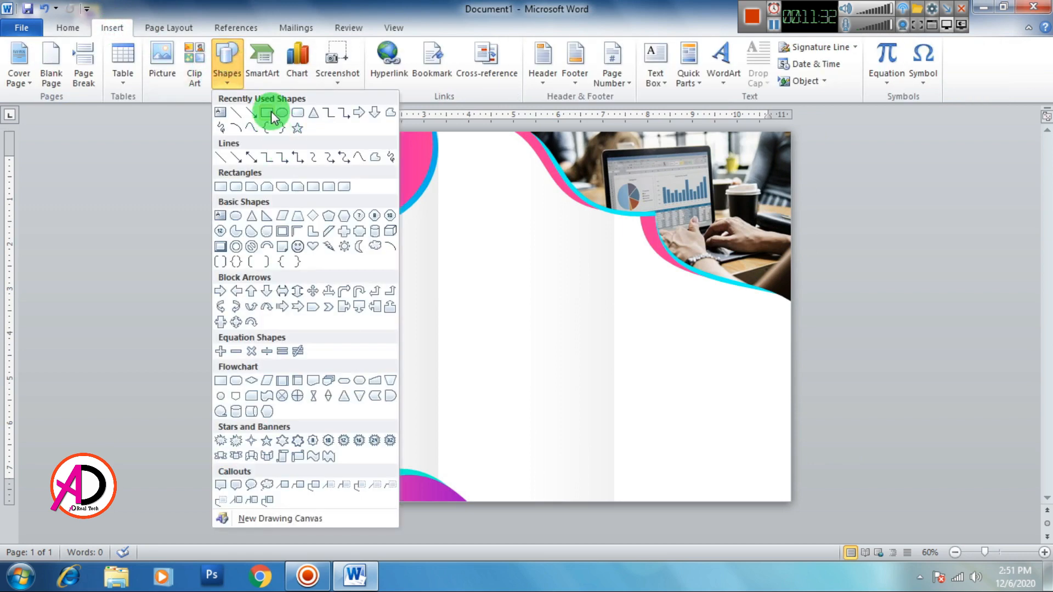
click(270, 111)
mouse_move(548, 460)
mouse_down()
mouse_move(565, 472)
mouse_move(790, 503)
mouse_up()
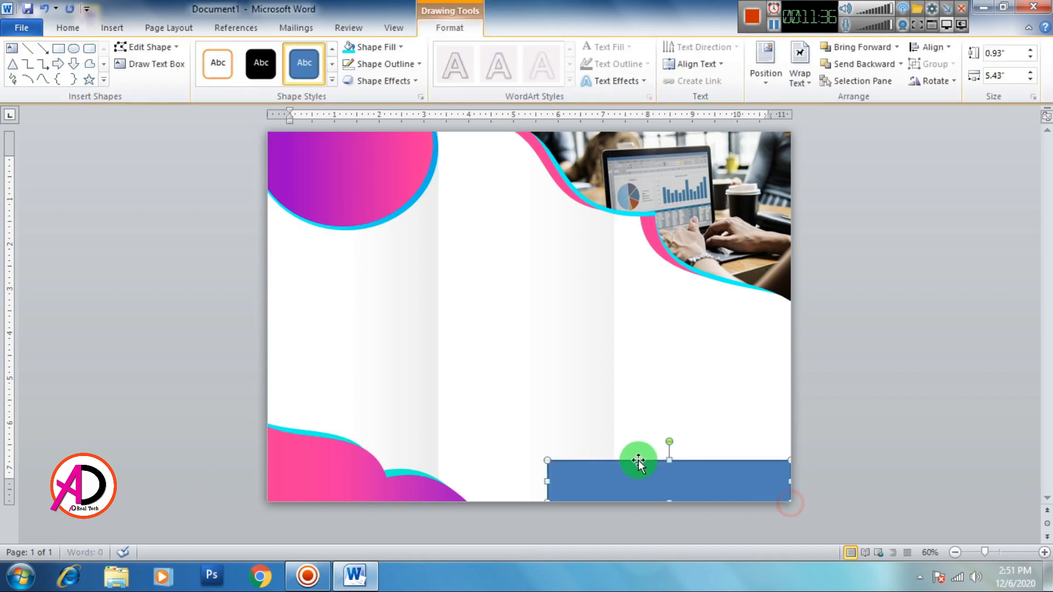
Step: Edit the lower-right rectangle's points and delete its upper-left corner point to leave a triangle
click(127, 49)
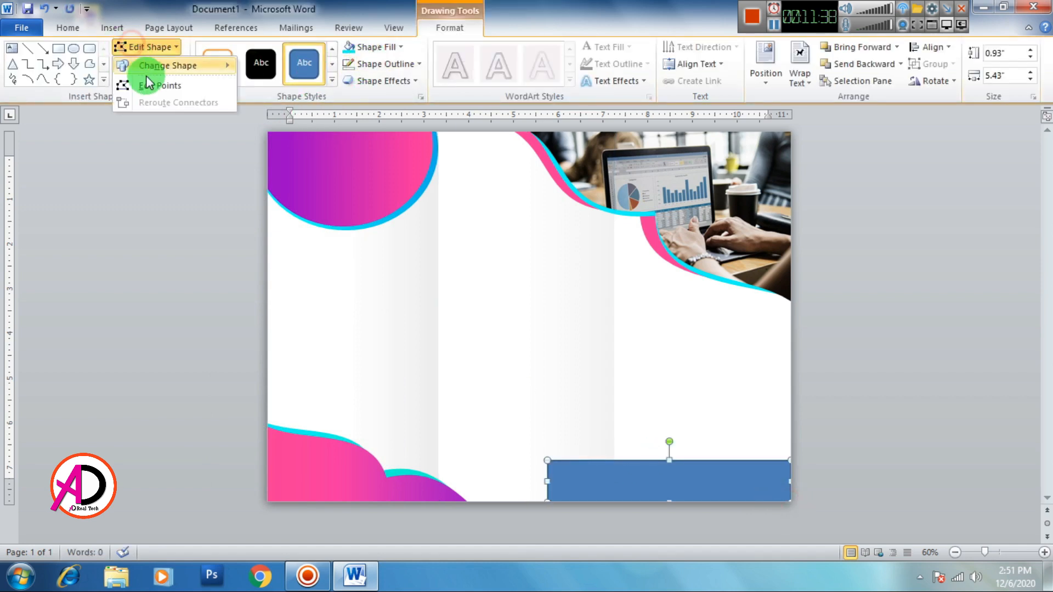
click(154, 82)
right_click(549, 461)
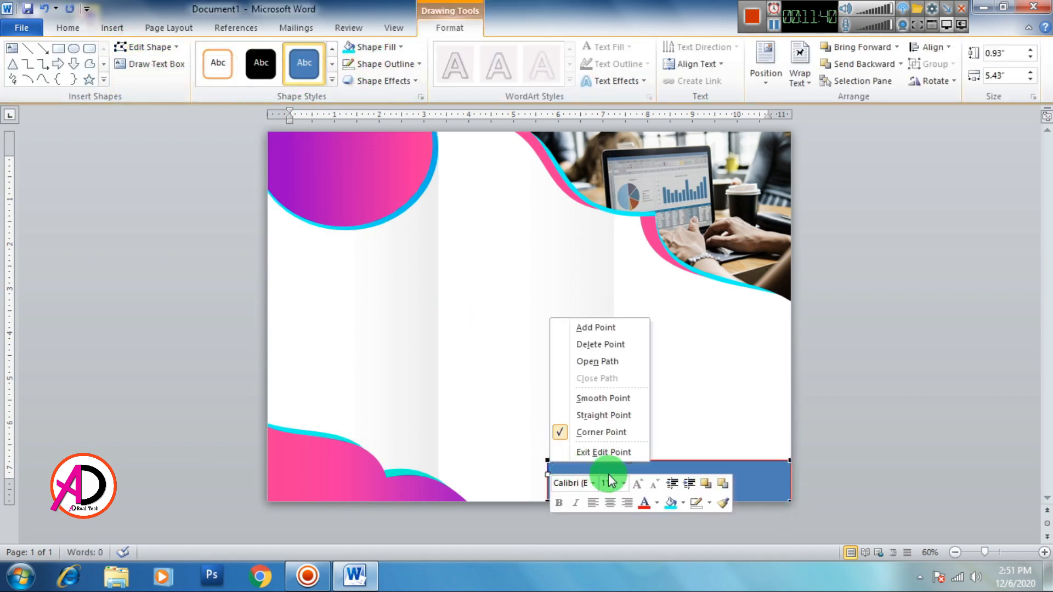
click(607, 360)
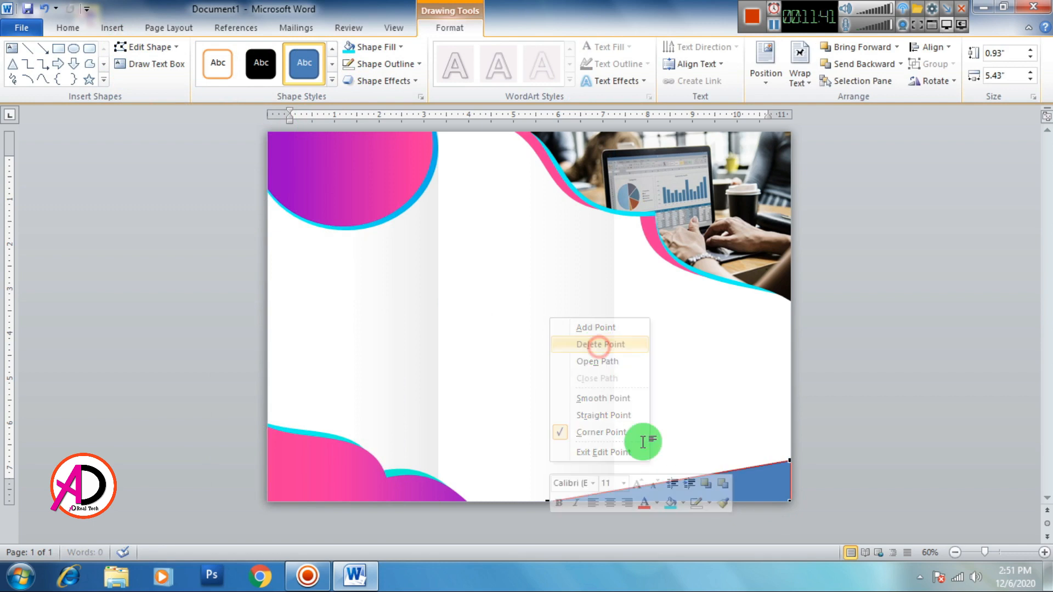
Step: Bend the triangle's sloping edge upward from both ends into one smooth arch about 1.15" high
click(548, 500)
drag(629, 491, 611, 464)
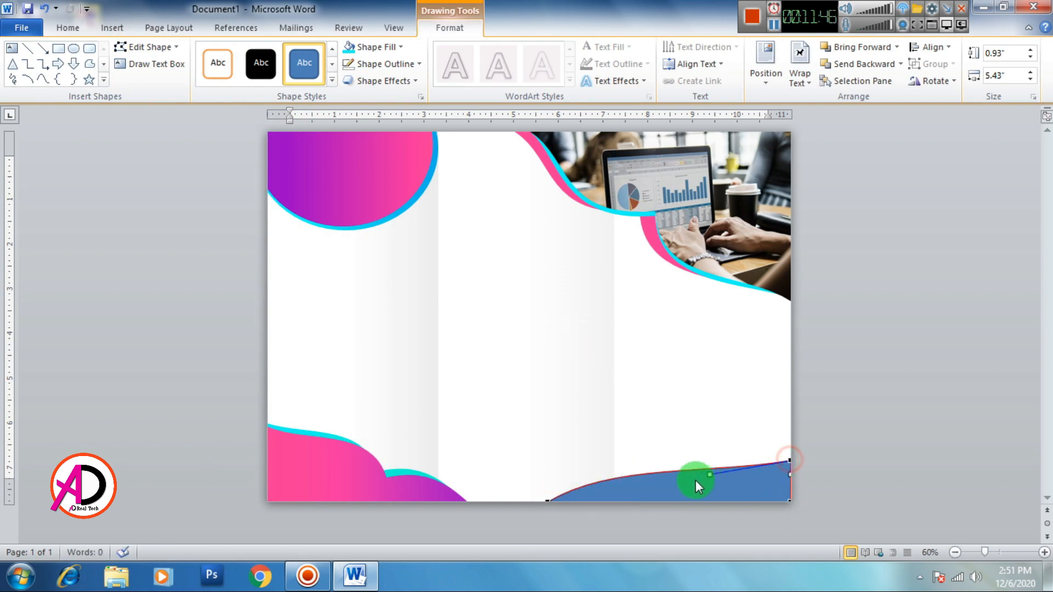
drag(710, 476, 758, 466)
click(851, 494)
Step: Remove the outline of the blue arched shape in the lower-right corner
click(683, 444)
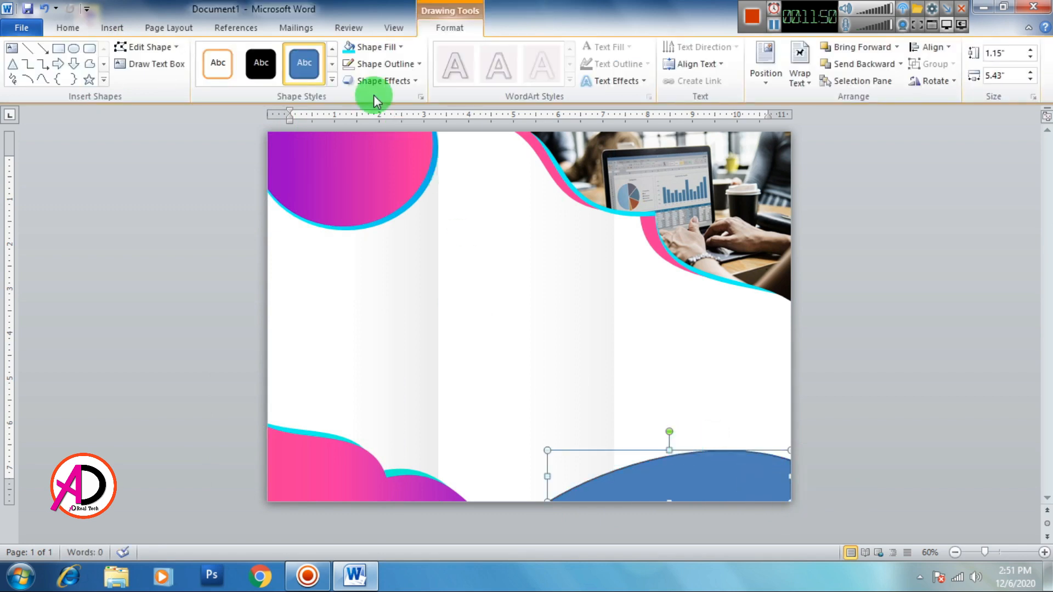
click(379, 81)
click(379, 64)
click(414, 219)
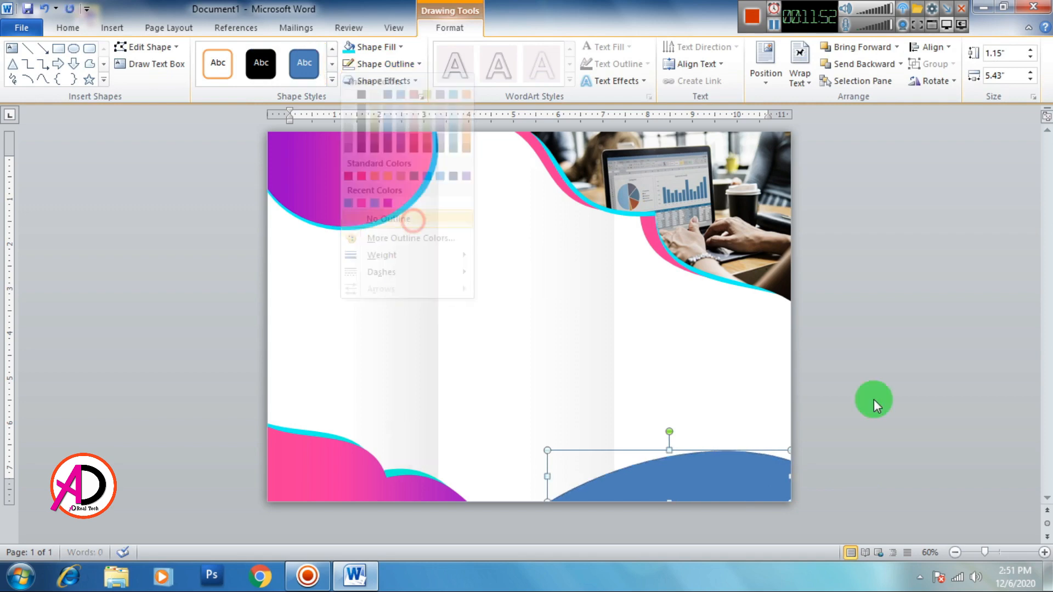
click(908, 403)
scroll(604, 405, down, 3)
scroll(603, 404, up, 3)
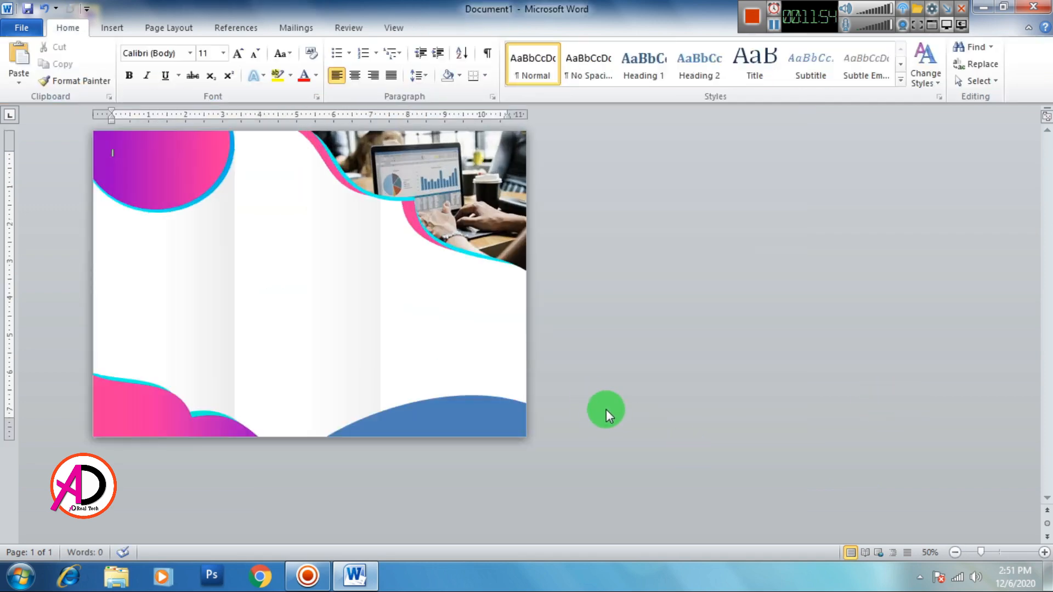
Step: Give the lower-right arched shape a linear gradient fill with the recent purple as first stop
click(700, 487)
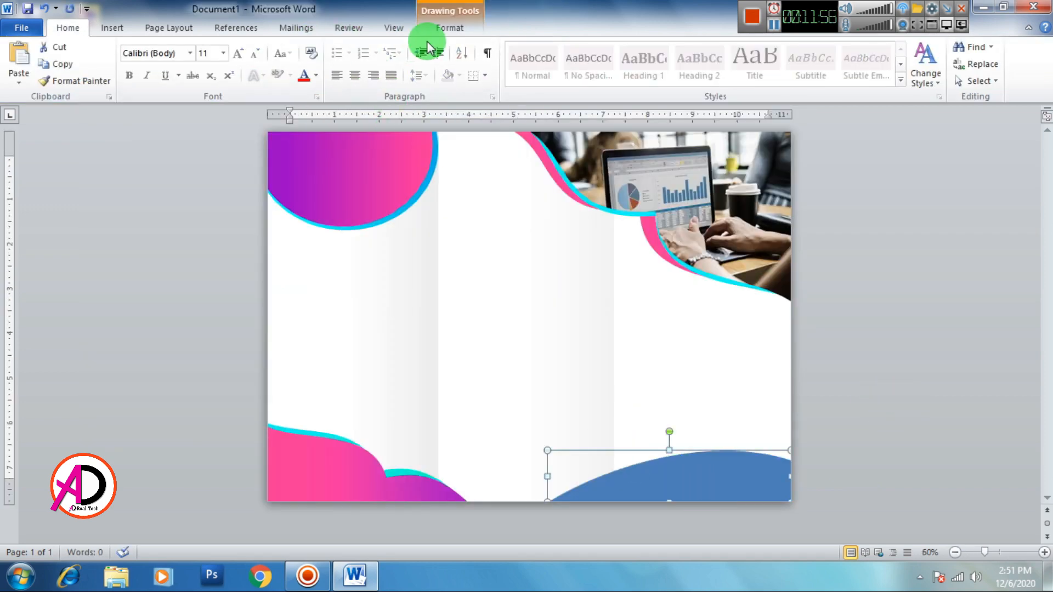
click(441, 31)
click(381, 48)
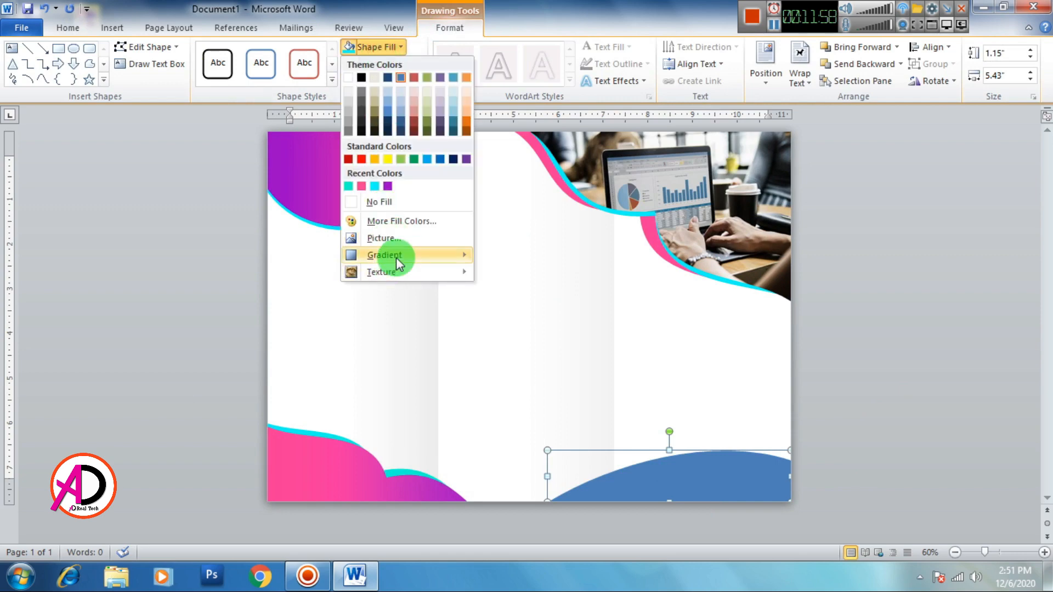
mouse_move(398, 256)
click(593, 536)
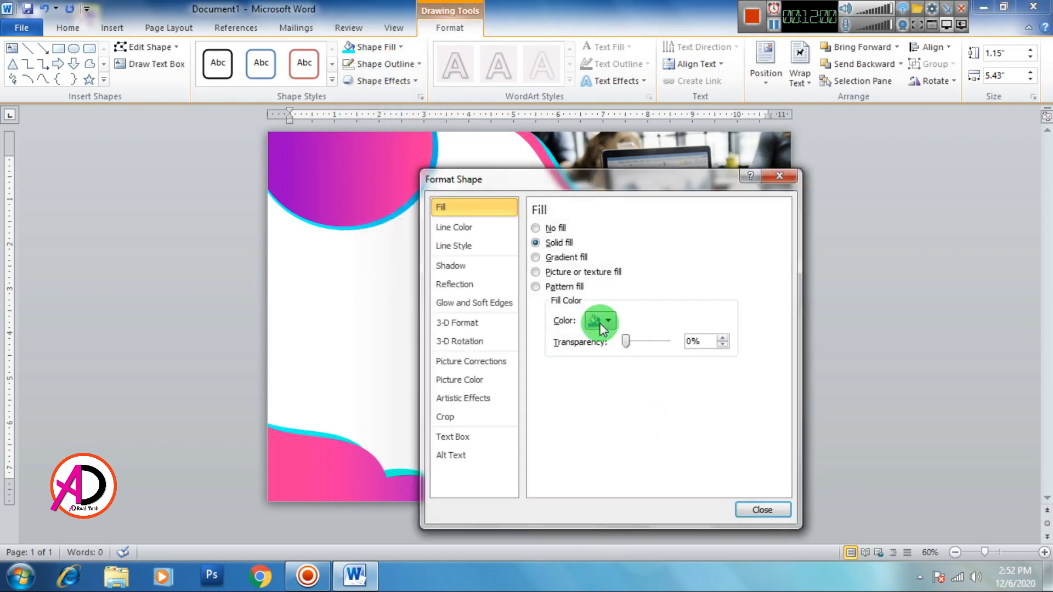
click(565, 258)
drag(618, 192, 282, 105)
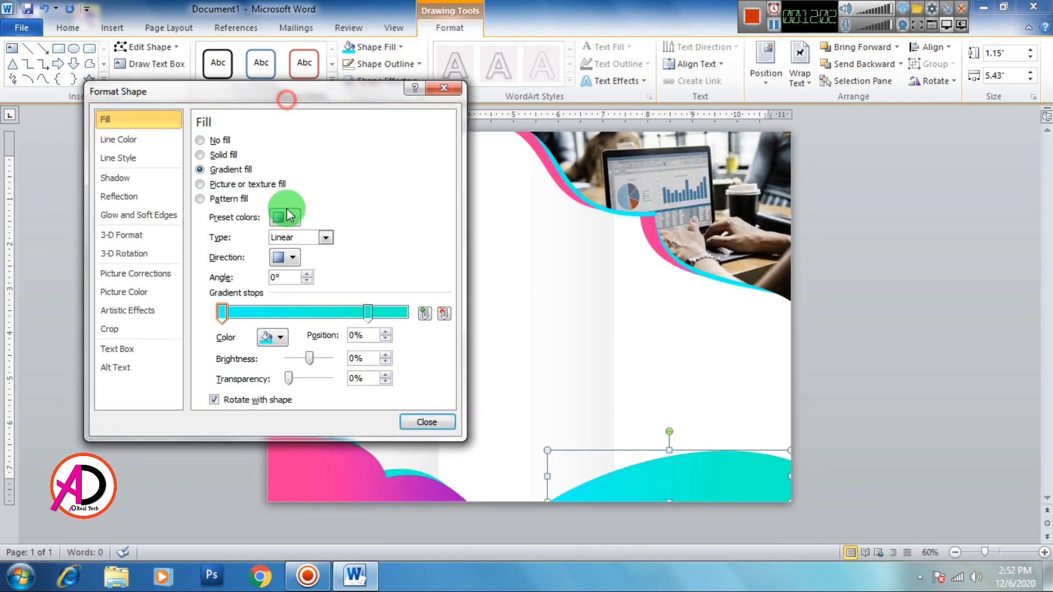
click(281, 343)
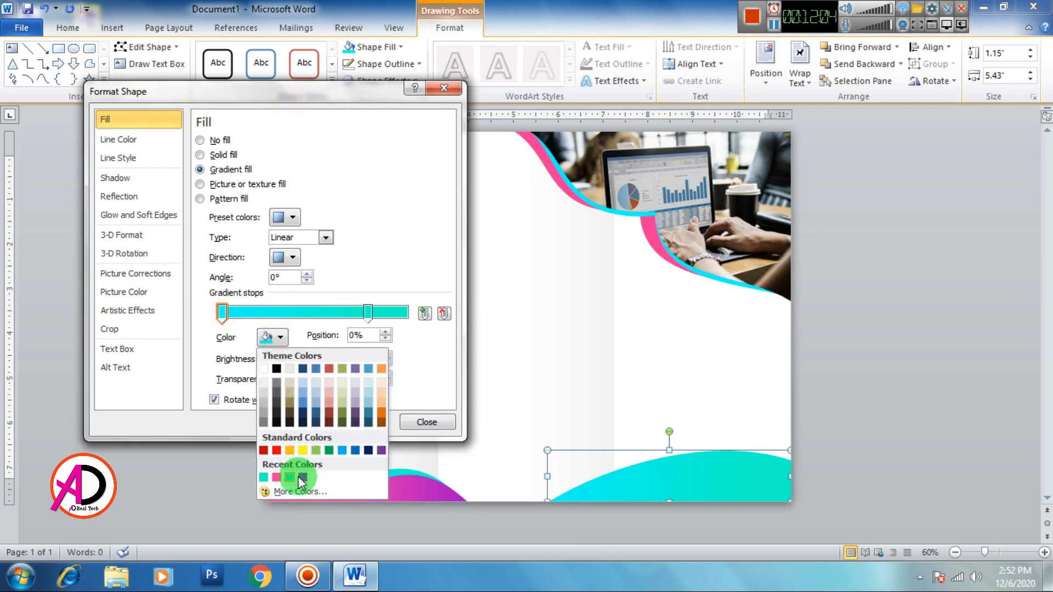
click(294, 475)
Step: Move the arched shape's last gradient stop to 100% and color it with the recent pink
drag(369, 317, 407, 317)
click(280, 338)
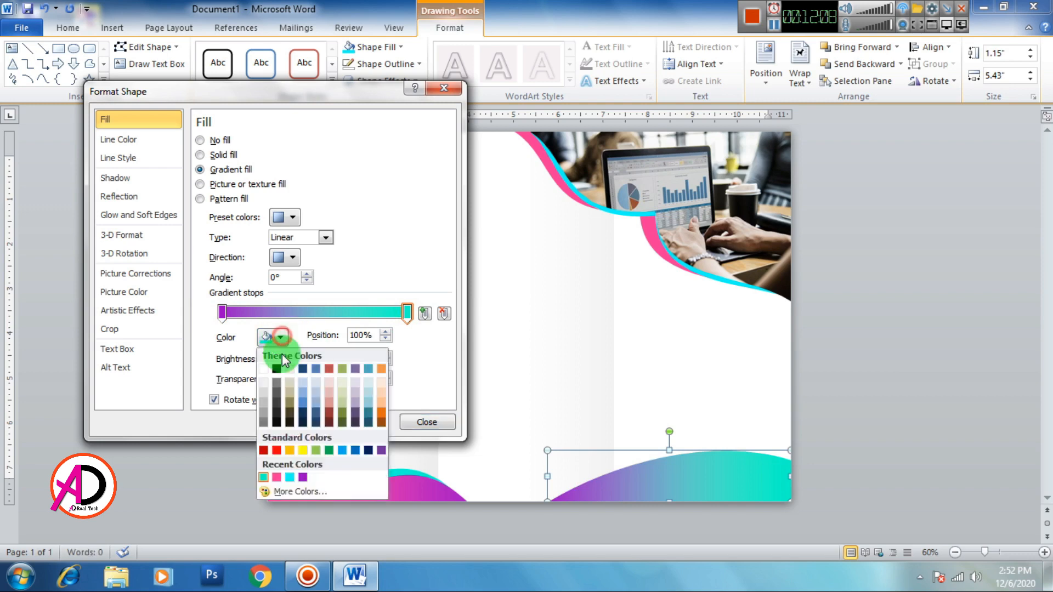
click(282, 475)
click(436, 423)
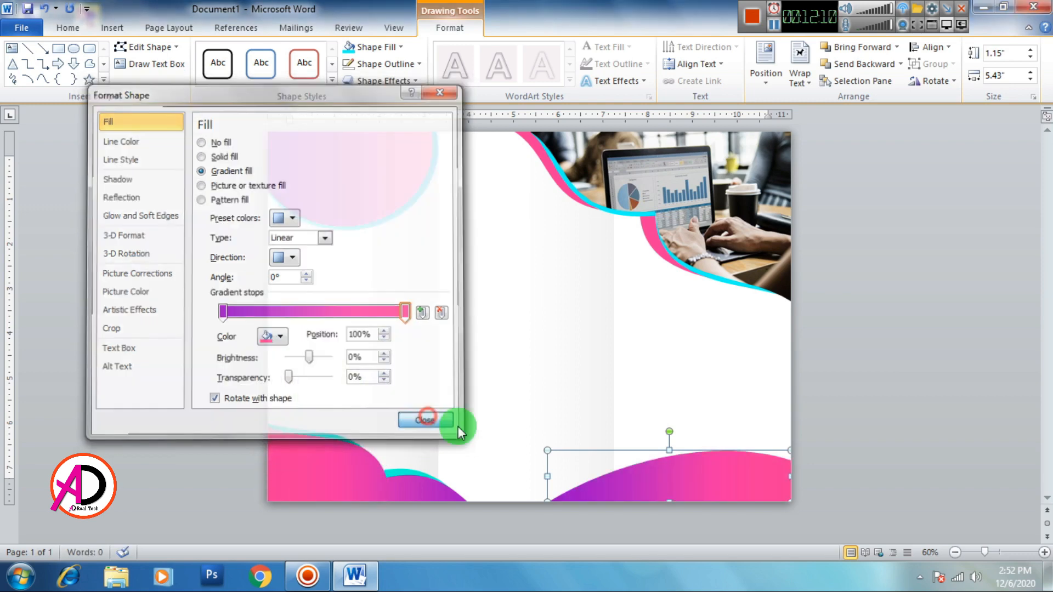
click(945, 490)
click(735, 477)
click(881, 470)
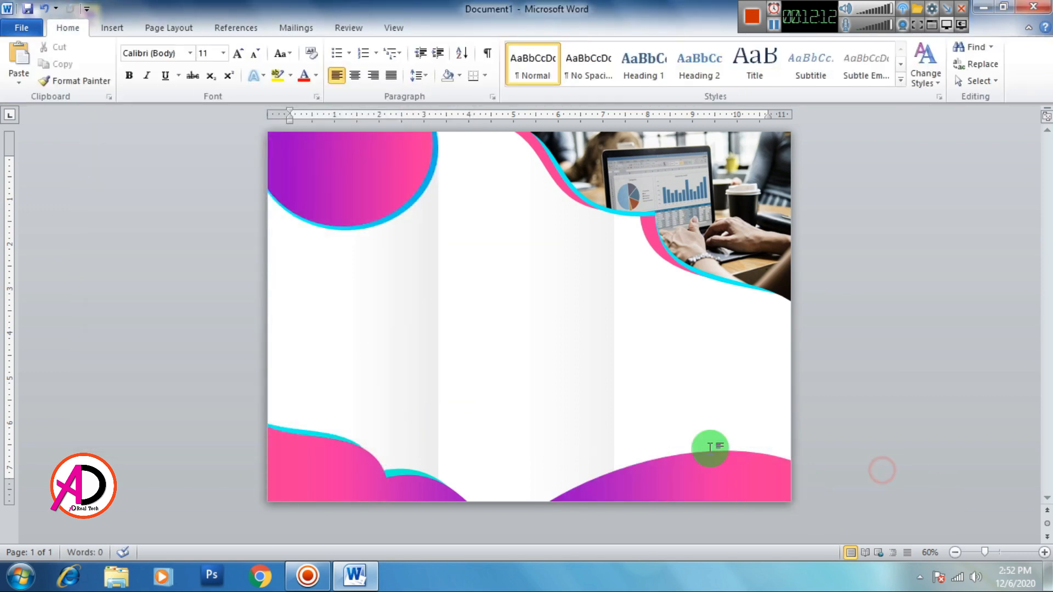
scroll(694, 422, down, 3)
scroll(647, 407, up, 3)
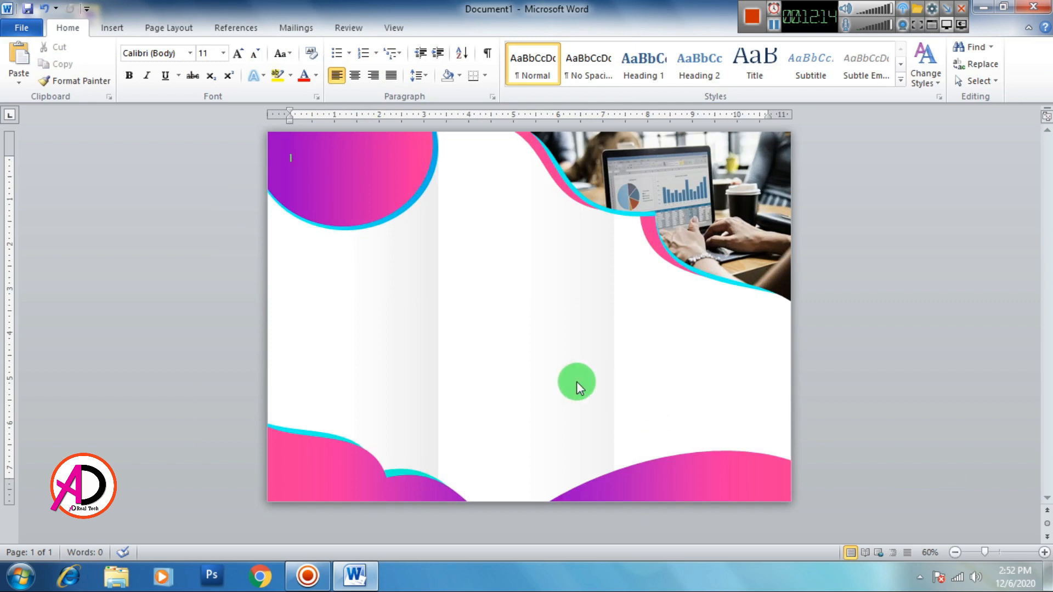
Step: Draw a circle about 2.63" in diameter in the upper part of the middle panel
scroll(535, 366, up, 1)
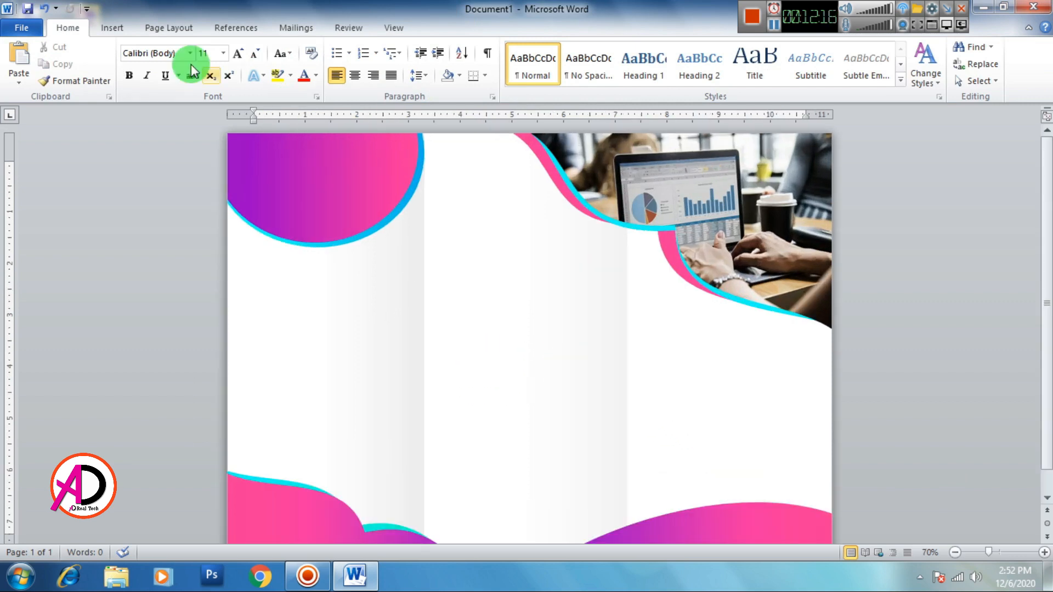
click(112, 27)
click(228, 66)
click(340, 200)
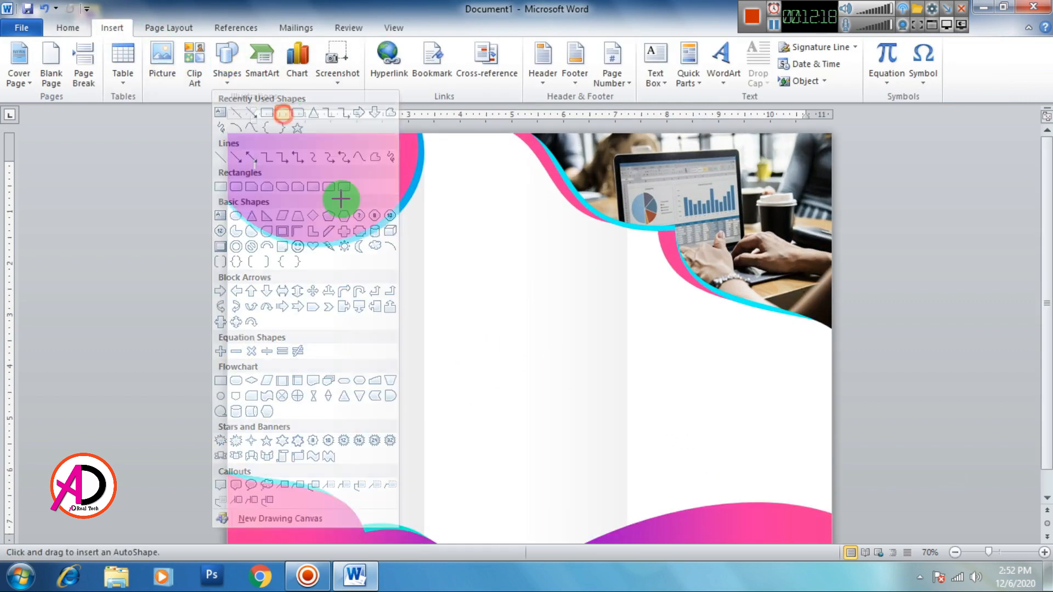
drag(444, 213, 571, 340)
drag(513, 288, 507, 257)
drag(568, 312, 573, 319)
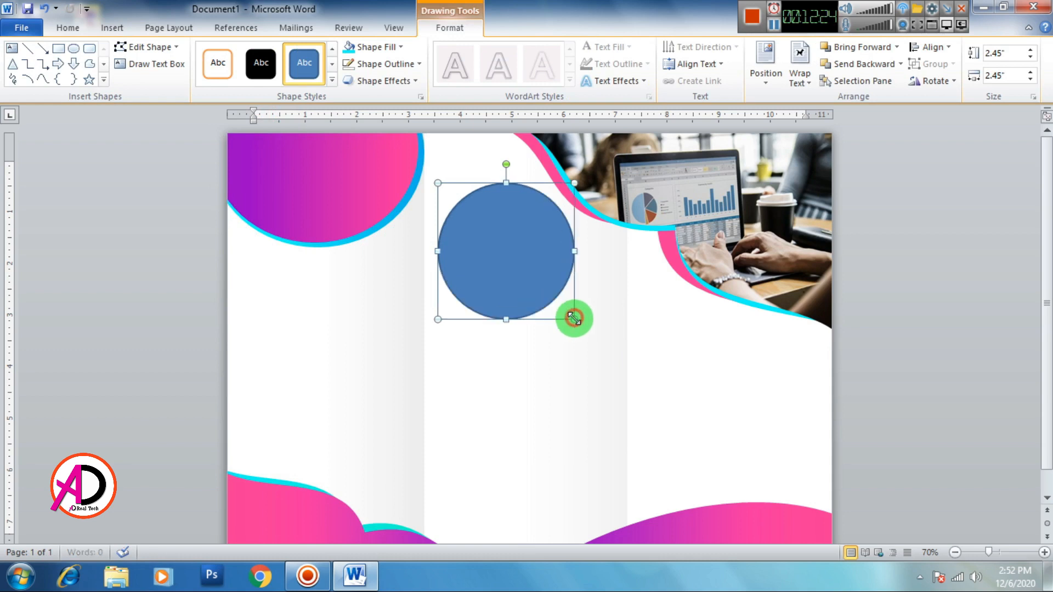
Step: Remove the circle's outline and give it the linear purple-to-pink gradient fill
click(384, 65)
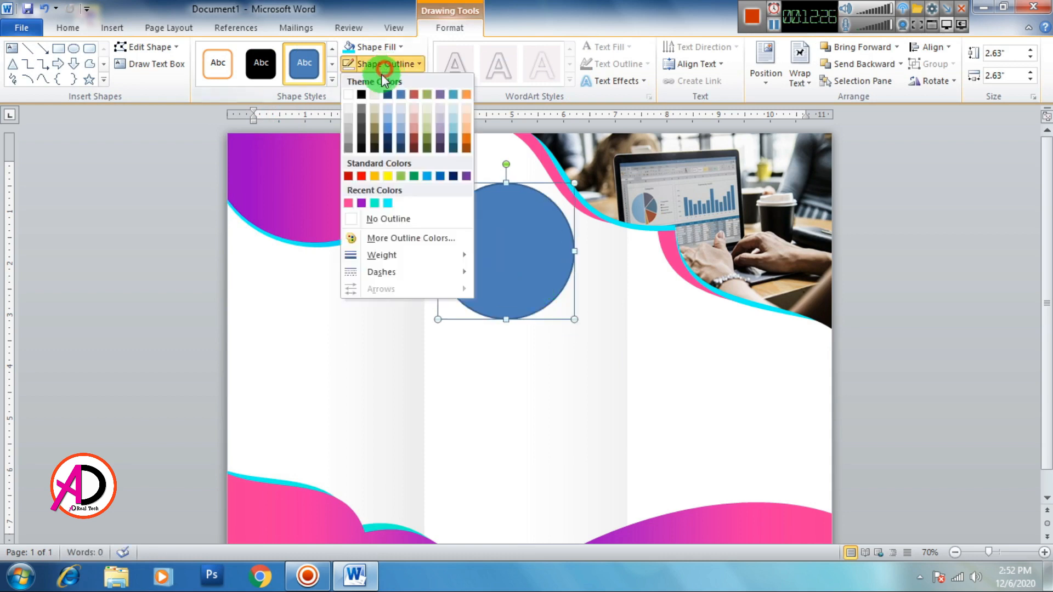
click(400, 220)
click(376, 46)
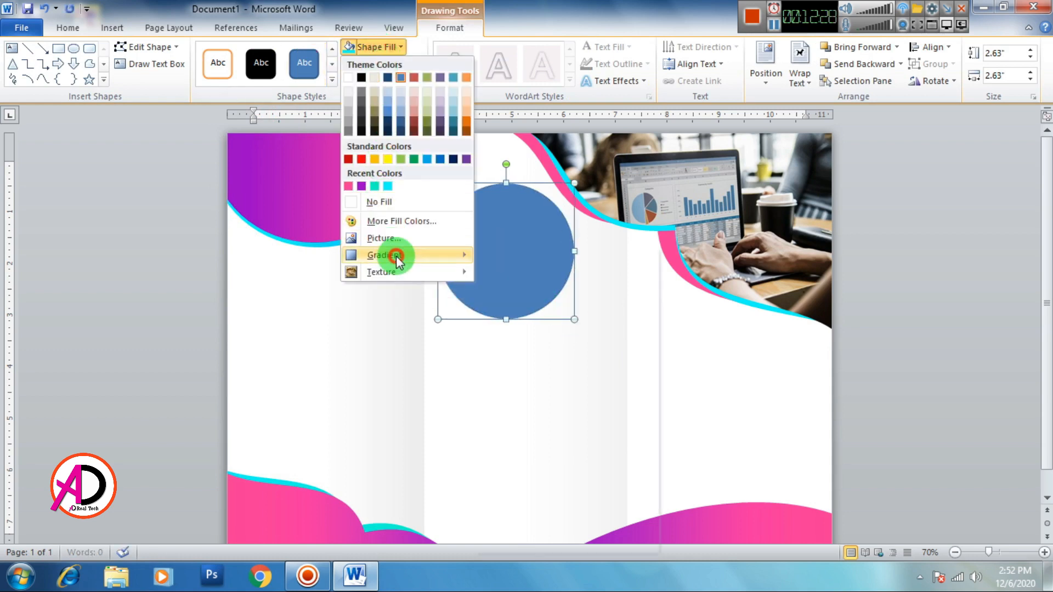
mouse_move(395, 254)
click(543, 536)
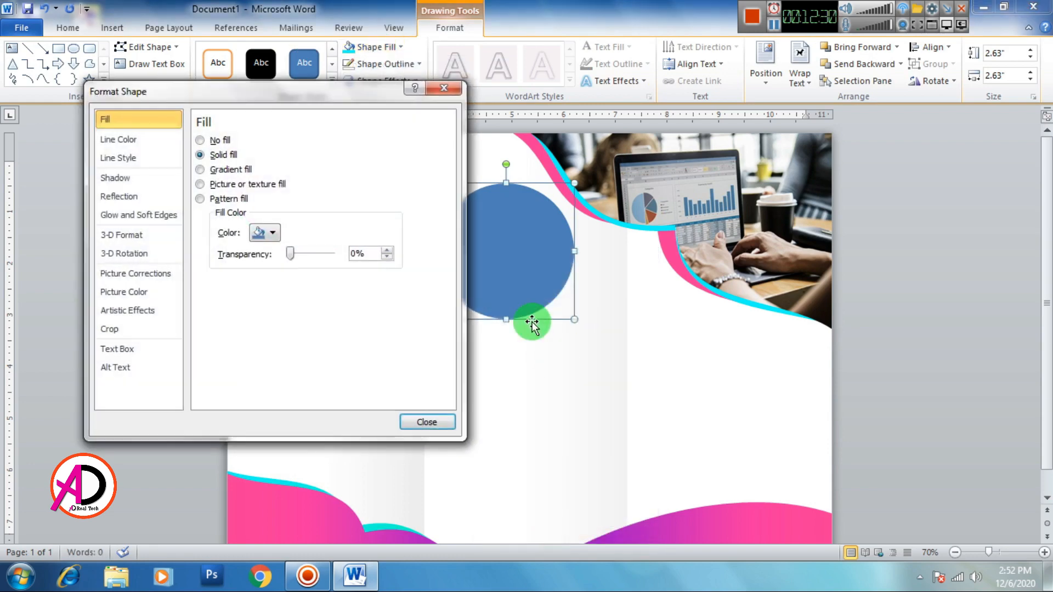
click(229, 169)
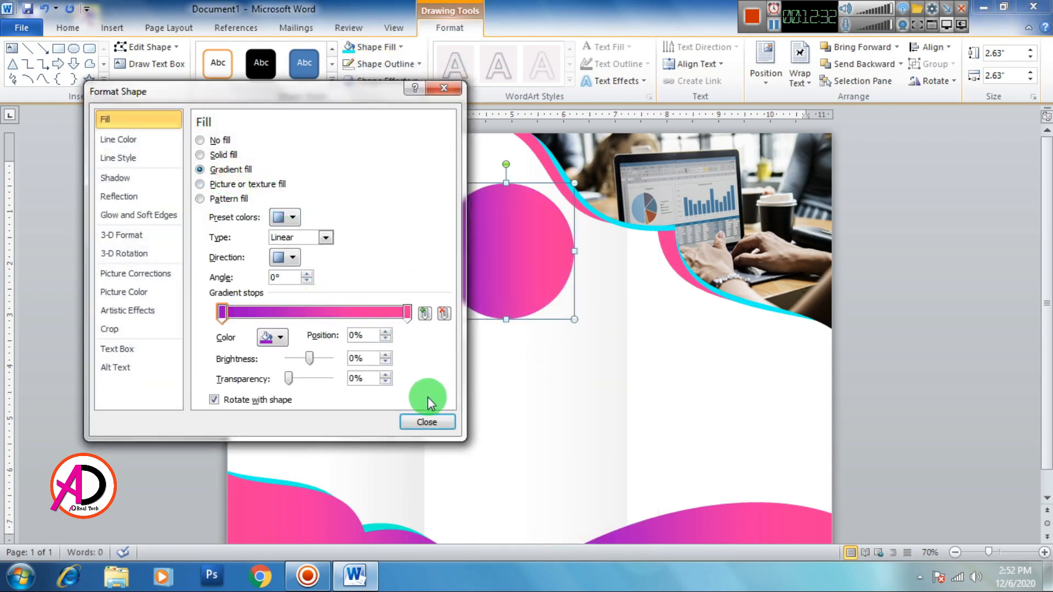
click(444, 422)
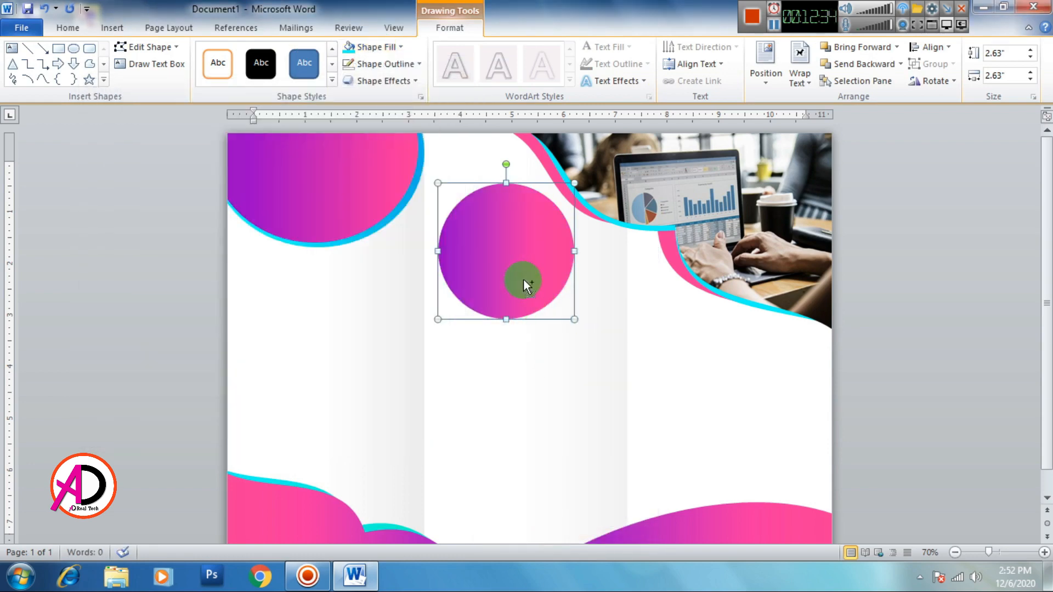
Step: Duplicate the gradient circle slightly offset and fill the copy white
drag(524, 279, 517, 281)
click(383, 47)
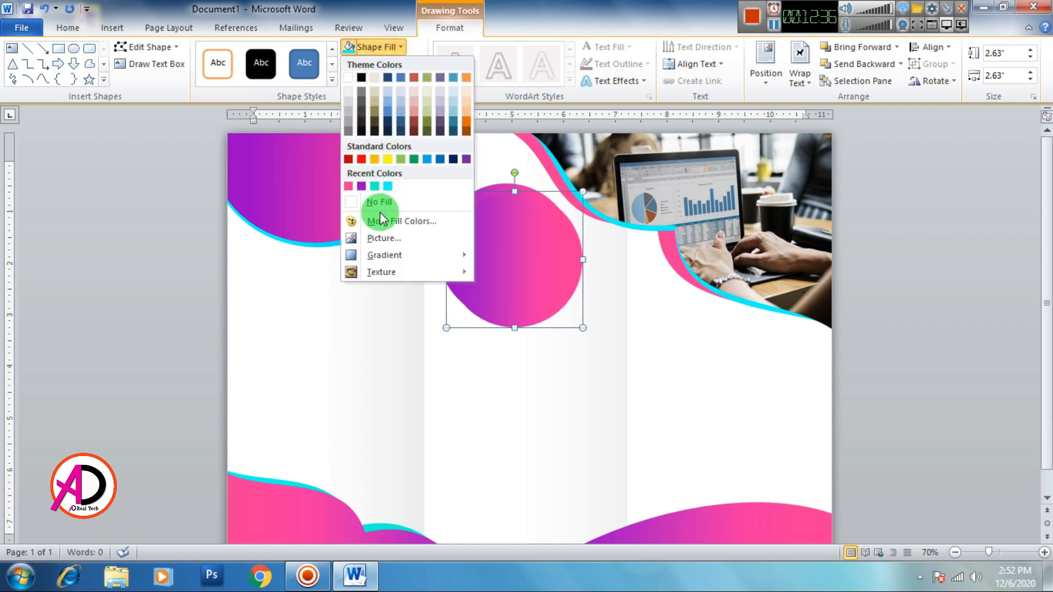
click(350, 79)
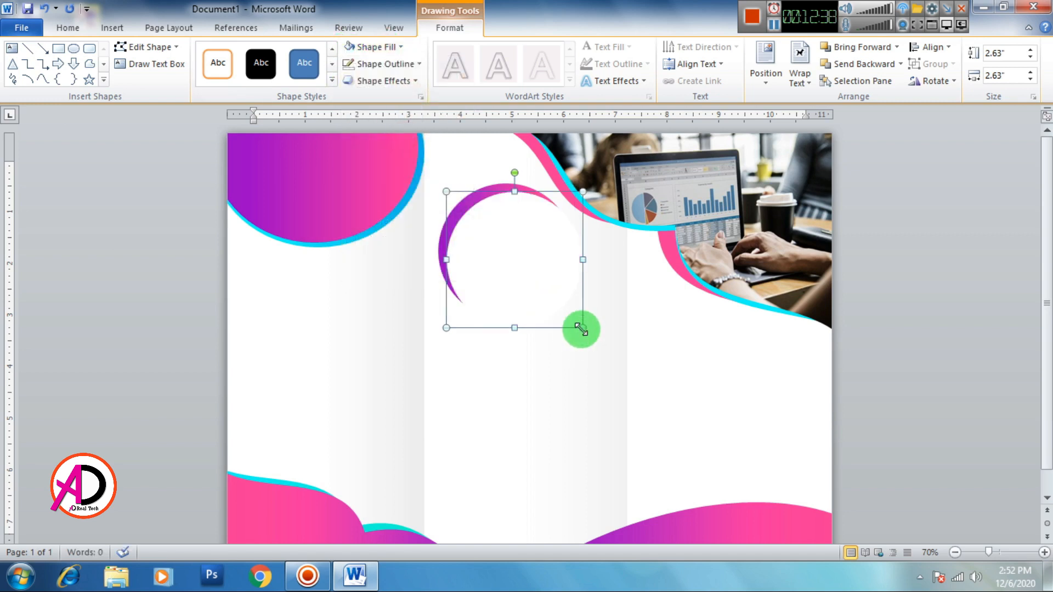
Step: Resize the white circle to about 2.28" and centre it inside the gradient circle, leaving an even ring
drag(581, 328, 530, 272)
key(ctrl+Up)
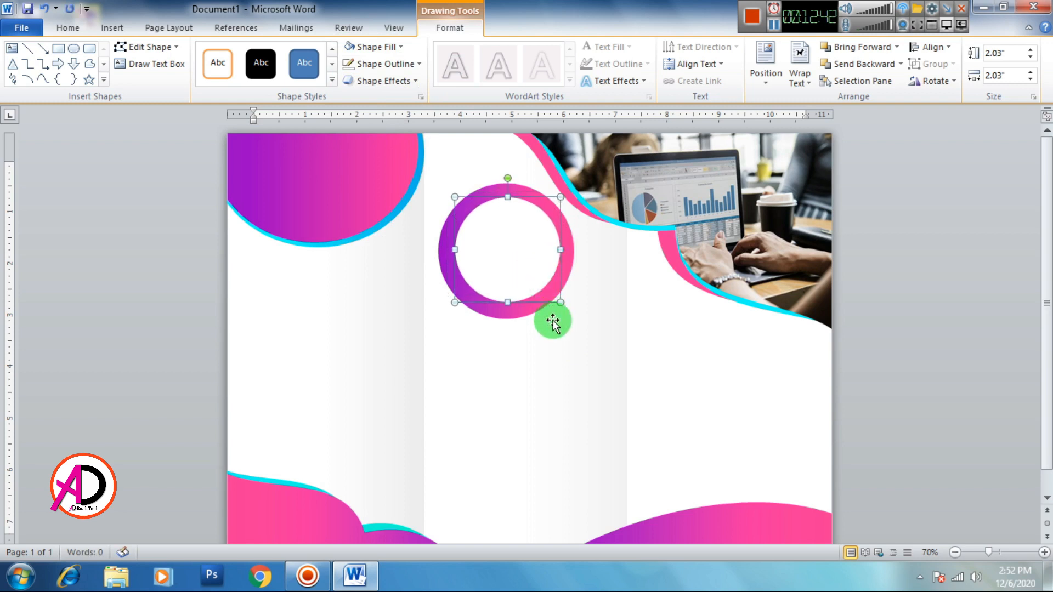
key(ctrl+Right)
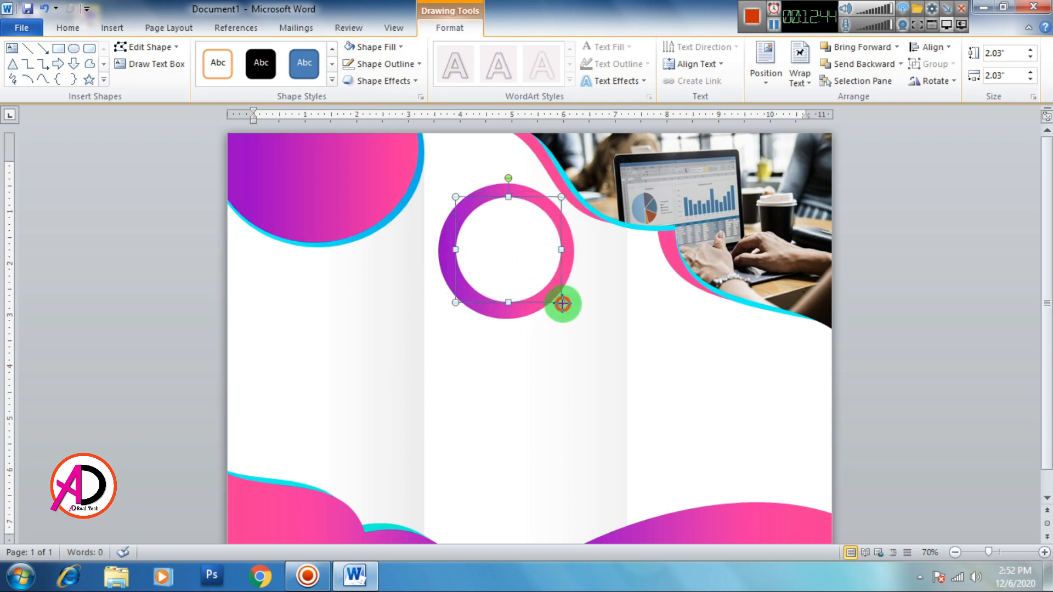
drag(561, 304, 573, 314)
key(ctrl+Left)
key(ctrl+Left)
key(ctrl+Left)
key(ctrl+Left)
key(ctrl+Left)
key(ctrl+Left)
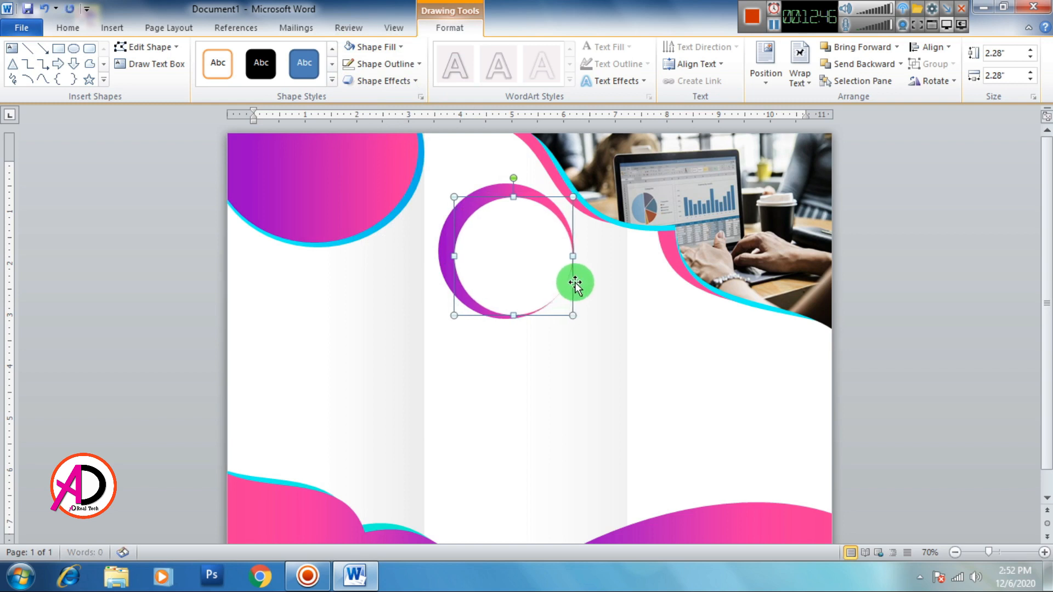
key(ctrl+Up)
key(ctrl+Up)
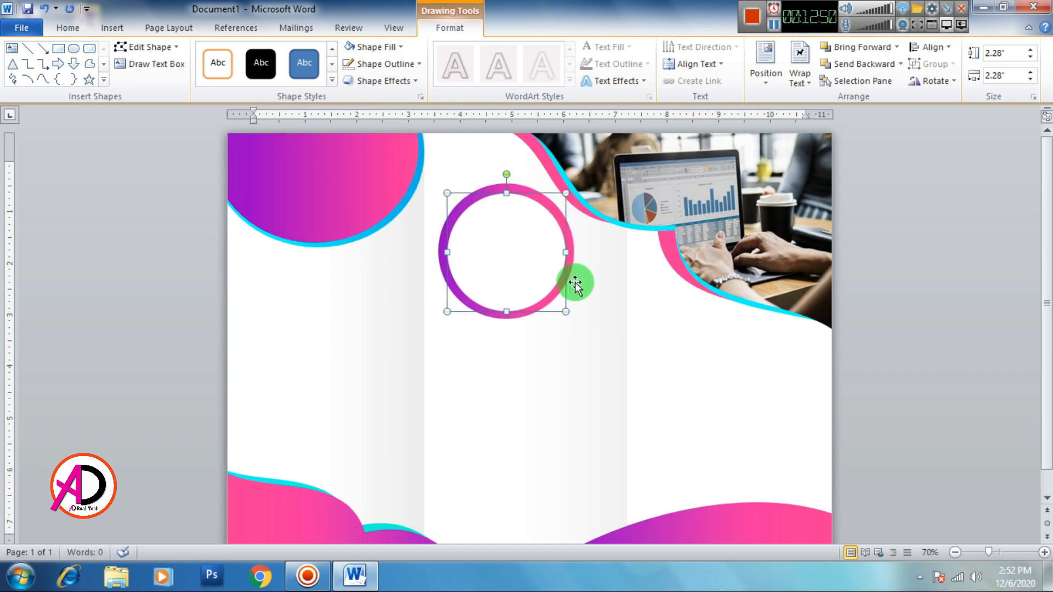
click(929, 360)
Step: Fill the white inner circle with the Physics-and-business picture from the Desktop
click(518, 251)
click(419, 33)
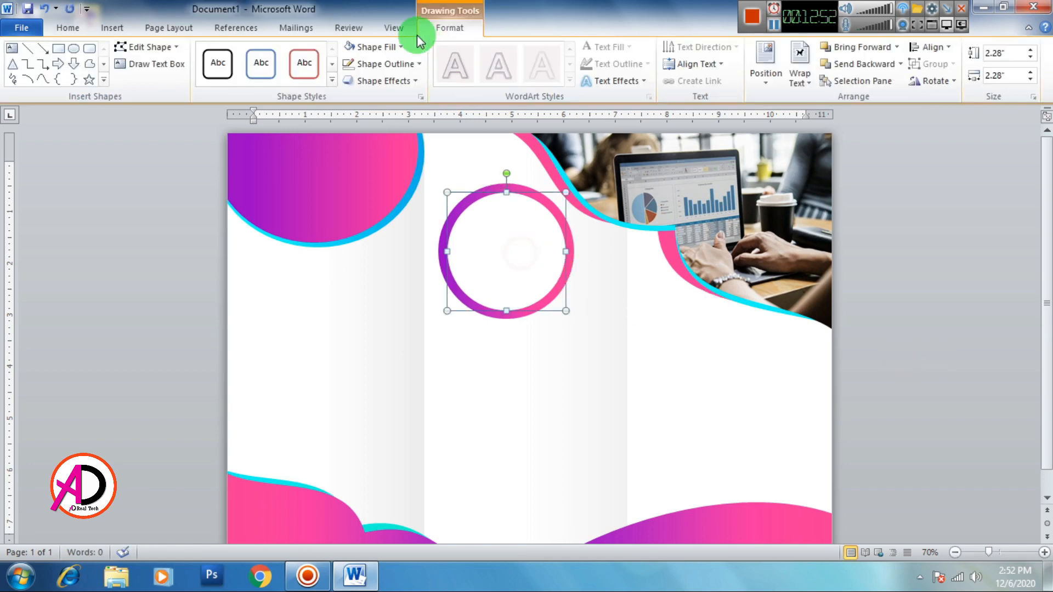
click(385, 54)
click(384, 237)
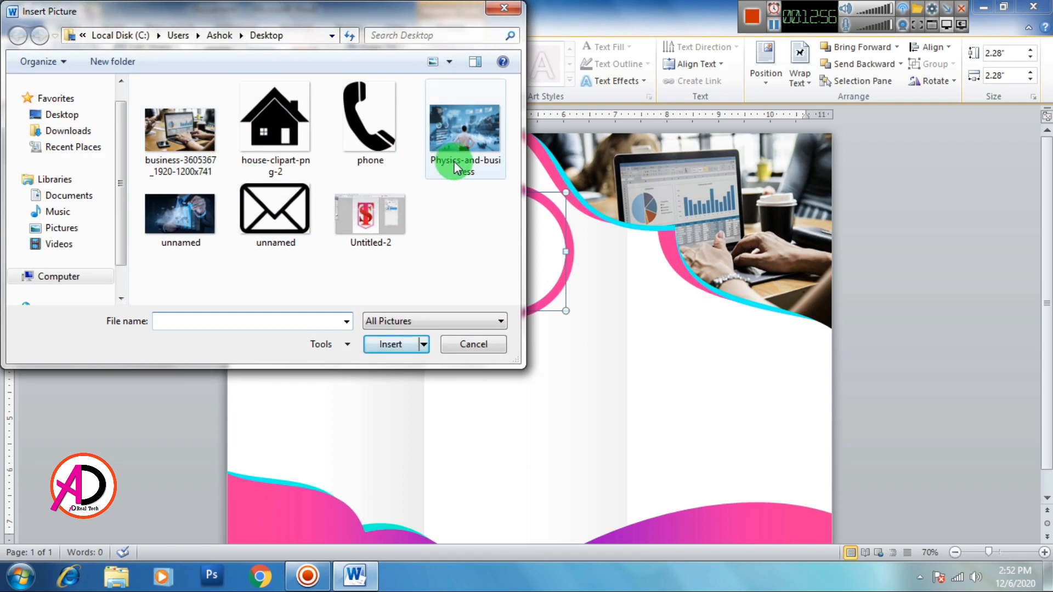
click(189, 233)
click(449, 144)
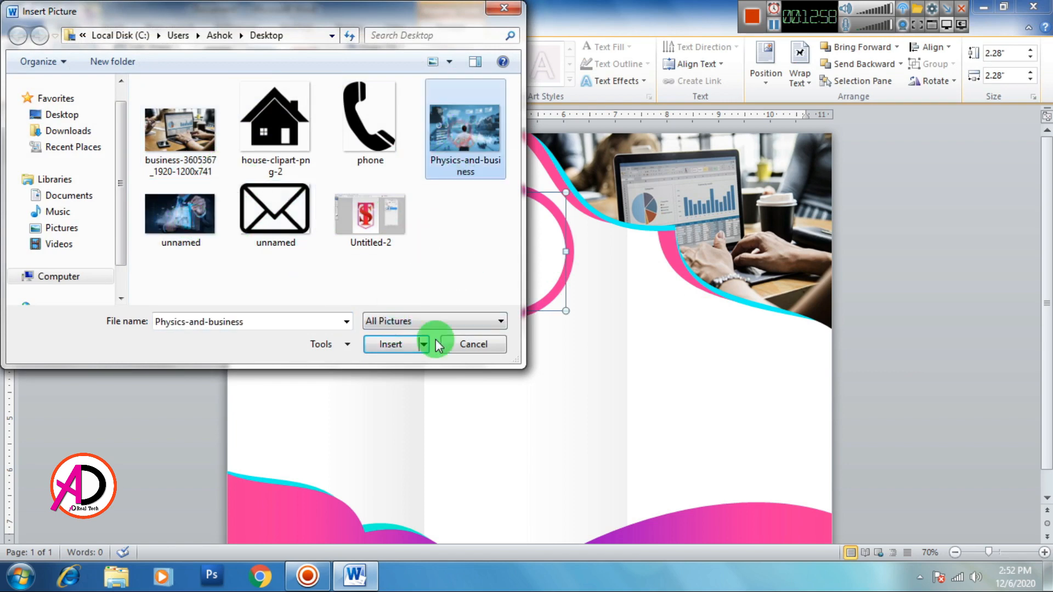
click(404, 344)
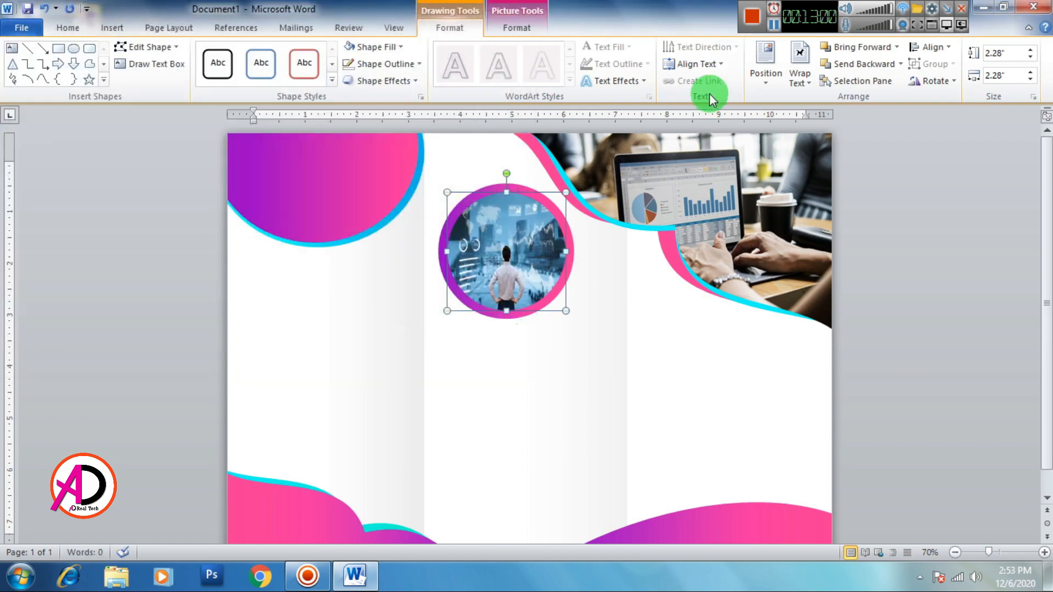
Step: Use Crop to widen the picture inside the circle and shift it so the standing man is centred
click(517, 28)
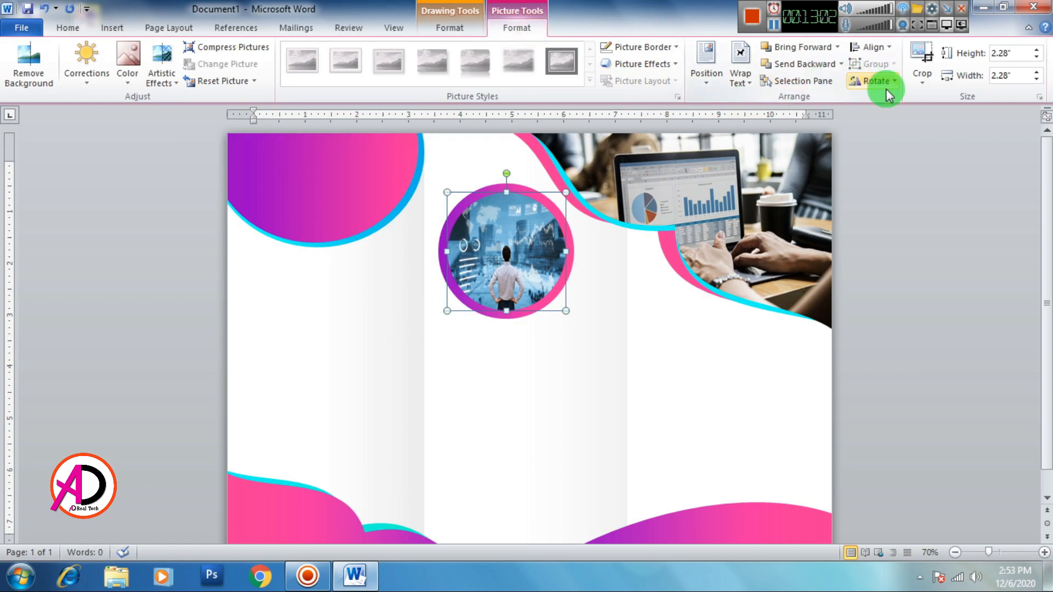
click(923, 58)
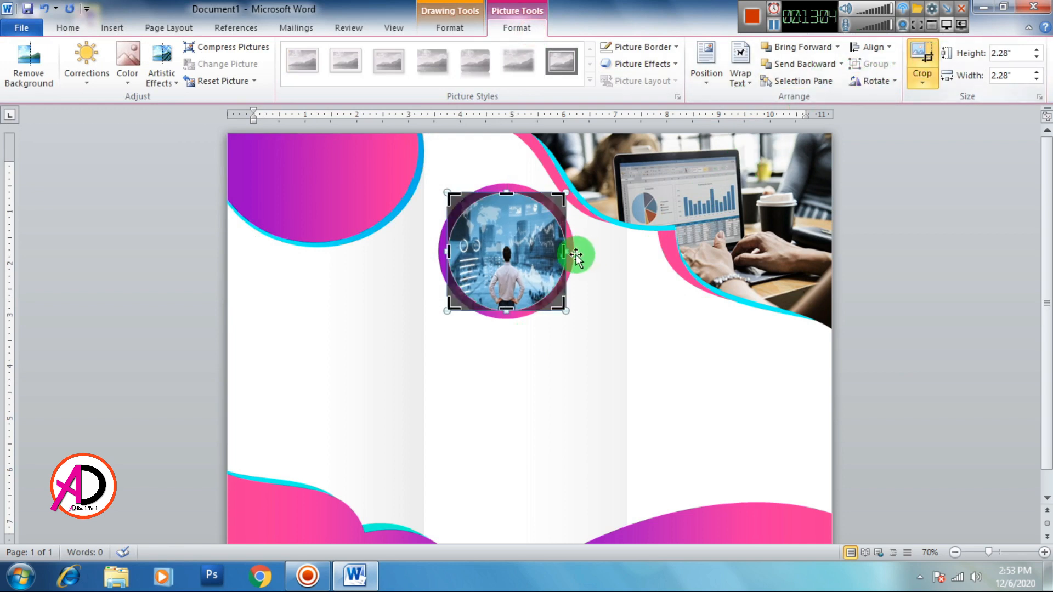
drag(567, 250, 596, 251)
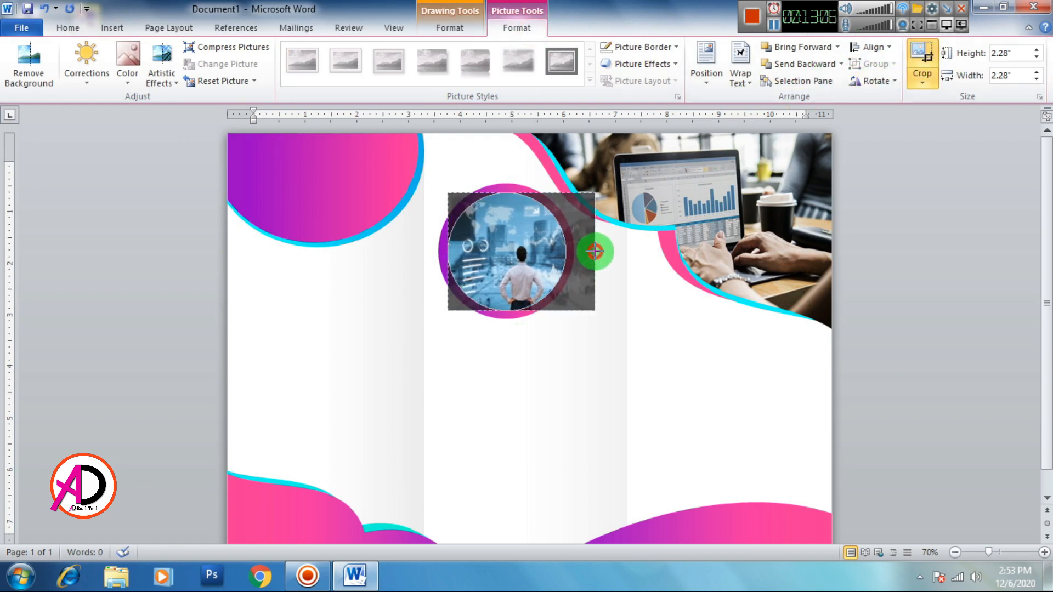
drag(517, 257, 510, 257)
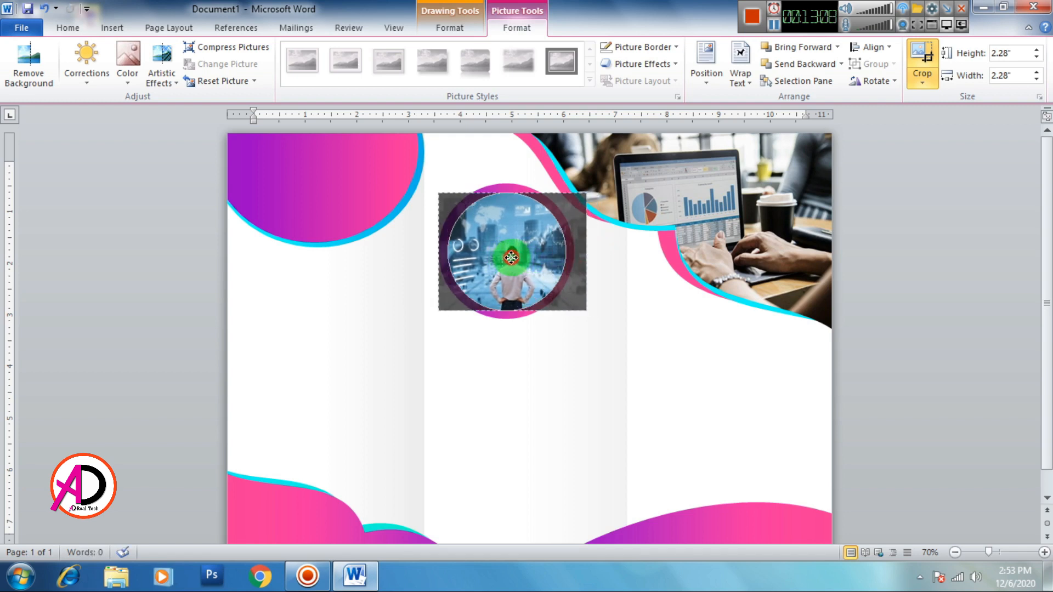
click(887, 349)
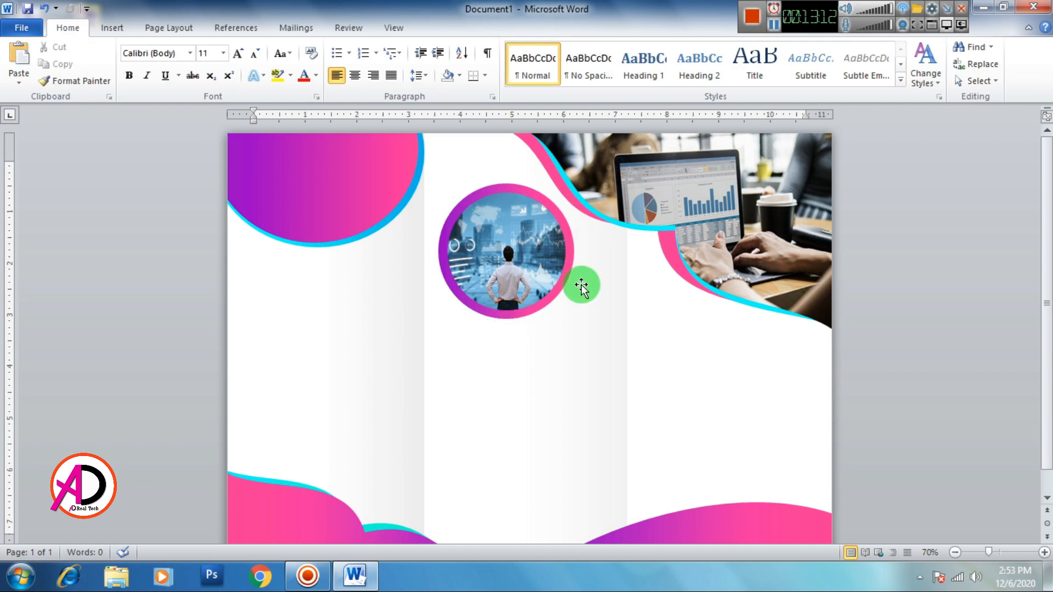
Step: Duplicate the purple-pink circle, shrink the copy to about 1.55" and place it over the photo circle's lower-right edge
click(571, 270)
key(ctrl+d)
drag(574, 282, 600, 353)
mouse_move(612, 391)
mouse_down()
mouse_move(580, 361)
mouse_move(578, 333)
mouse_move(592, 355)
mouse_up()
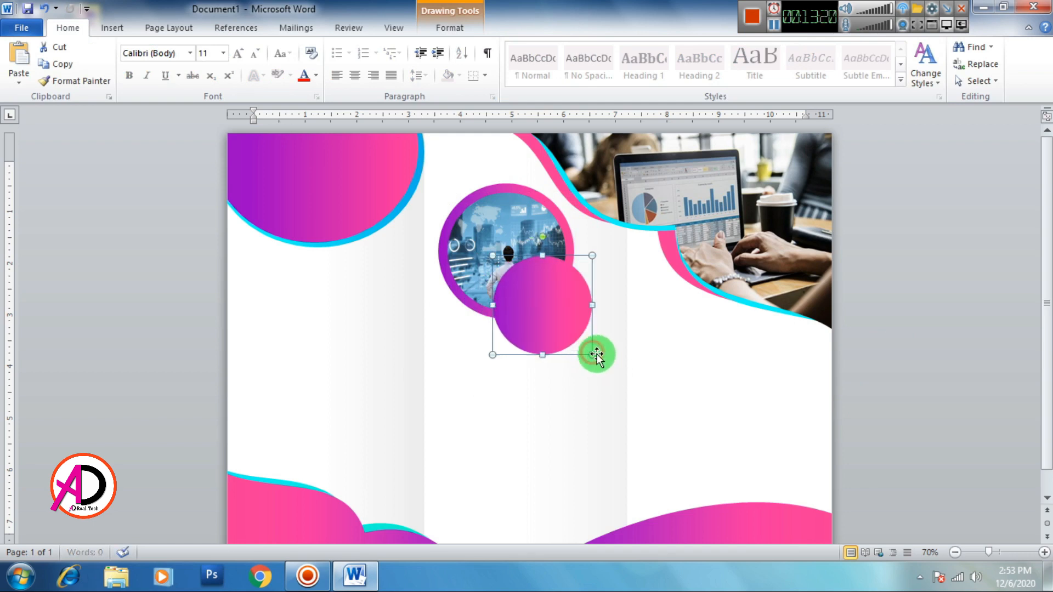
click(471, 32)
drag(548, 309, 561, 323)
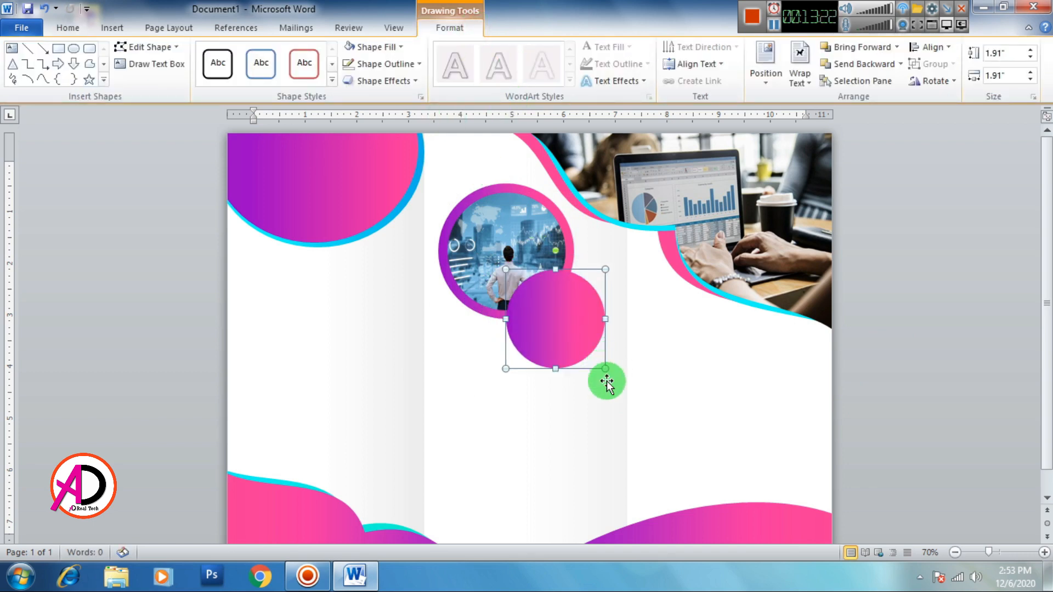
drag(597, 363, 587, 350)
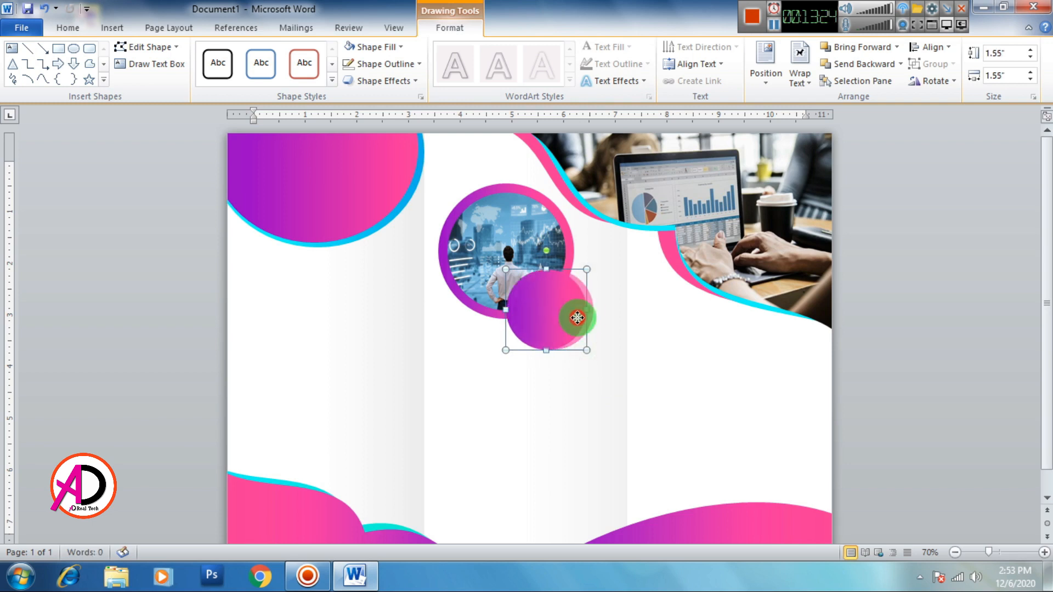
drag(564, 311, 584, 311)
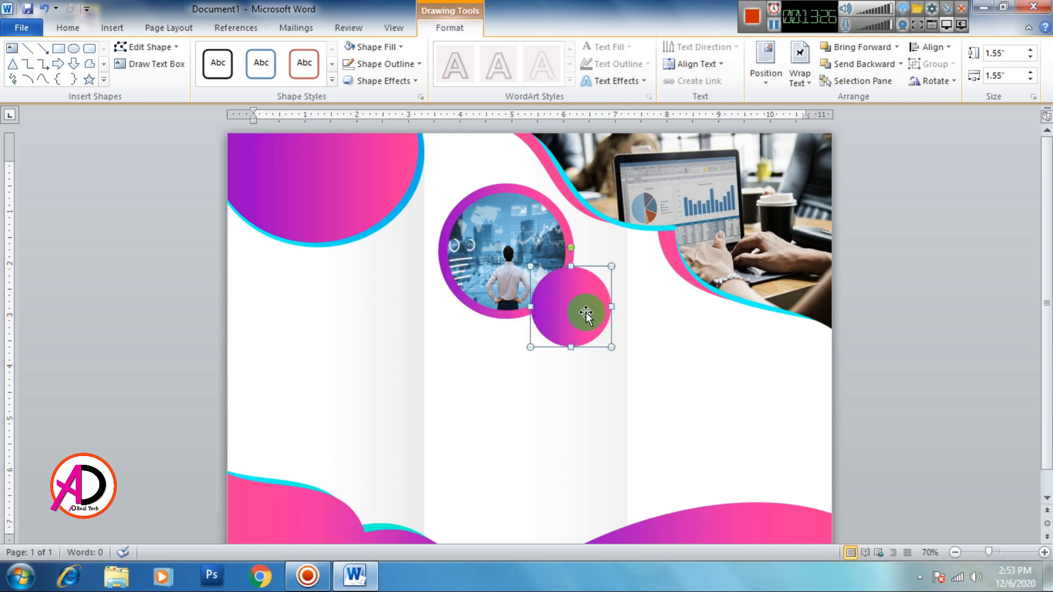
Step: Recolor the small circle's gradient with the recent turquoise as first stop and the recent bright cyan as last stop
click(388, 47)
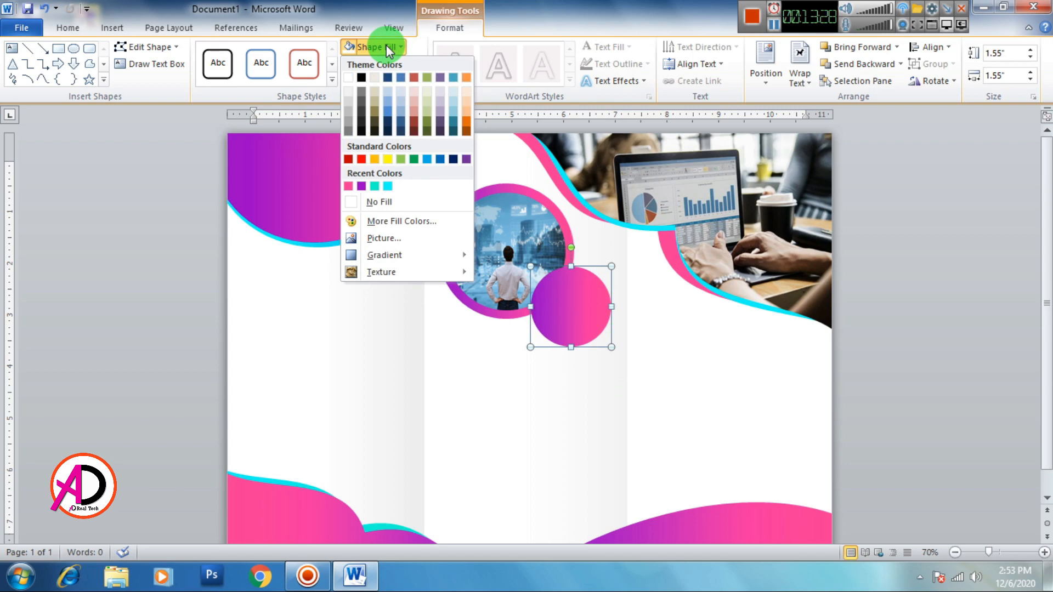
click(377, 253)
click(553, 427)
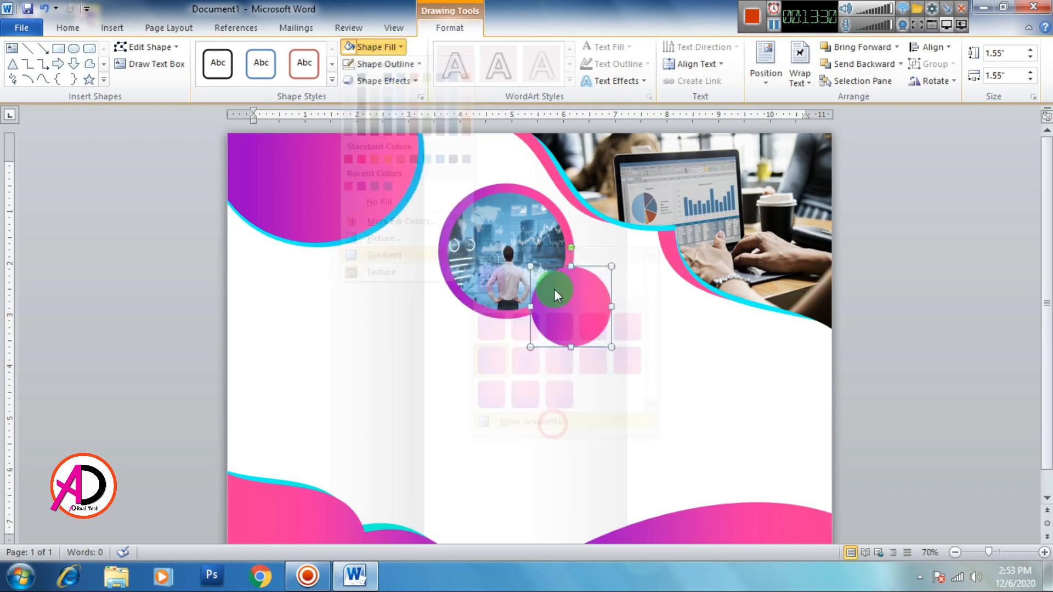
click(277, 337)
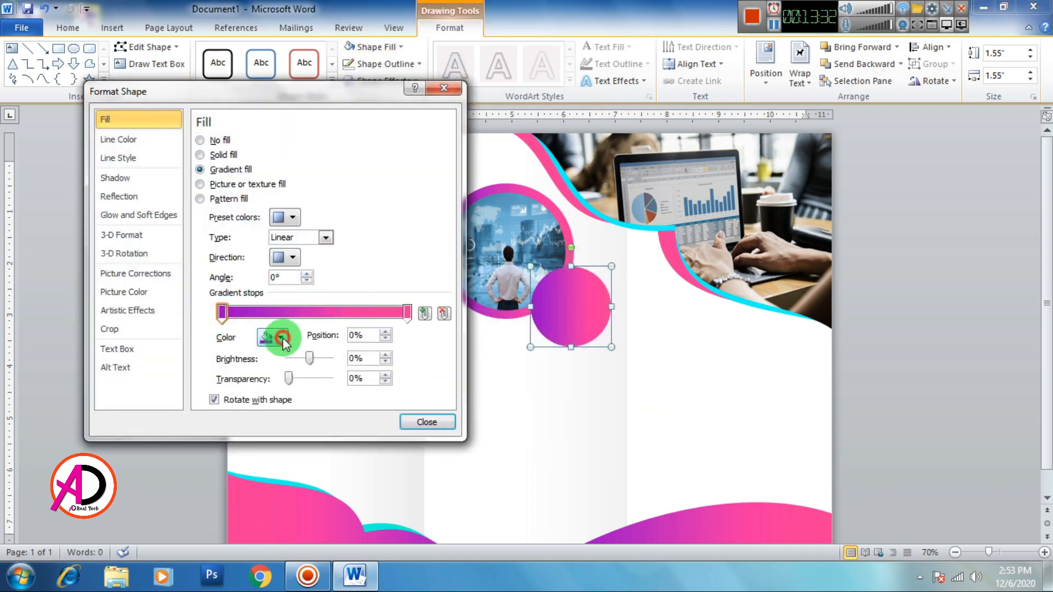
click(266, 478)
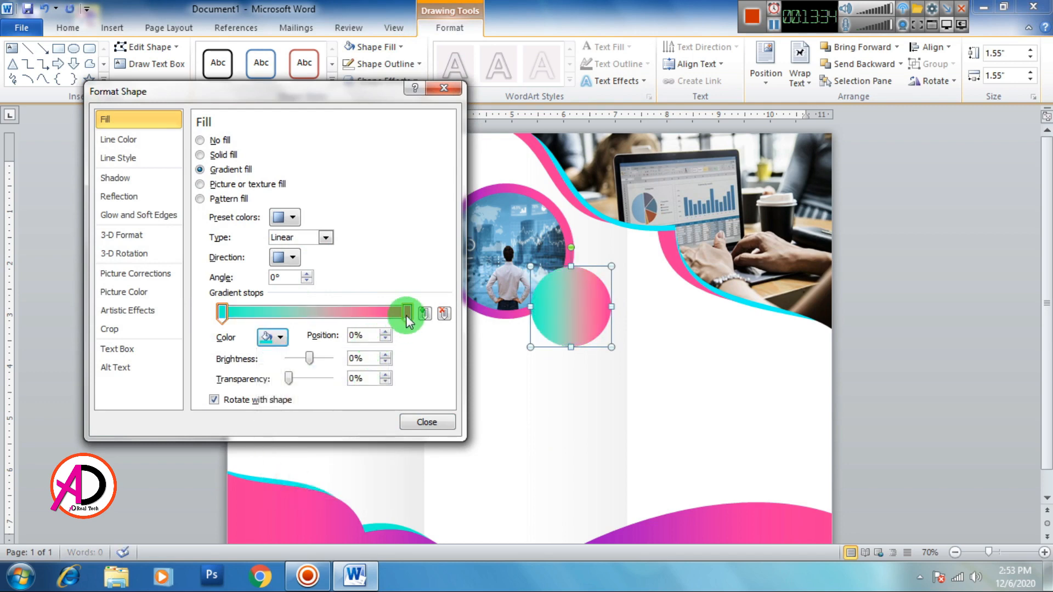
click(283, 341)
click(296, 478)
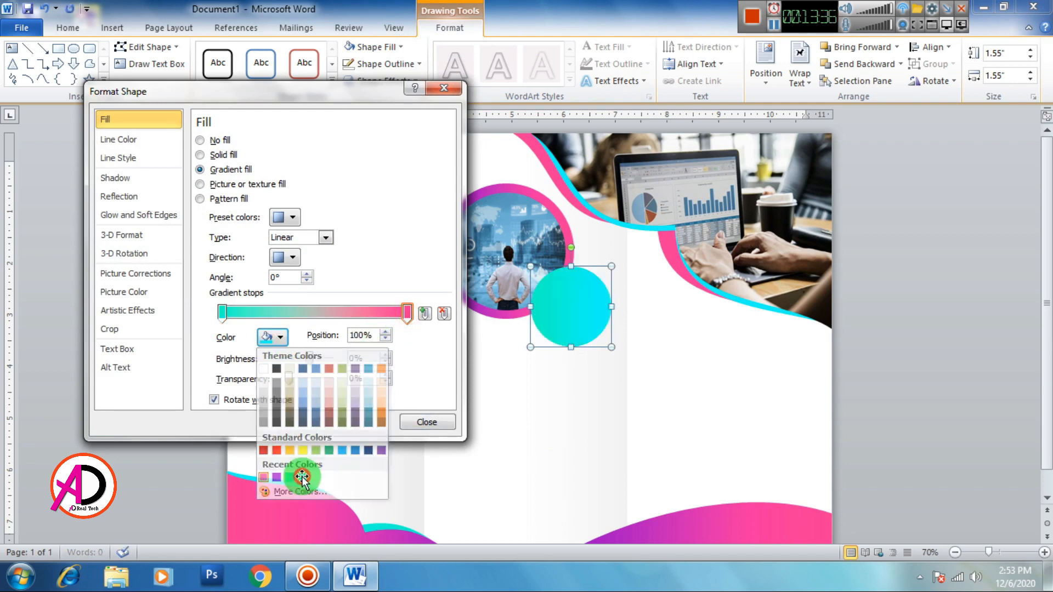
click(427, 423)
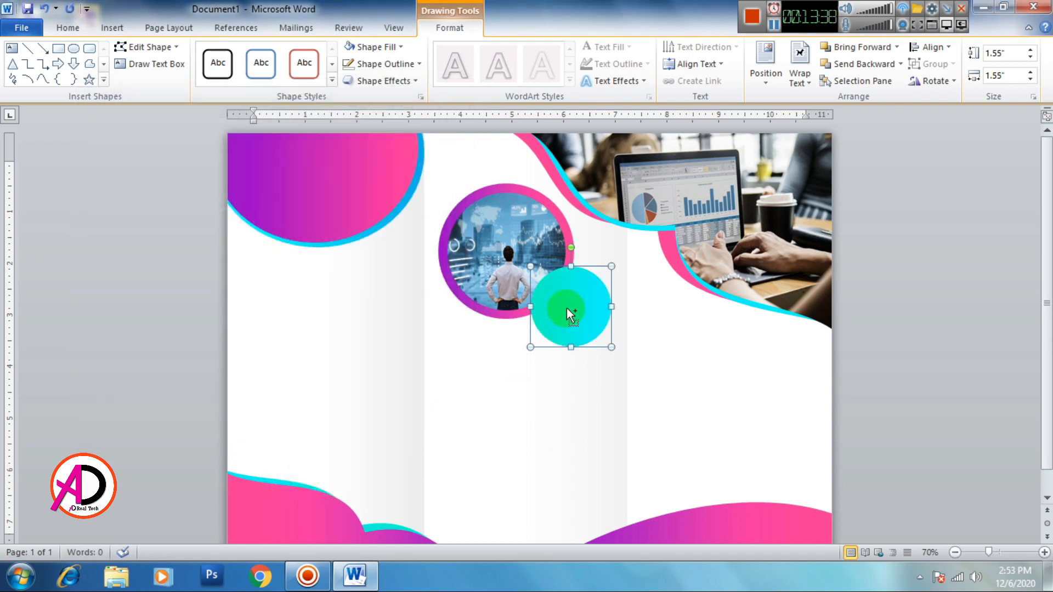
Step: Place a copy of the cyan circle about 1.19" in diameter centred inside it and fill the copy white
drag(569, 311, 602, 338)
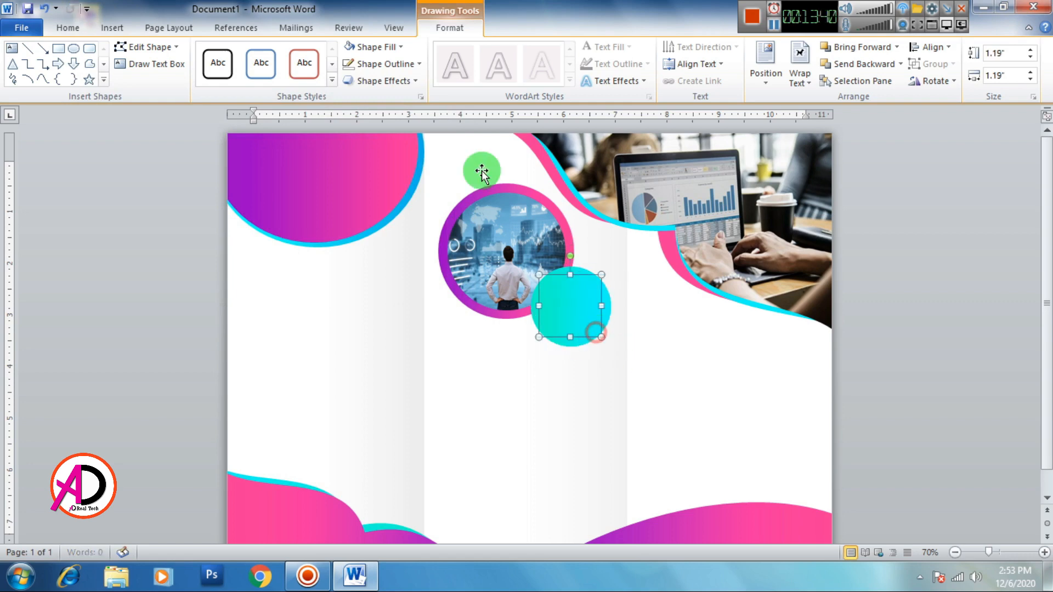
click(351, 46)
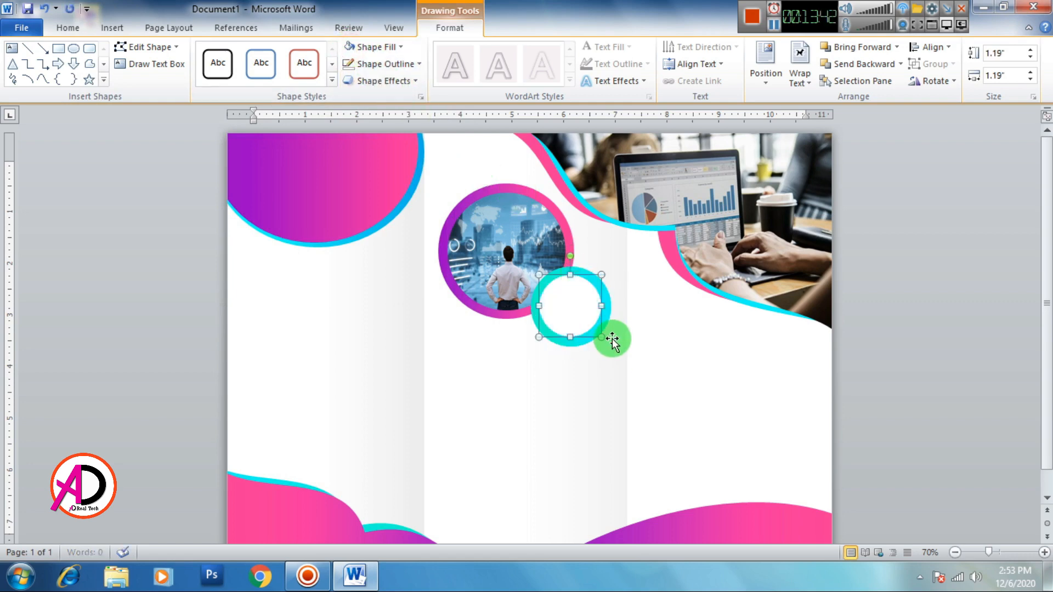
Step: Enlarge the white circle to about 1.29" in diameter, leaving a thinner cyan ring around it
ctrl+scroll(614, 373, up, 4)
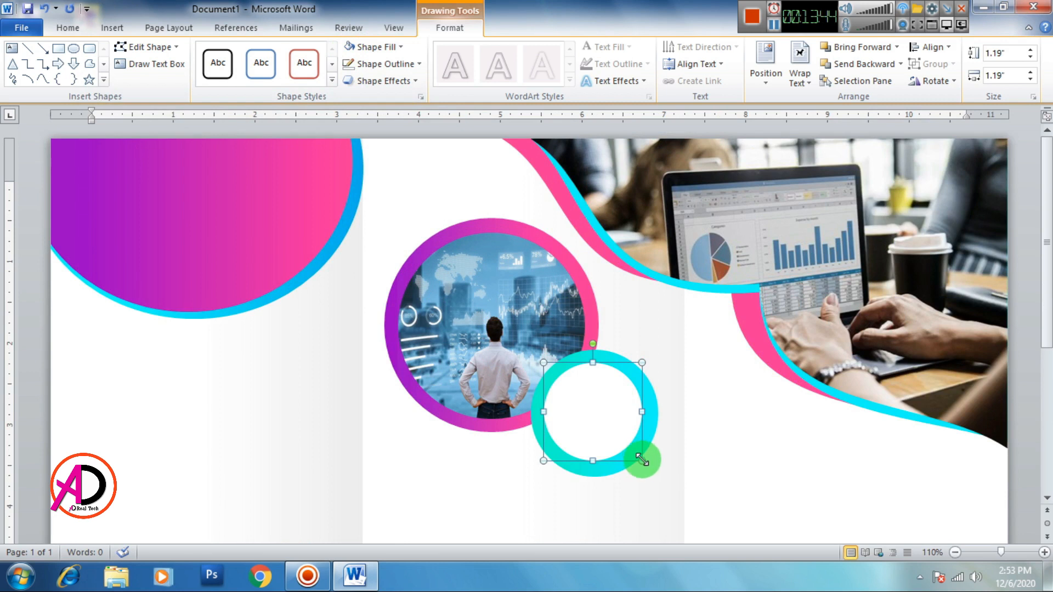
drag(642, 460, 663, 470)
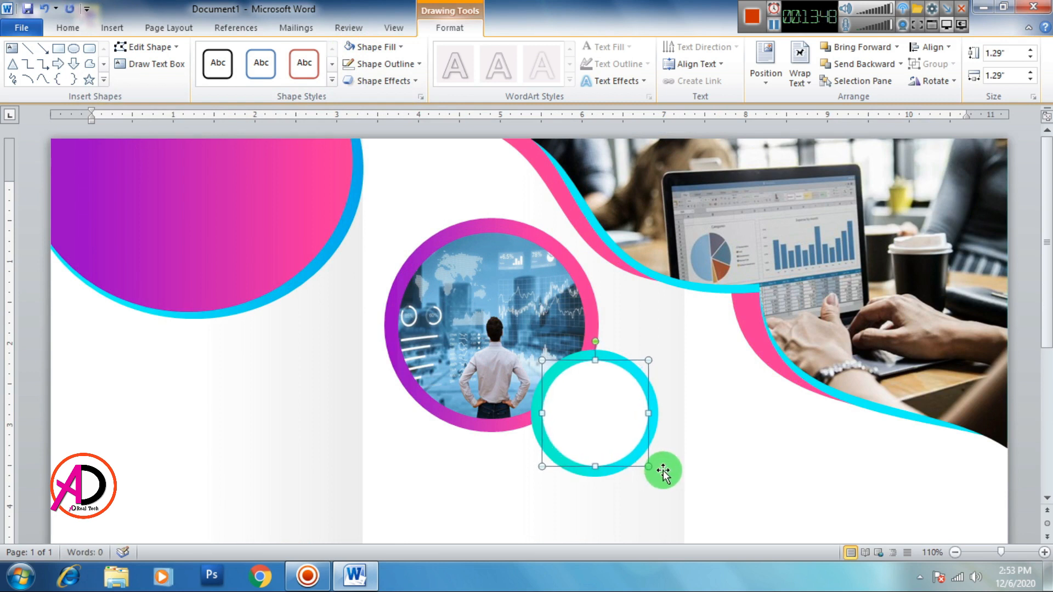
click(741, 384)
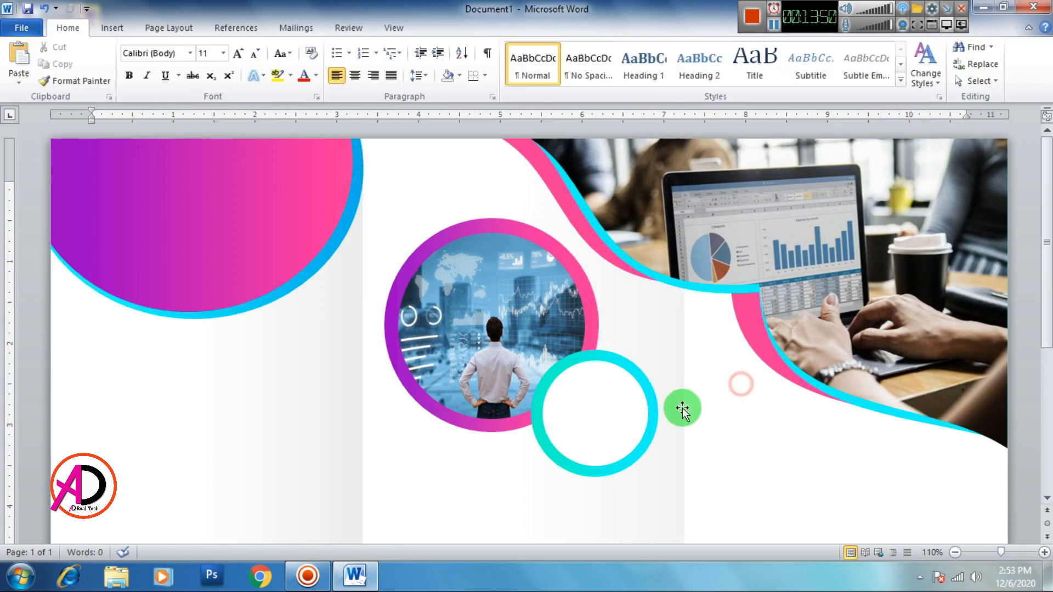
ctrl+scroll(683, 409, down, 5)
ctrl+scroll(611, 384, up, 2)
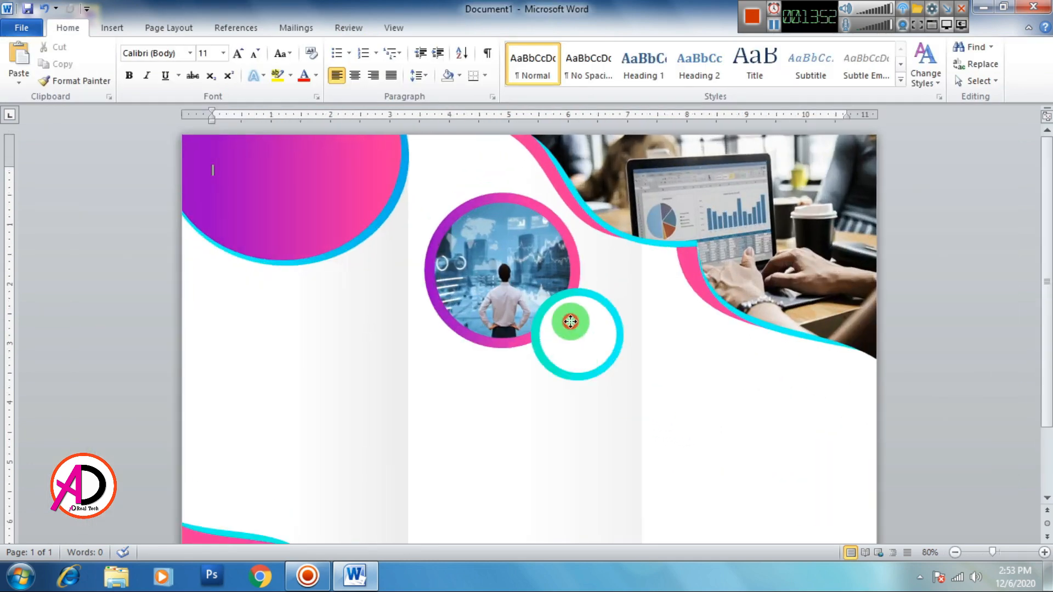
Step: Fill the white circle with the "unnamed" picture of a businessman holding a tablet
click(570, 321)
click(449, 29)
click(375, 51)
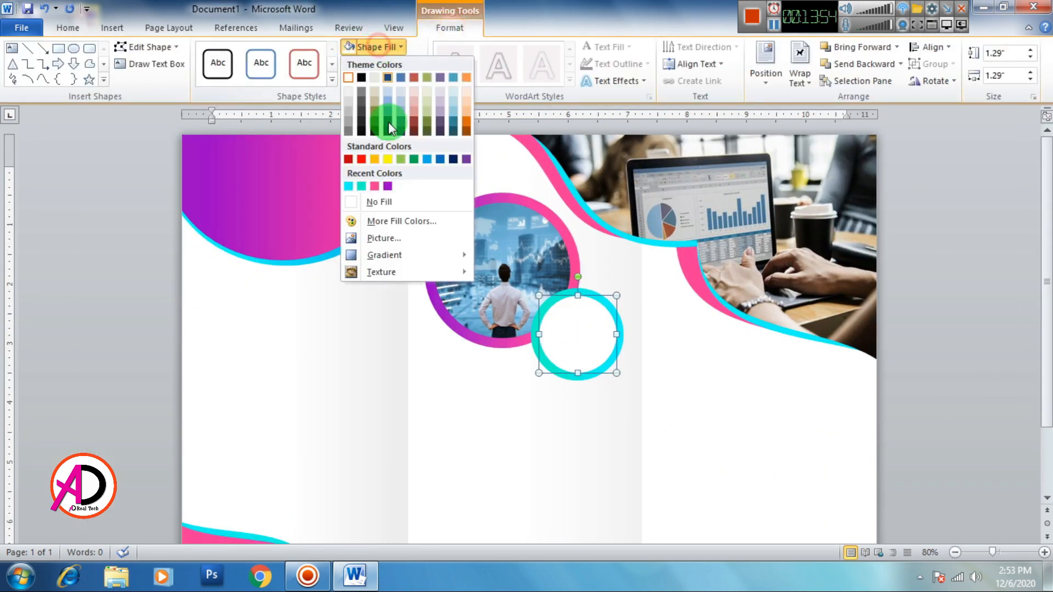
click(394, 230)
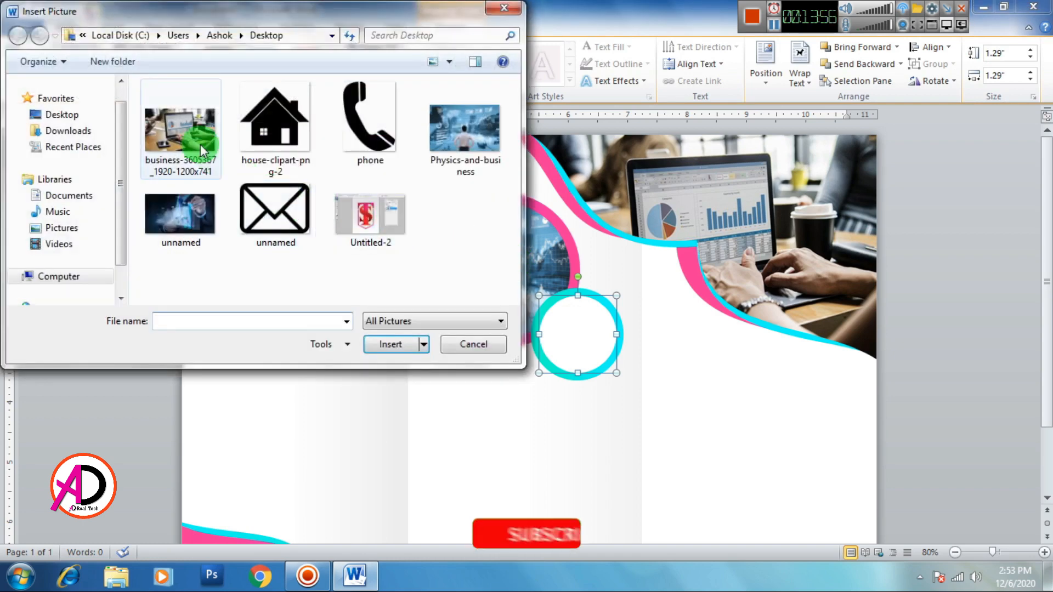
click(181, 215)
click(391, 345)
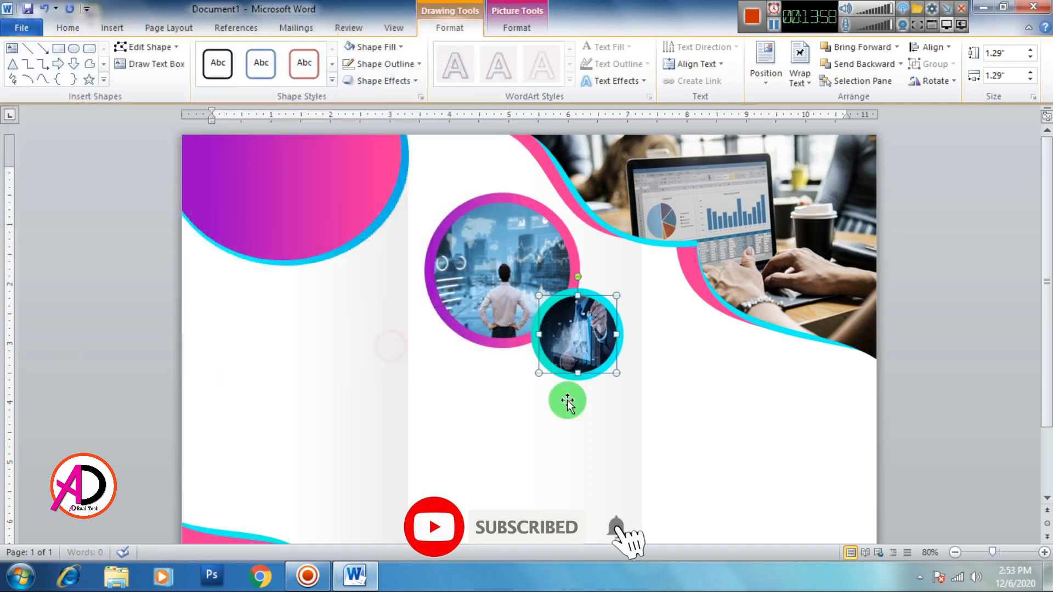
Step: Use Crop to widen the picture inside the small circle and shift it slightly left
click(520, 29)
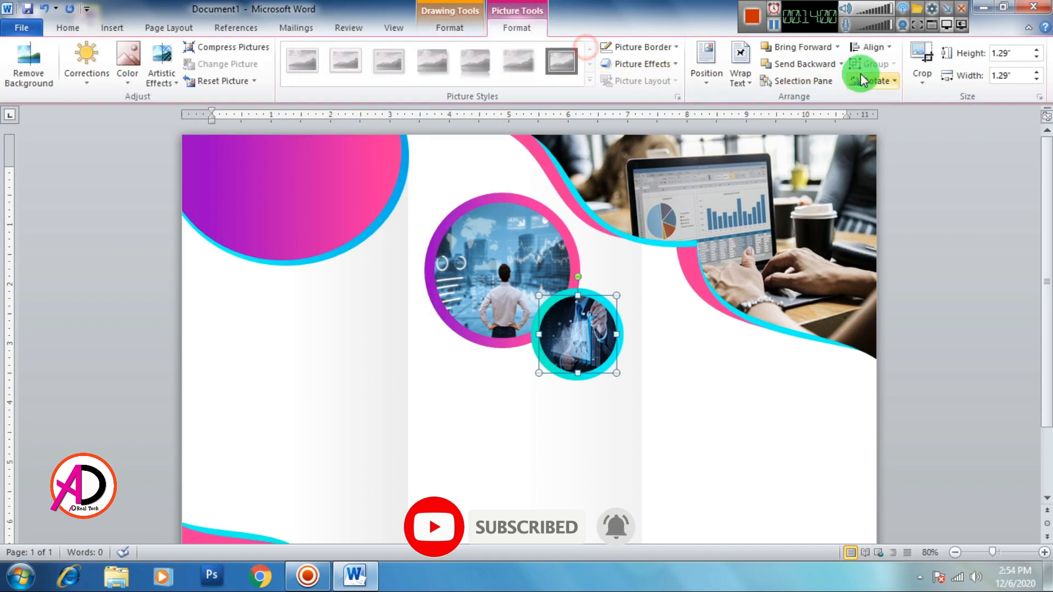
click(917, 61)
drag(618, 333, 642, 334)
drag(578, 346, 564, 346)
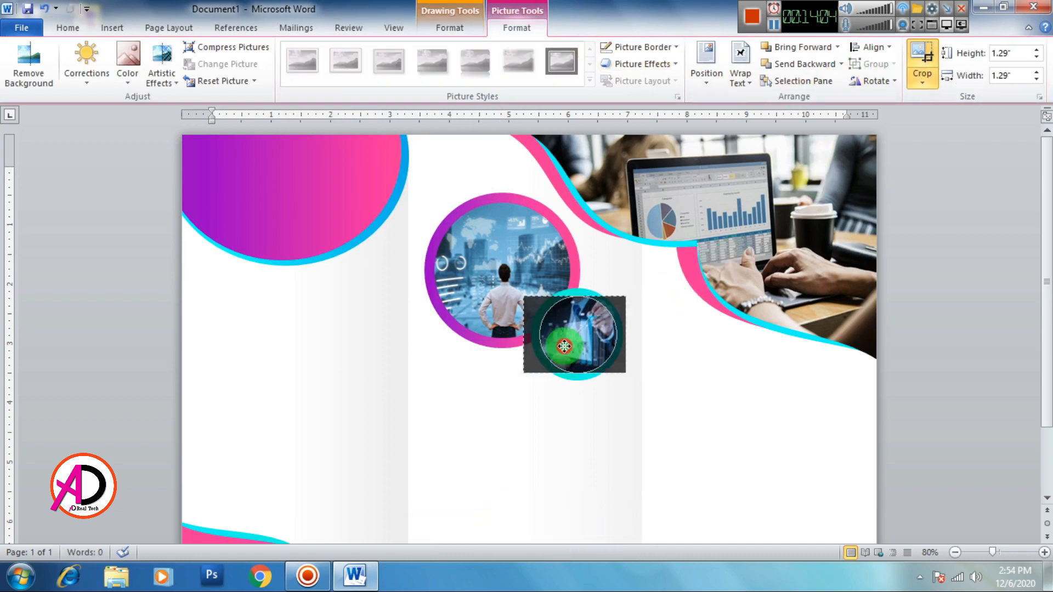
click(606, 416)
Step: Draw a text box in the left panel just below the large gradient circle, spanning most of the panel's width
scroll(609, 377, down, 6)
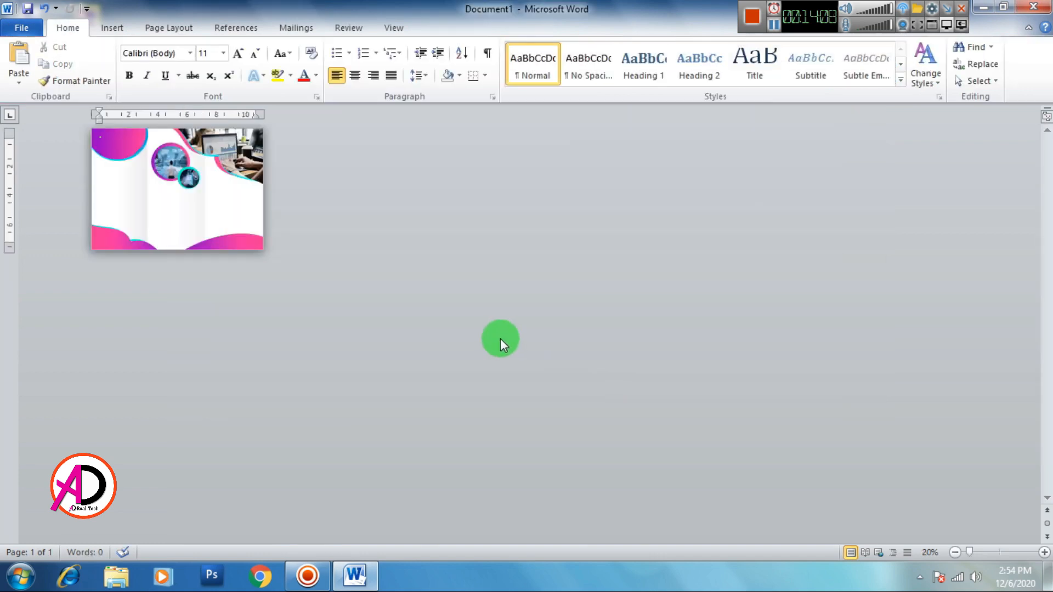
scroll(500, 338, up, 3)
scroll(506, 334, up, 1)
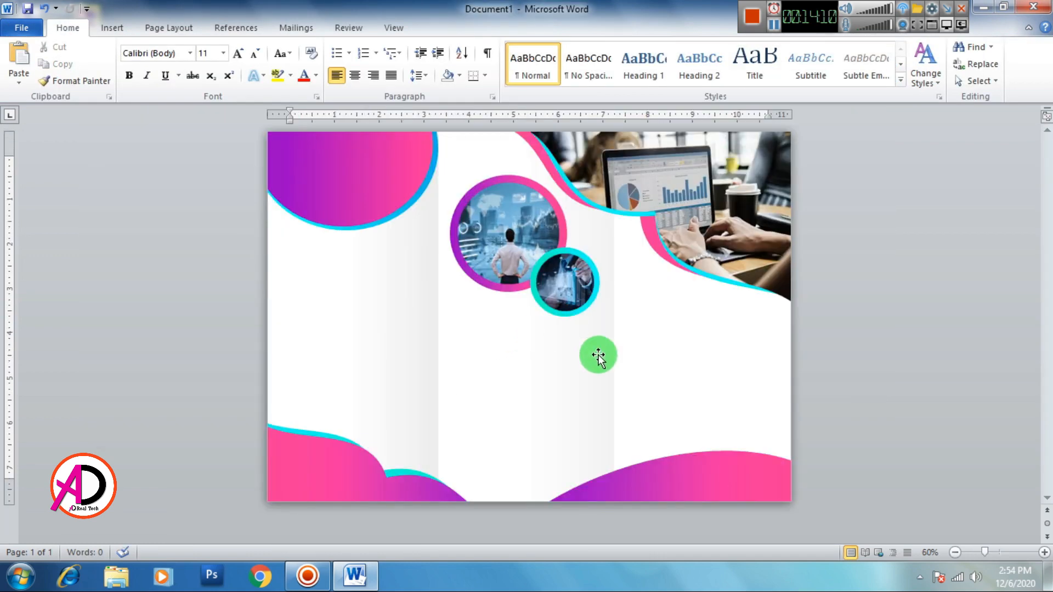
scroll(496, 367, down, 2)
scroll(501, 368, up, 3)
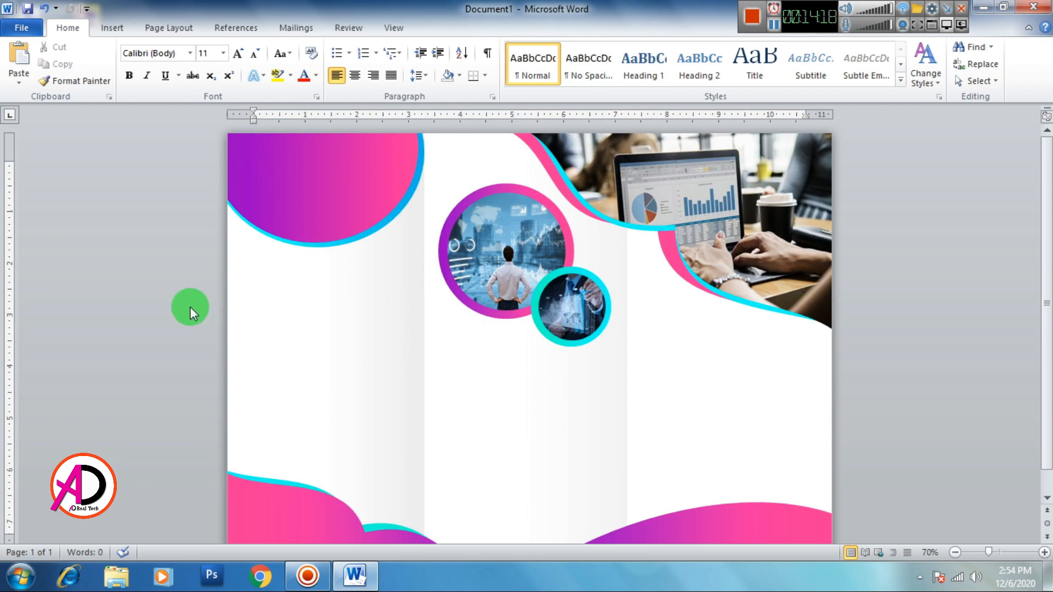
click(113, 28)
click(230, 78)
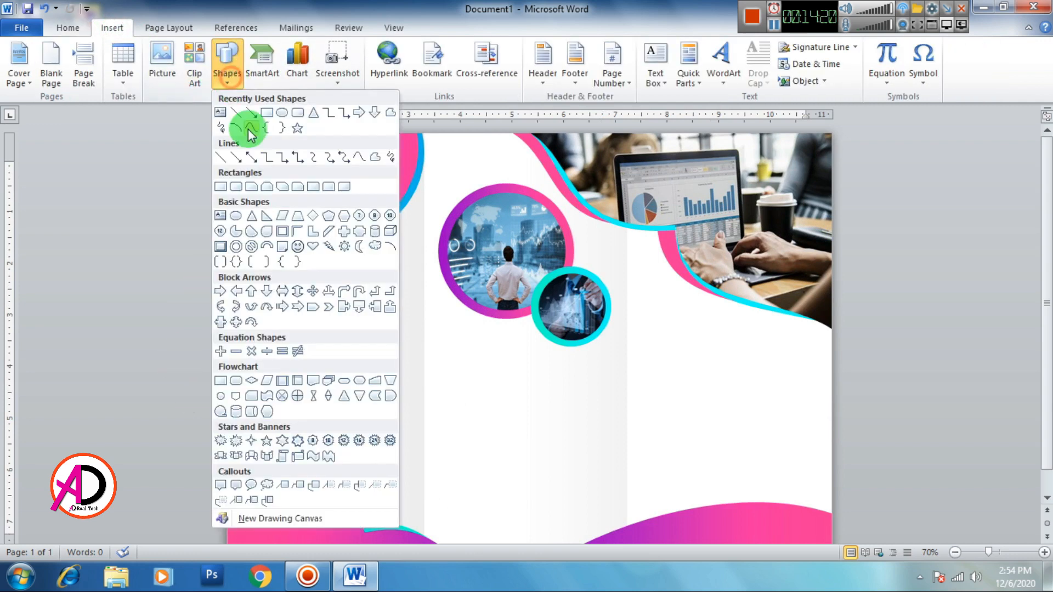
click(223, 113)
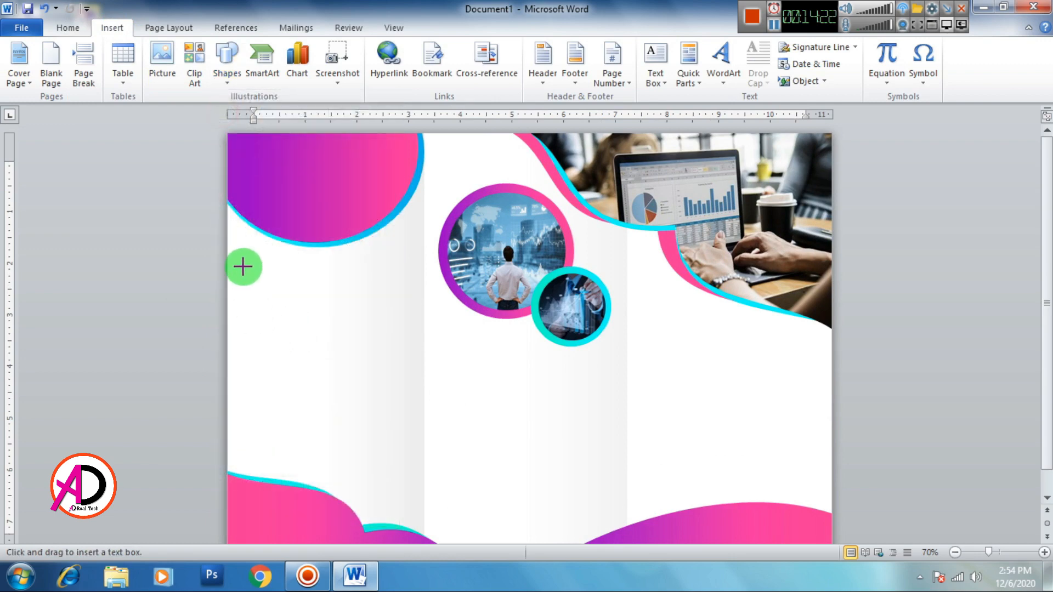
drag(240, 256, 376, 289)
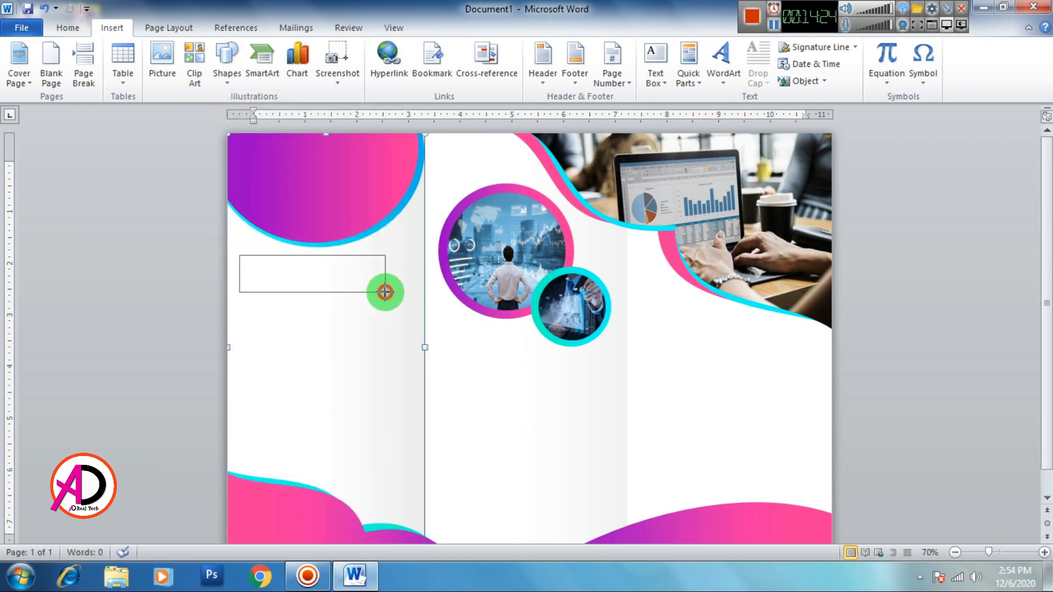
drag(389, 292, 404, 300)
Step: Enter "FEATURES OF HAPPINESS METER" in the text box with No Spacing style at size 20
click(66, 26)
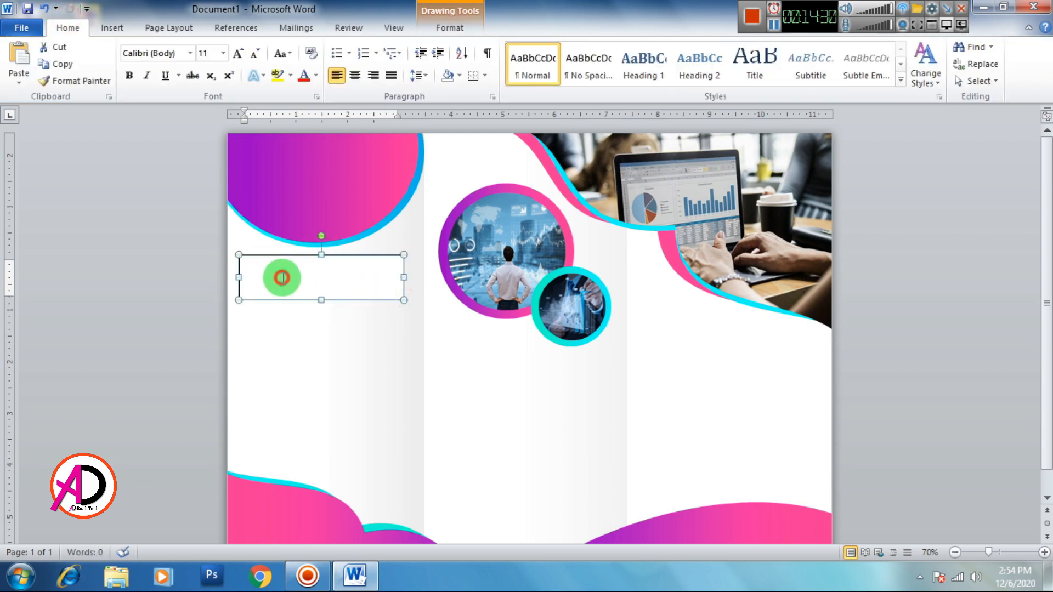
click(599, 76)
click(239, 55)
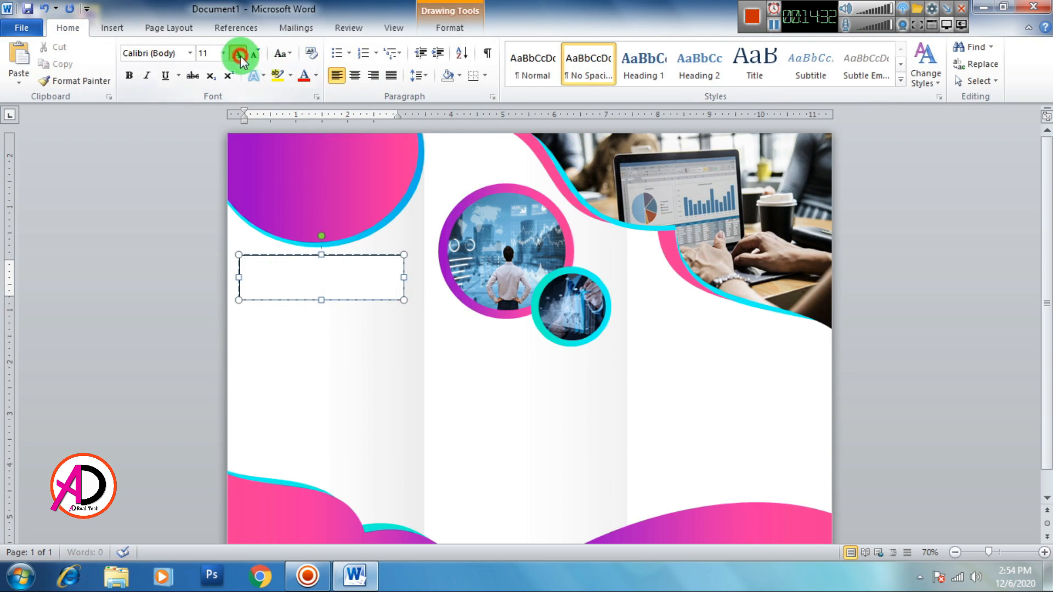
click(241, 55)
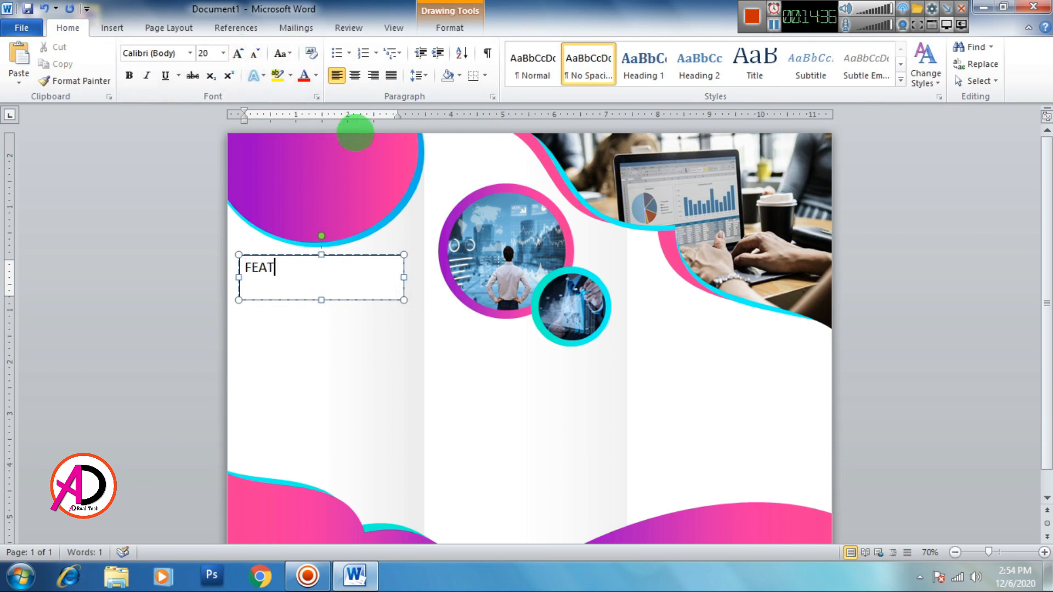
text(ER)
Step: Color the "FEATURES OF HAPPINESS METER" heading purple without bold and remove the text box's fill and outline
key(ctrl+a)
click(130, 76)
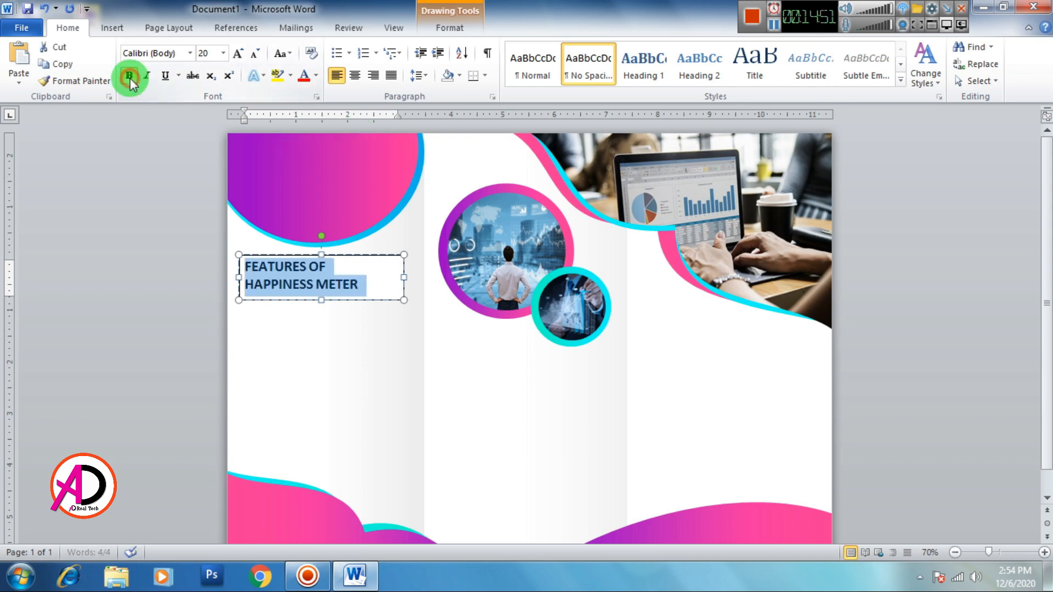
click(130, 76)
click(316, 76)
click(346, 236)
click(450, 28)
click(906, 385)
scroll(310, 289, down, 1)
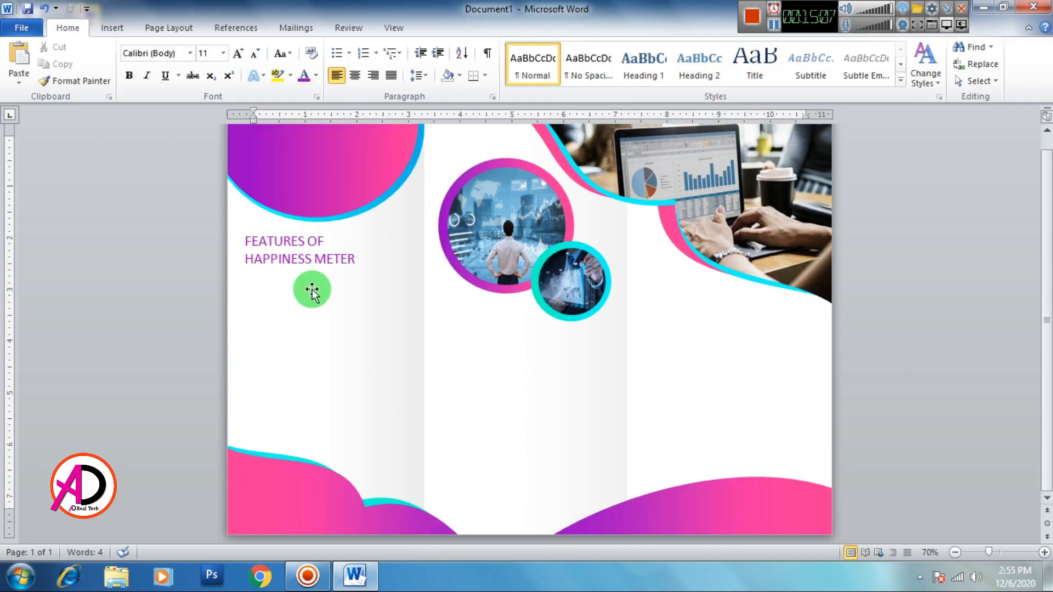
Step: Duplicate the heading text box and place the copy directly beneath it, indented slightly to the right
click(327, 273)
drag(327, 272, 407, 319)
click(357, 305)
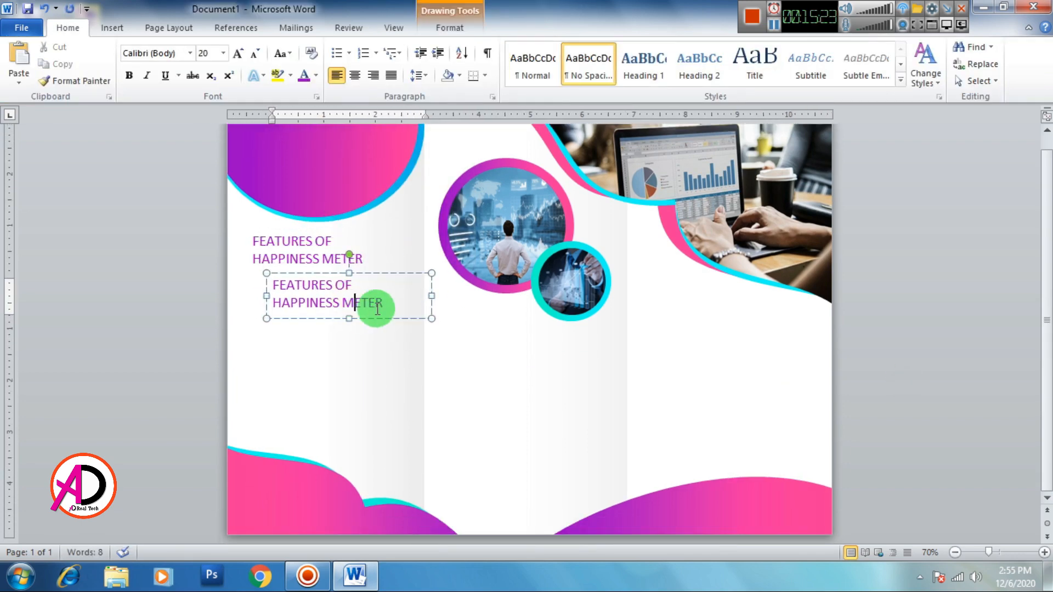
Step: Replace the copied text with "CENTRALIZED MANAGEMENT" and reduce it to size 16
key(ctrl+a)
text(O)
text(GEMENT)
key(ctrl+a)
key(ctrl+shift+comma)
key(ctrl+shift+comma)
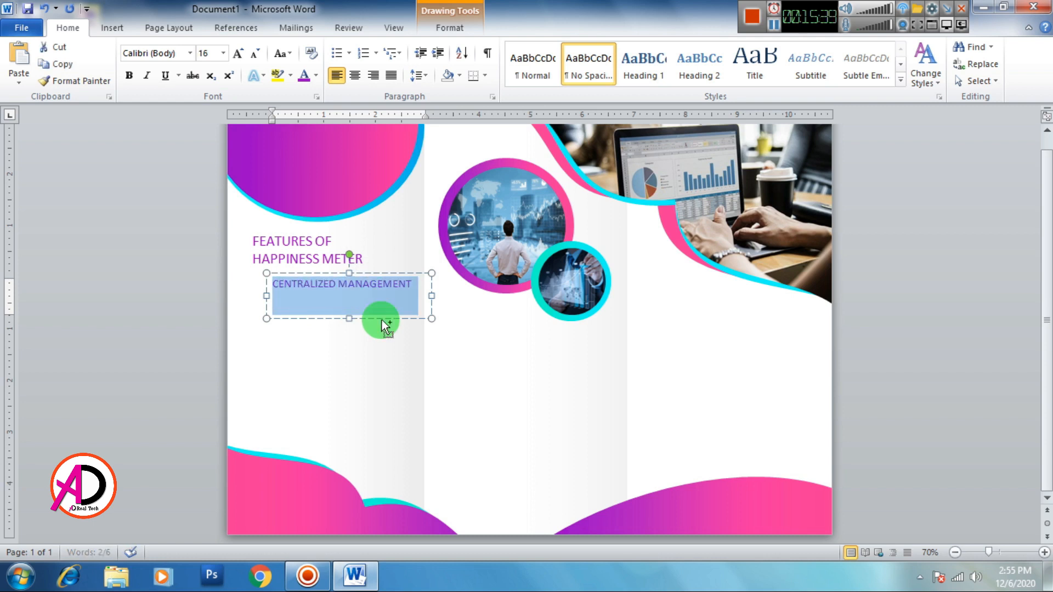
Step: Generate sample text with =rand(1,1) on a new line below "CENTRALIZED MANAGEMENT" and lengthen the text box
click(368, 310)
key(Return)
text(=rand(1,1))
key(Return)
drag(349, 319, 349, 353)
Step: Make the sample paragraph small black text ending at "designed to coordinate" and shorten the text box to fit
drag(383, 339, 272, 297)
triple_click(254, 53)
click(254, 53)
click(316, 76)
click(320, 124)
drag(348, 353, 347, 328)
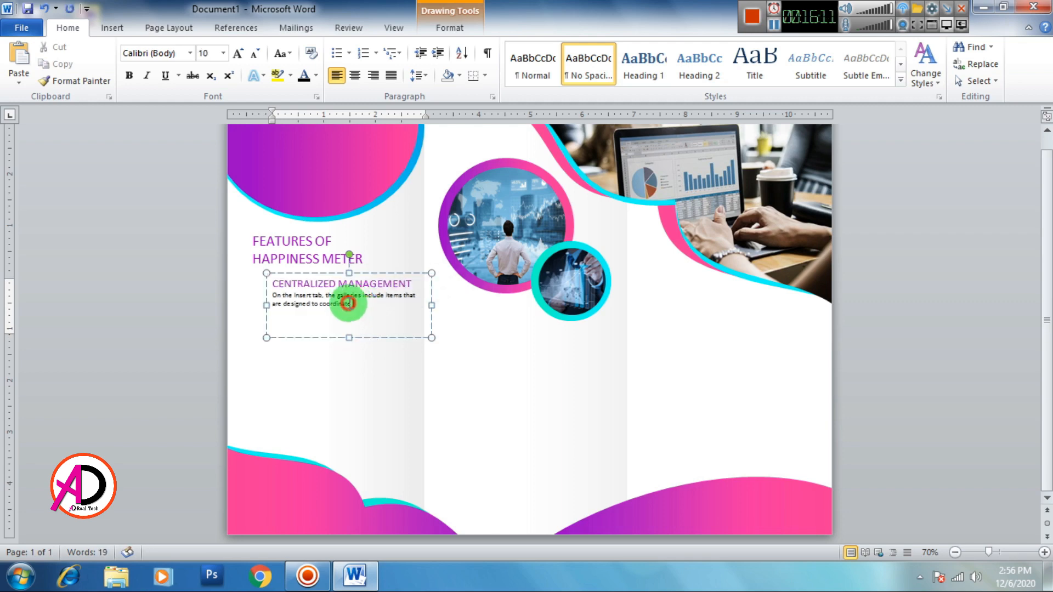
triple_click(345, 299)
click(237, 53)
Step: Draw a circle about 0.55" in diameter and place it beside the "CENTRALIZED MANAGEMENT" text
click(228, 181)
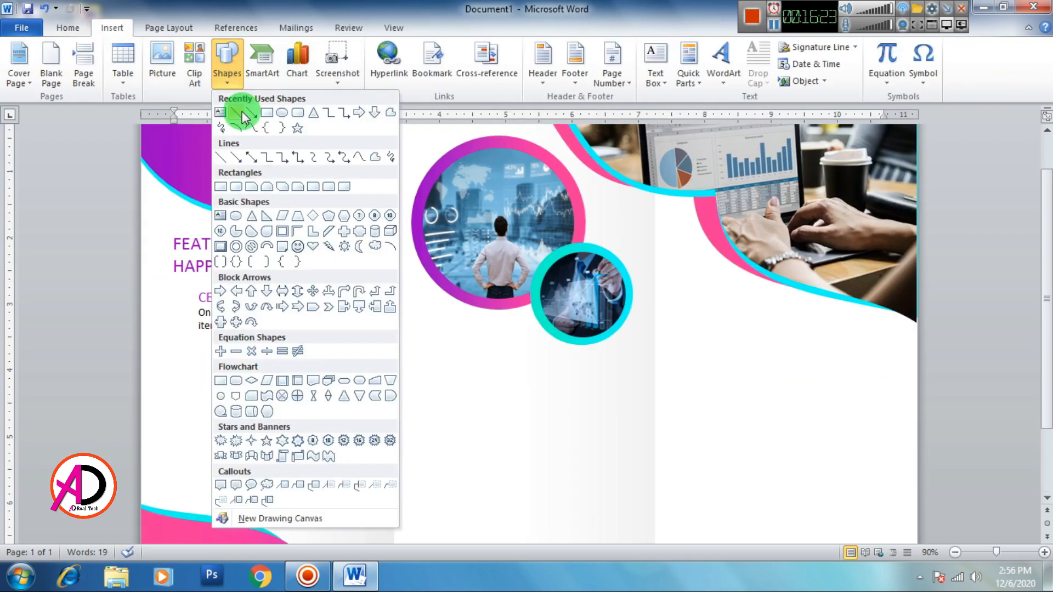
click(282, 112)
mouse_move(447, 371)
shift+mouse_down()
mouse_move(495, 418)
mouse_move(175, 312)
mouse_move(177, 424)
shift+mouse_up()
Step: Remove the small circle's outline and fill it with the recent purple
click(385, 64)
click(378, 220)
click(377, 47)
click(350, 186)
Step: Duplicate the purple circle down the left panel to form an evenly spaced column of four
scroll(188, 329, down, 3)
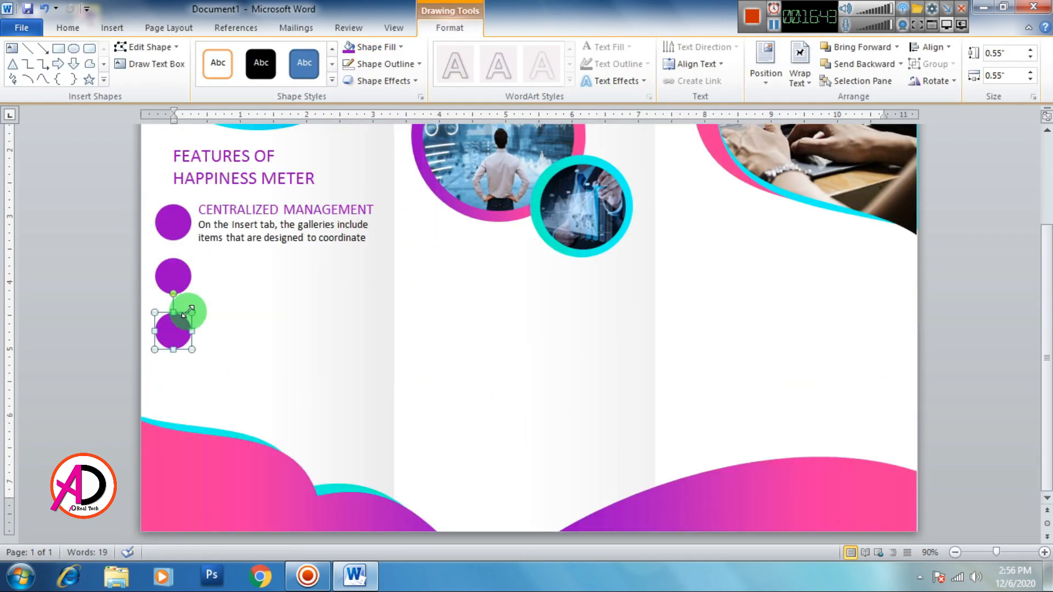
key(ctrl+d)
drag(188, 342, 179, 389)
Step: Copy the "CENTRALIZED MANAGEMENT" text box beside each of the three lower purple circles
scroll(487, 362, up, 1)
click(229, 230)
ctrl+shift+drag(230, 230, 271, 430)
Step: Change the second feature's title to "WORKS OFFLINE" and the third's to "CUSTOMER FEEDBACK"
scroll(254, 382, up, 1)
triple_click(247, 330)
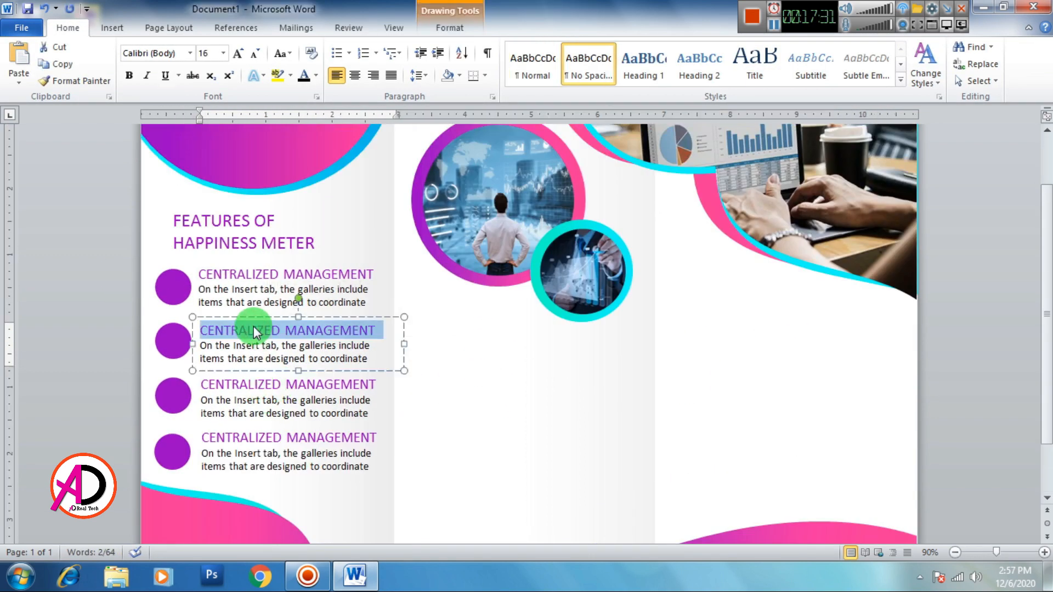
text(WORKS OFFLINE)
triple_click(236, 384)
text(CUSTOMER FEEDBACK)
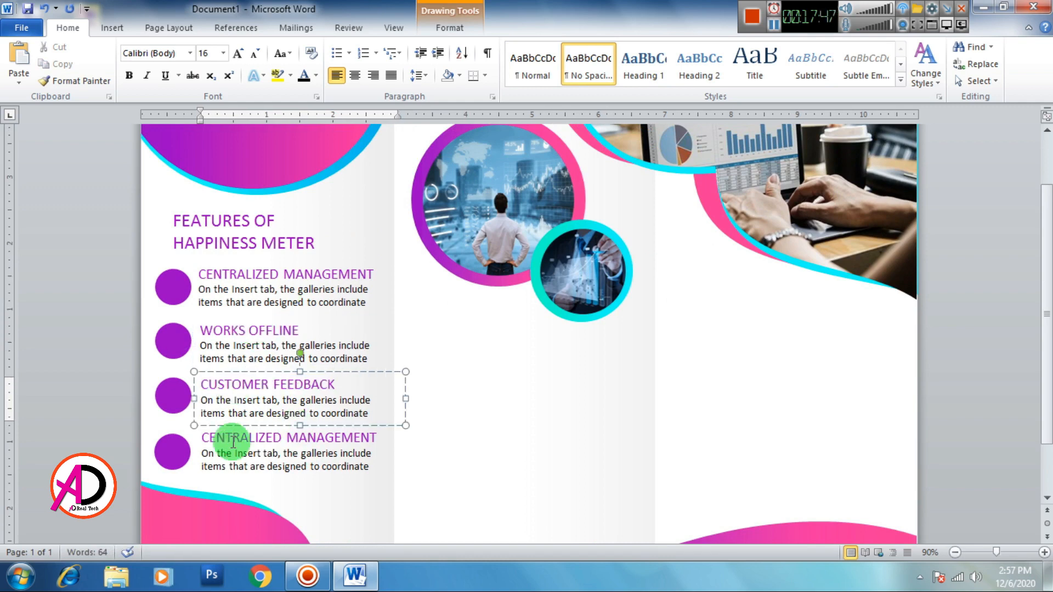